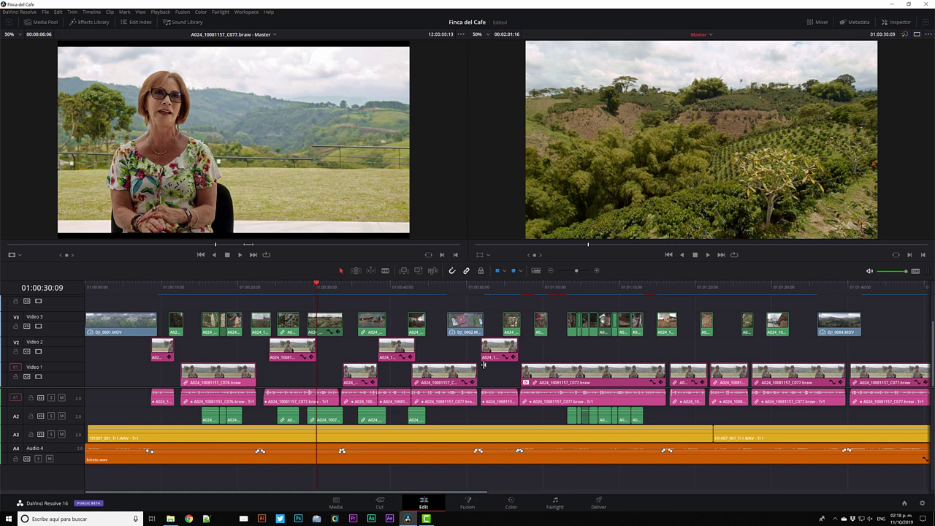
Switch to the Cut page and back to Edit, then open the Media Pool with Foley-Day and Music collapsed.
left_click(380, 504)
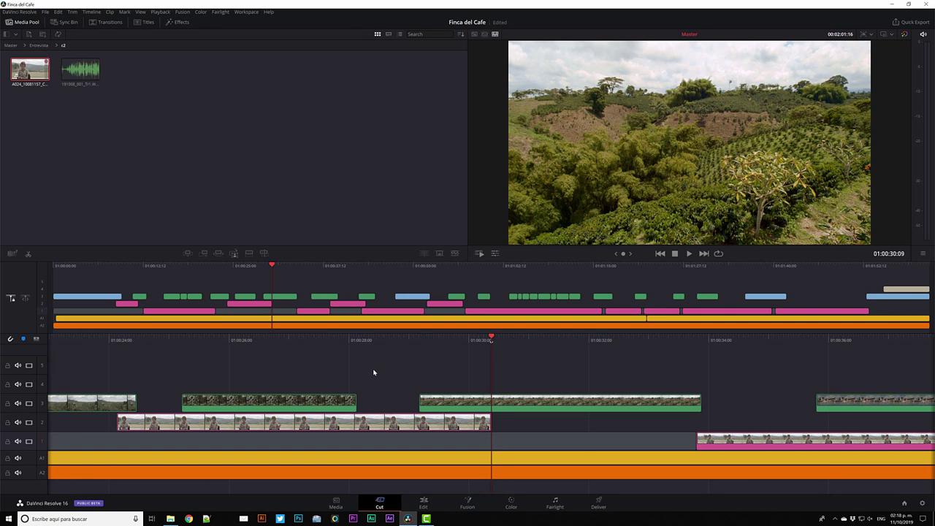
left_click(423, 504)
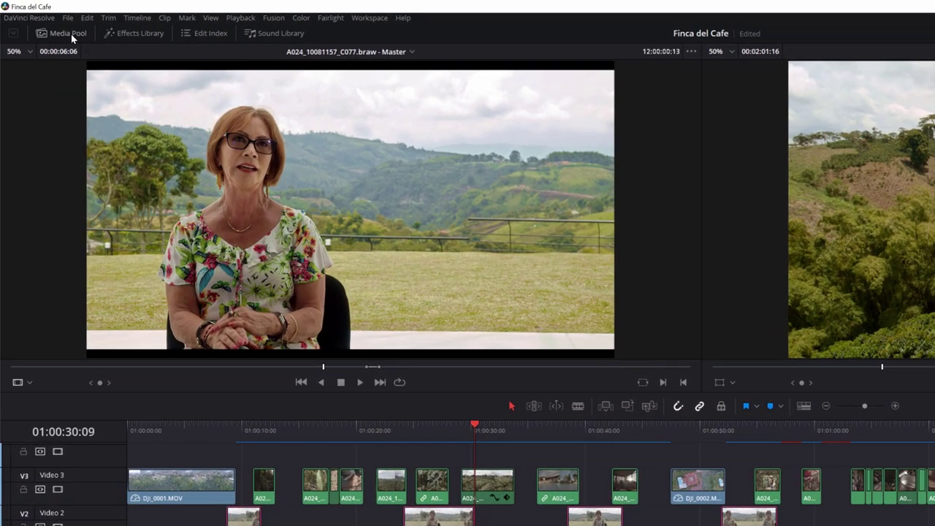
left_click(71, 34)
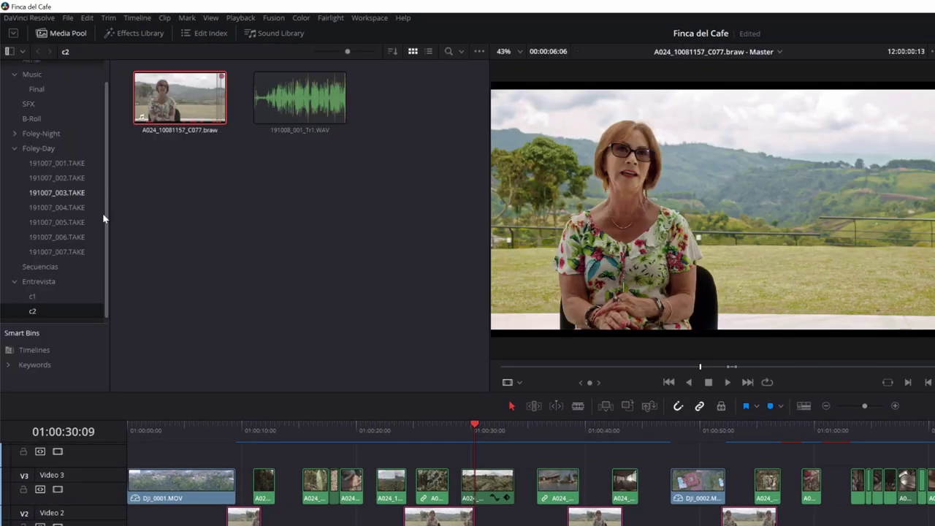
left_click(16, 150)
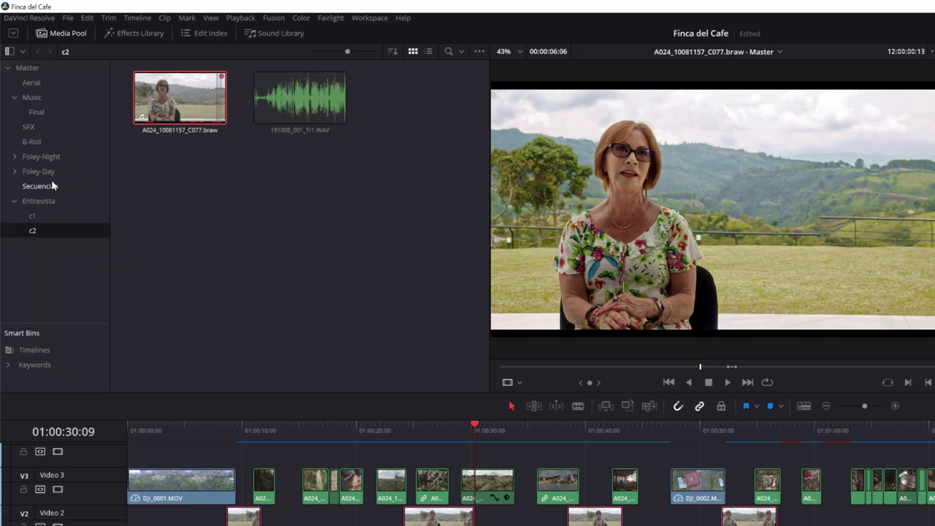
left_click(17, 97)
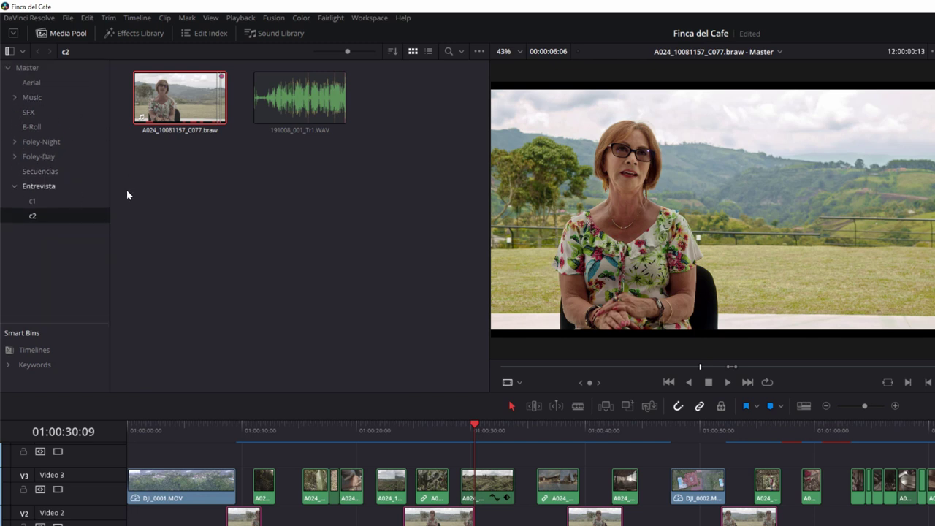
Browse the Master, Aerial, Music and SFX bins, ending on the B-Roll bin's clips.
left_click(31, 71)
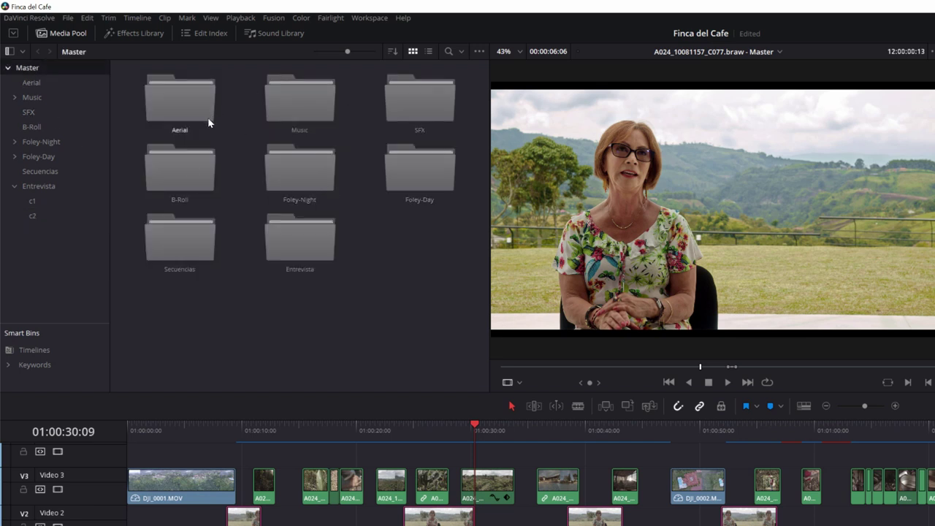
left_click(32, 83)
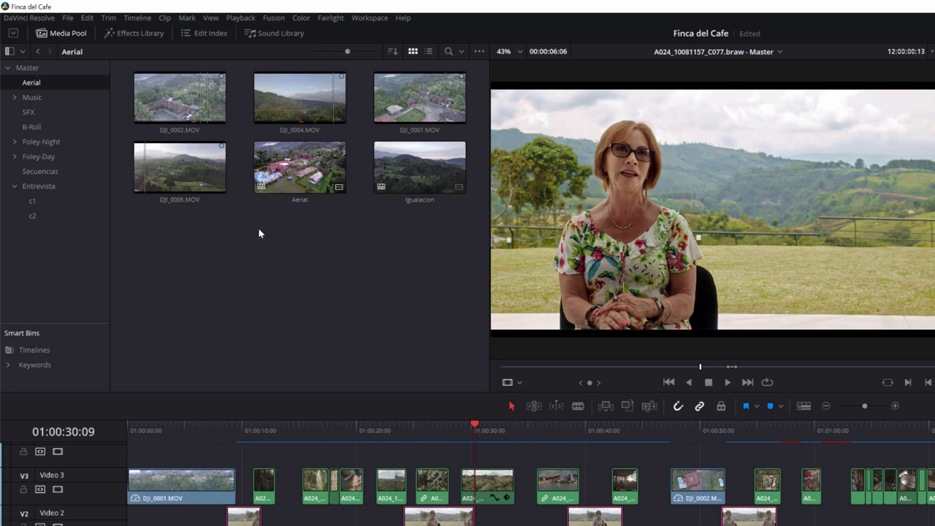
left_click(32, 99)
left_click(34, 117)
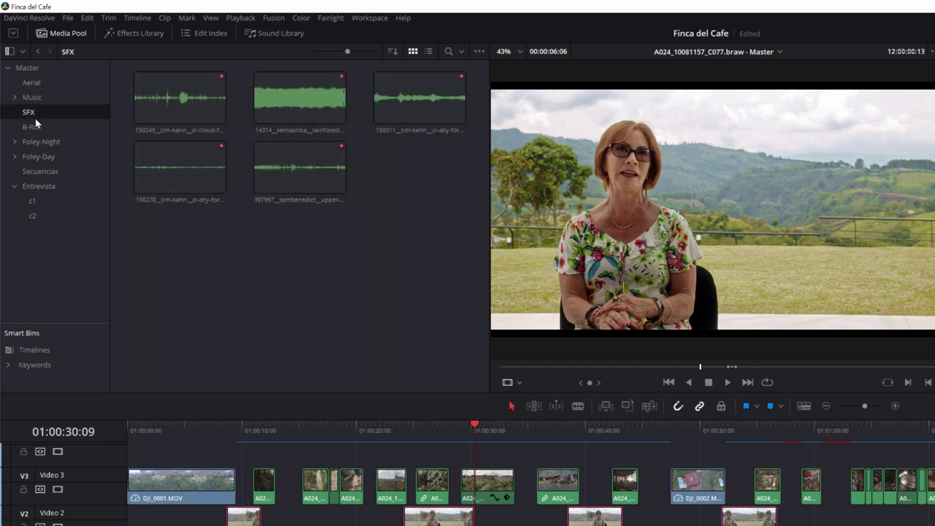
left_click(31, 128)
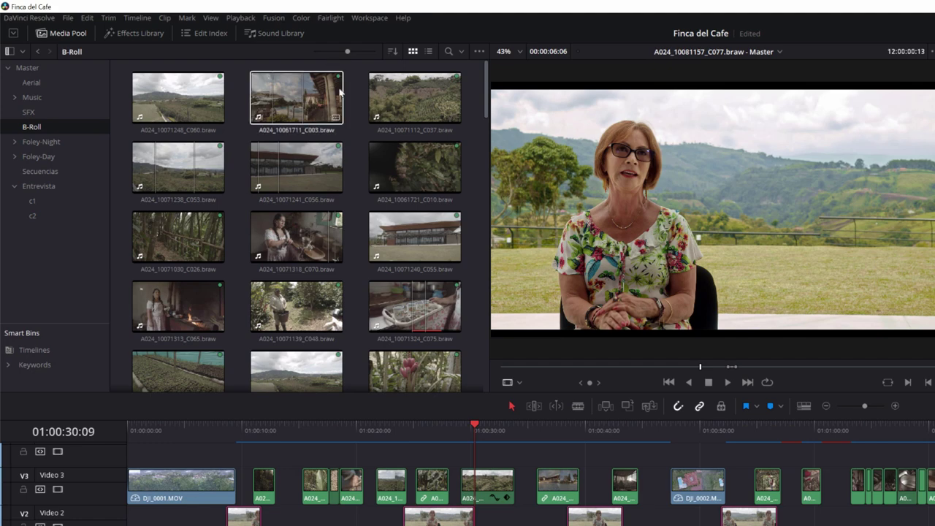
Size the thumbnails to two per row, switch to list view and enable Show Filmstrip.
left_click_drag(348, 54, 326, 54)
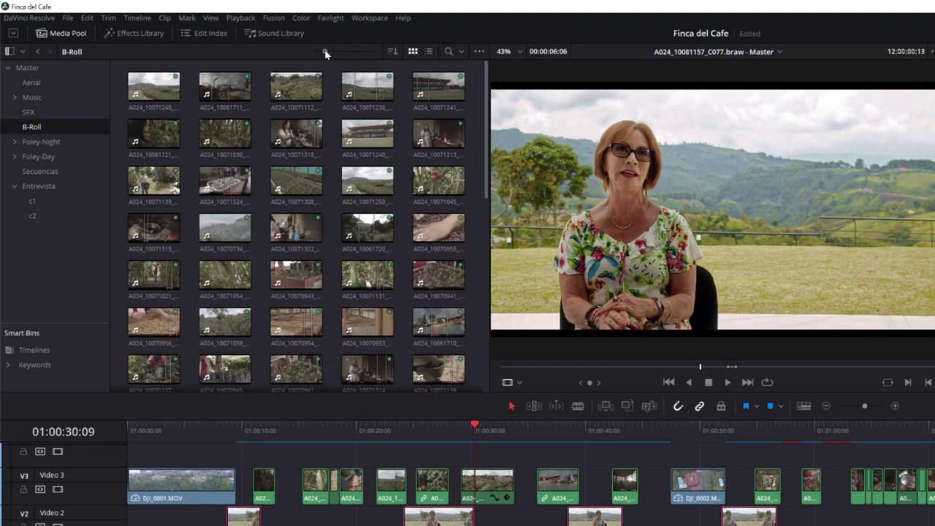
left_click_drag(326, 53, 361, 53)
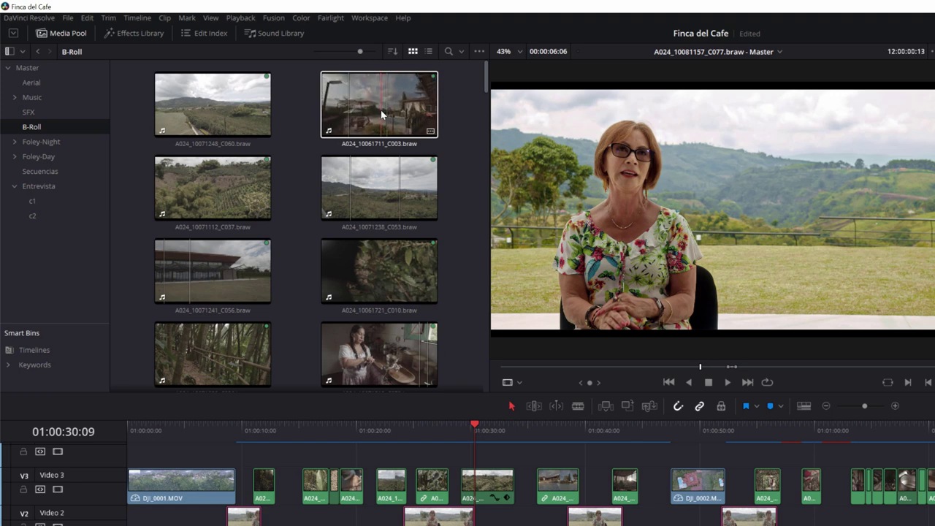
left_click(429, 51)
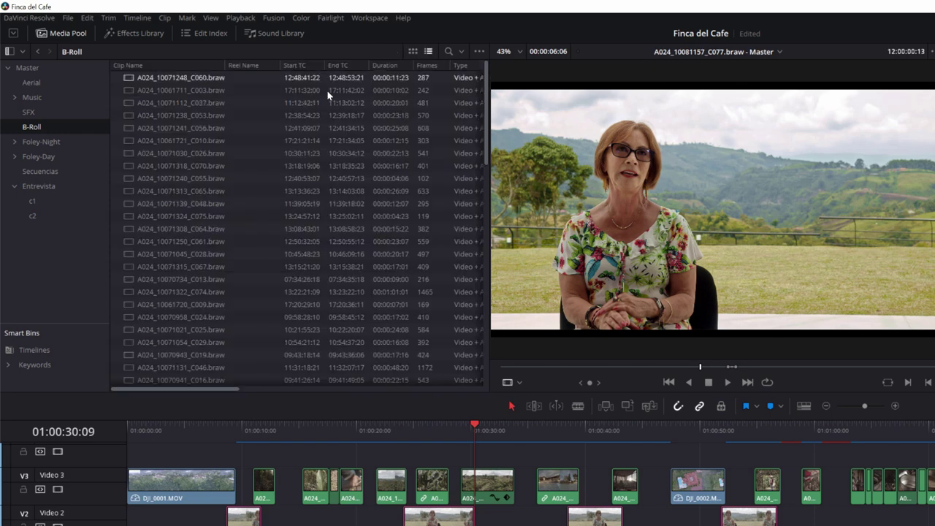
left_click(479, 52)
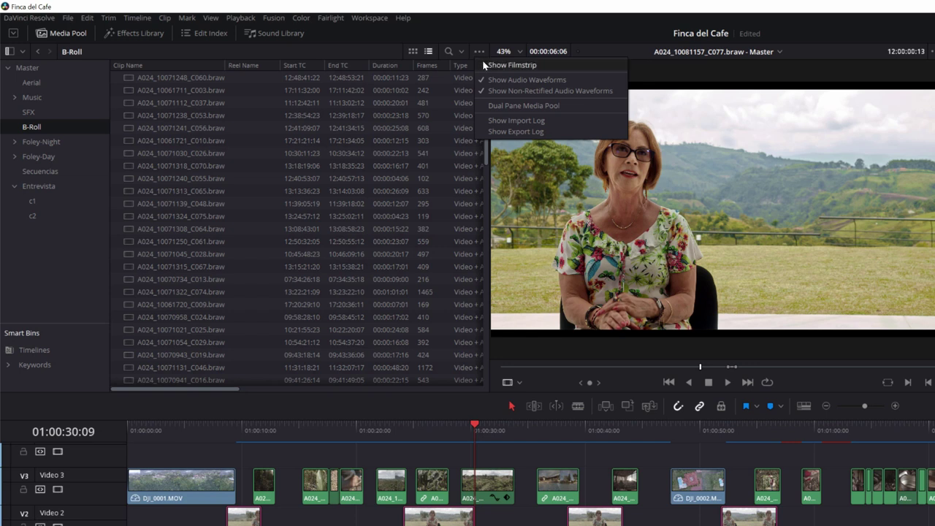
left_click(483, 65)
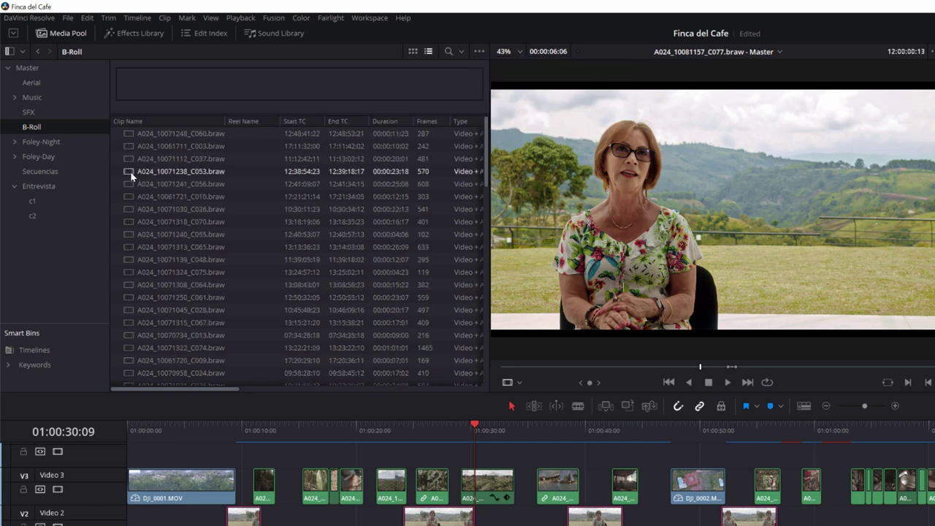
Preview clips C056, C003 and C037 in the filmstrip, then return to thumbnail view.
left_click(168, 185)
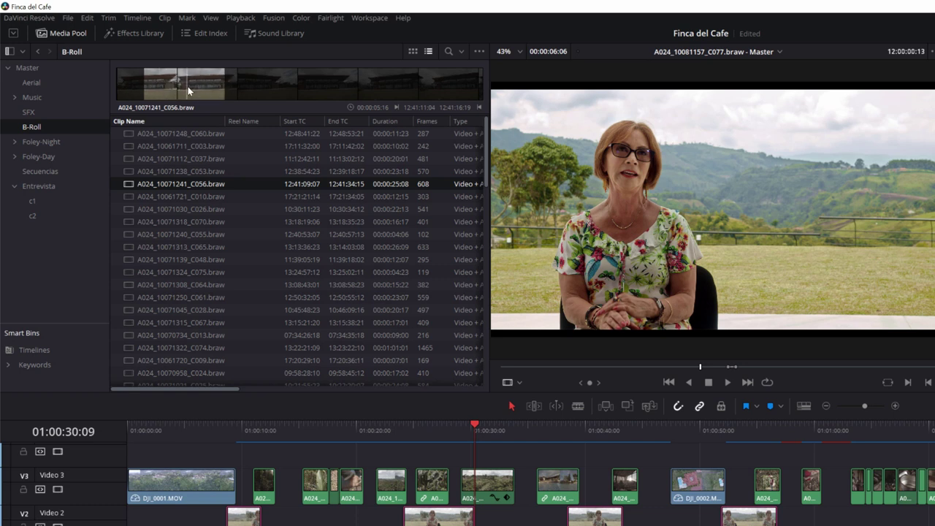
left_click(179, 146)
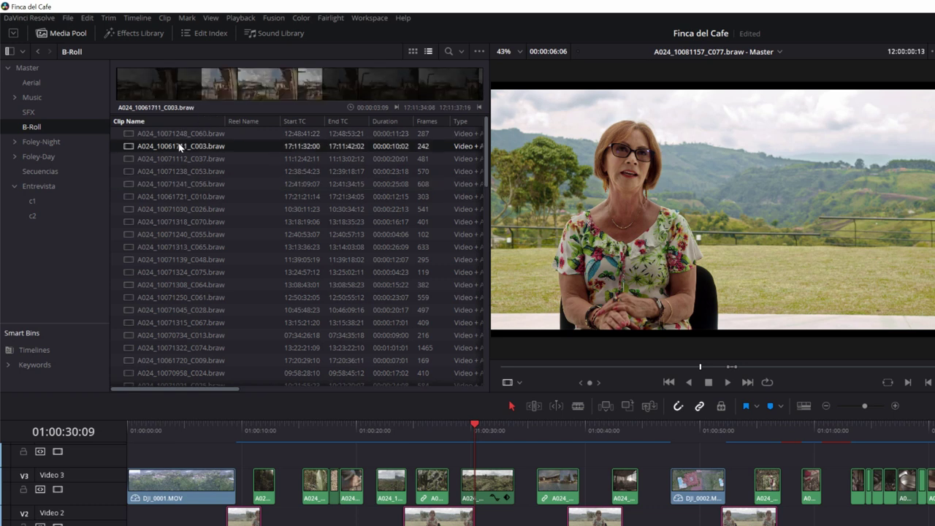
left_click(168, 159)
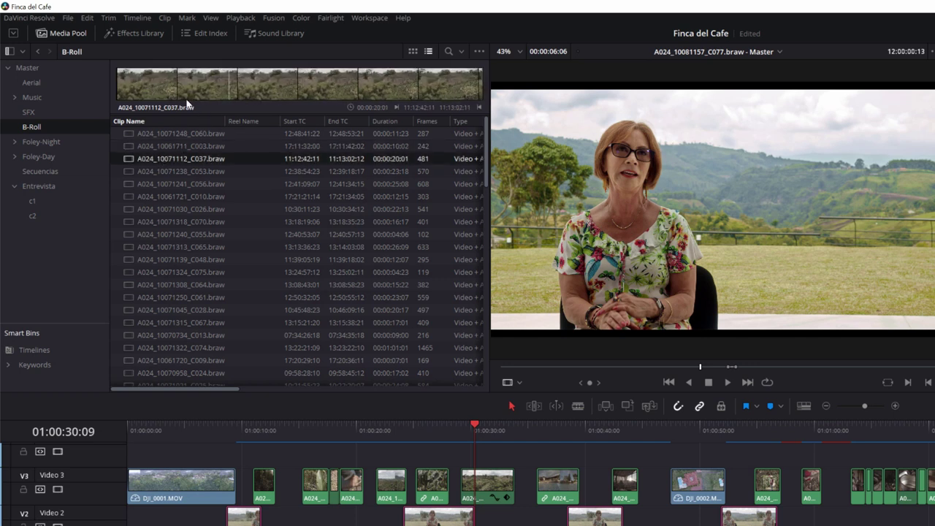
left_click(412, 53)
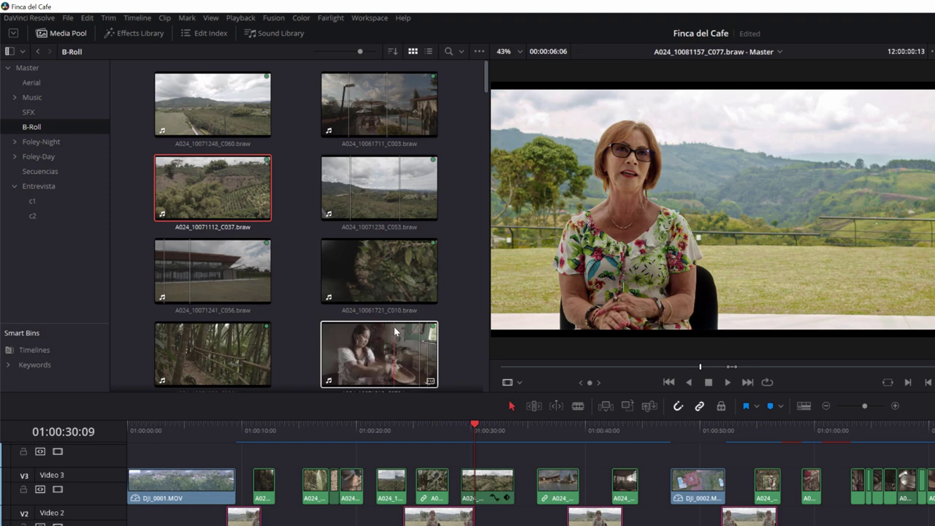
Skim coffee clip A024_10061721_C010, then load bamboo clip A024_10071030_C026 into the source viewer.
left_click(398, 280)
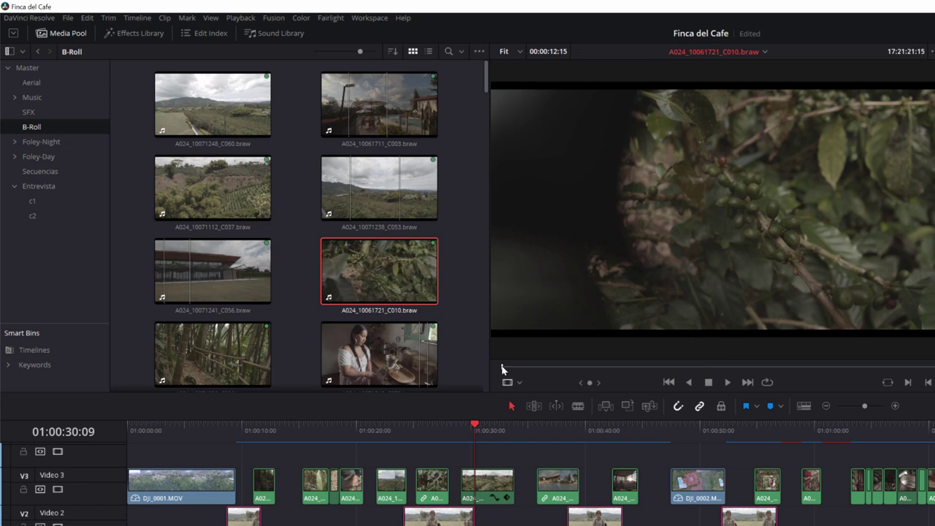
mouse_move(503, 366)
left_mouse_down()
mouse_move(698, 347)
mouse_move(651, 344)
mouse_move(683, 340)
left_mouse_up()
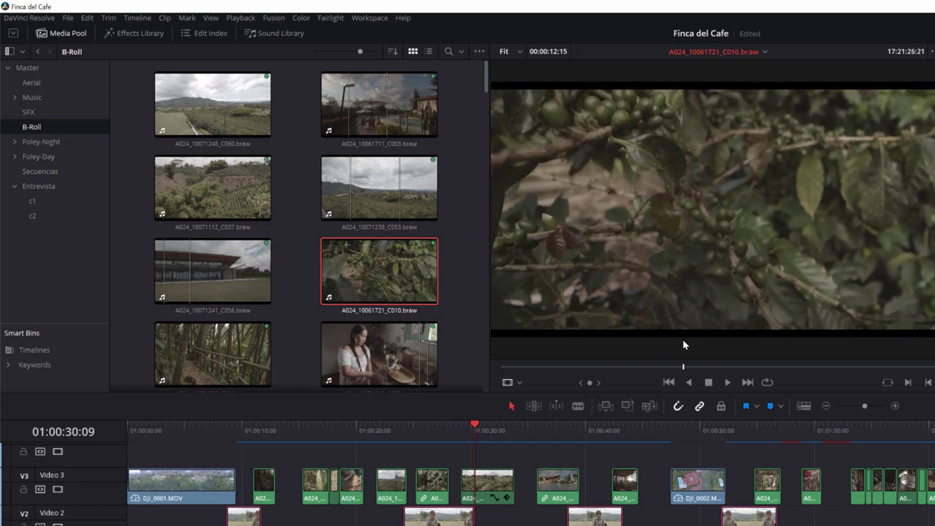
left_click(224, 348)
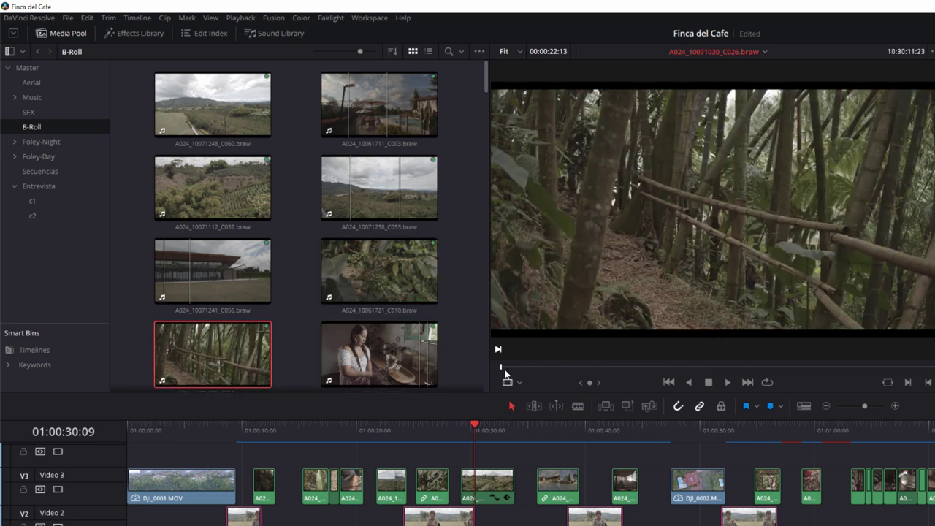
mouse_move(599, 318)
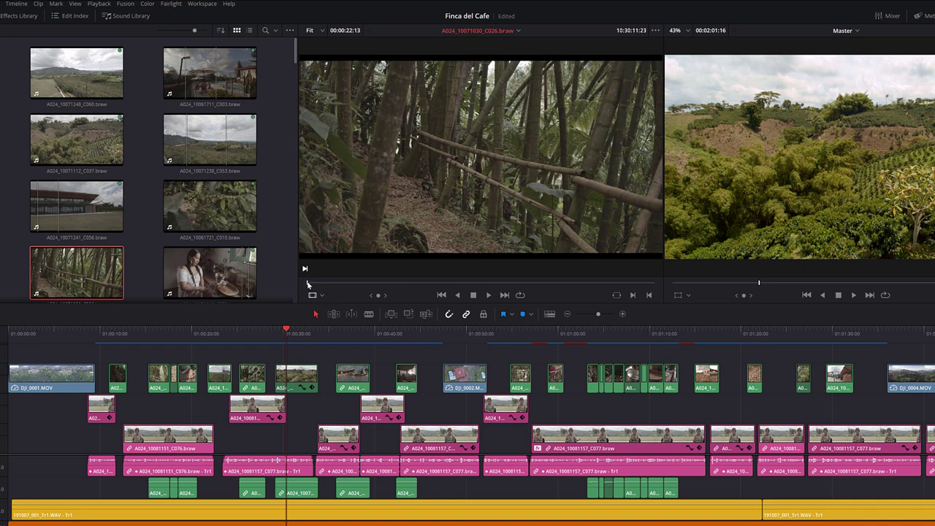
left_click(212, 274)
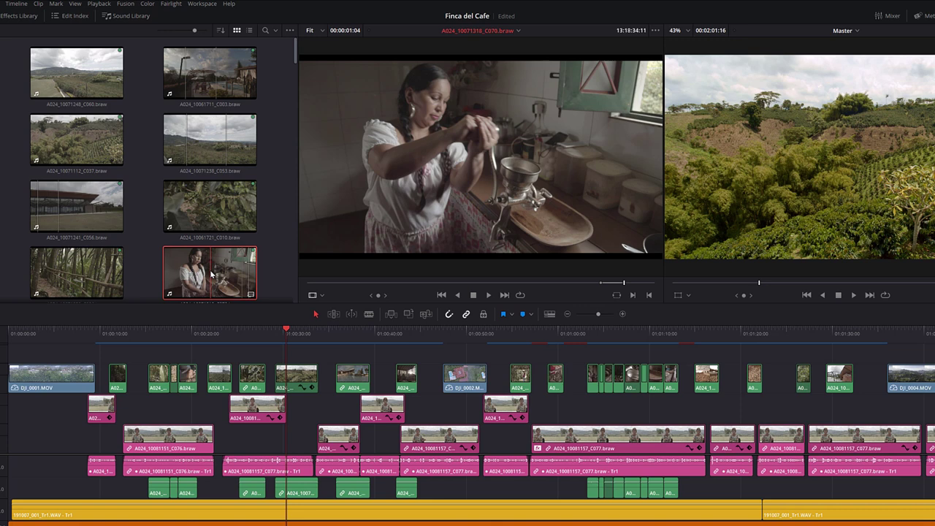
left_click(103, 271)
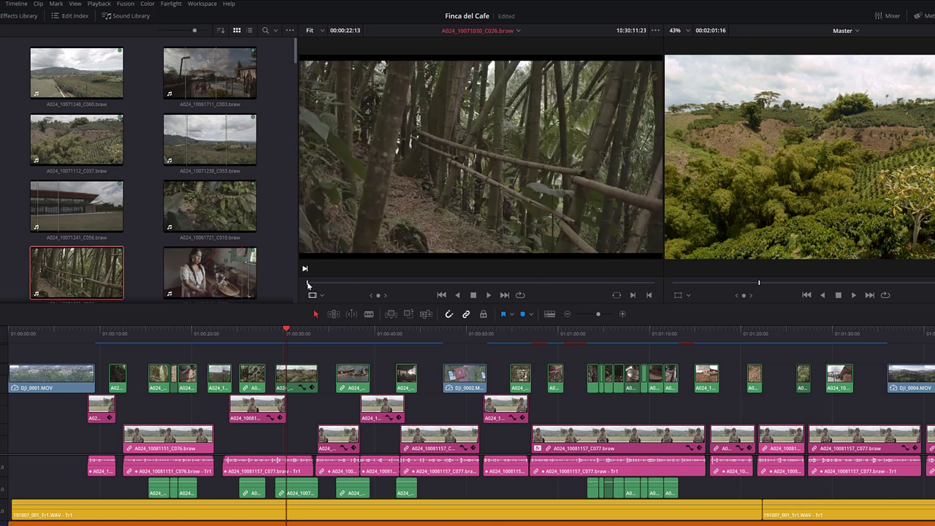
key("space")
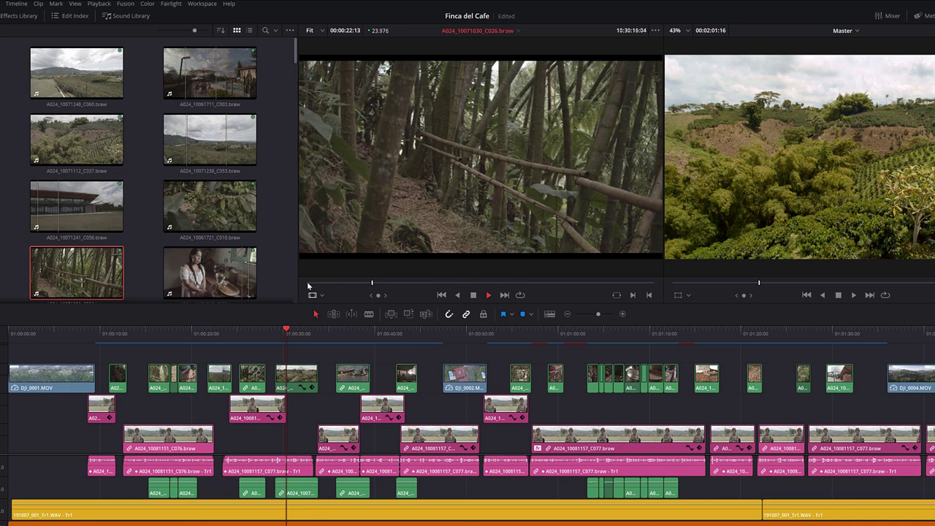
key("space")
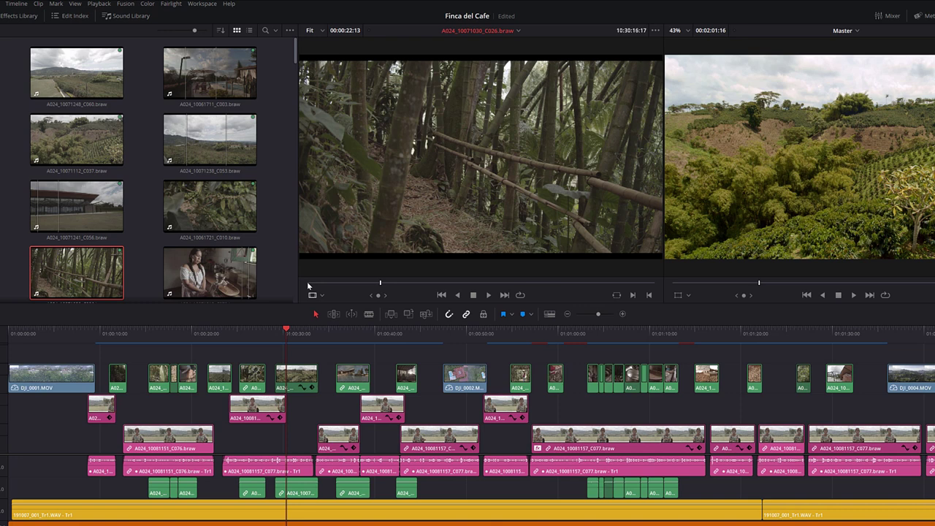
key("l")
key("l")
key("l")
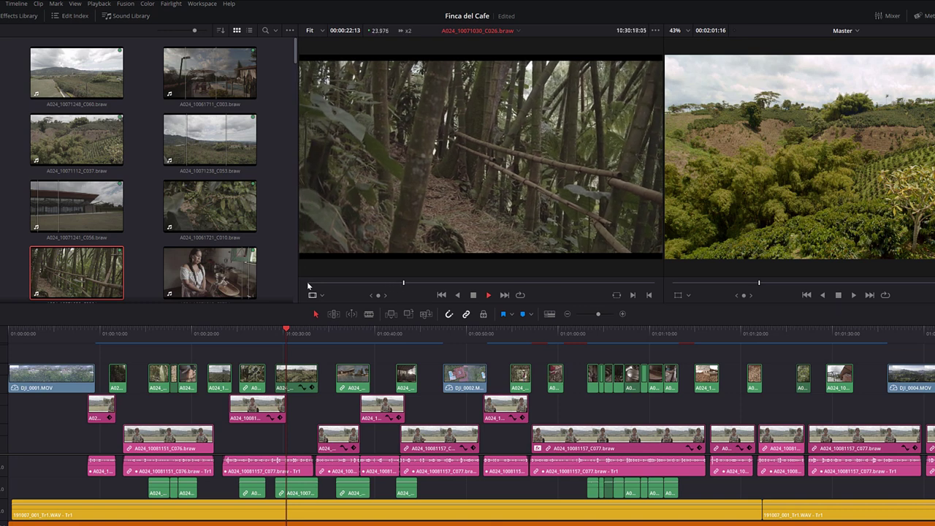
key("space")
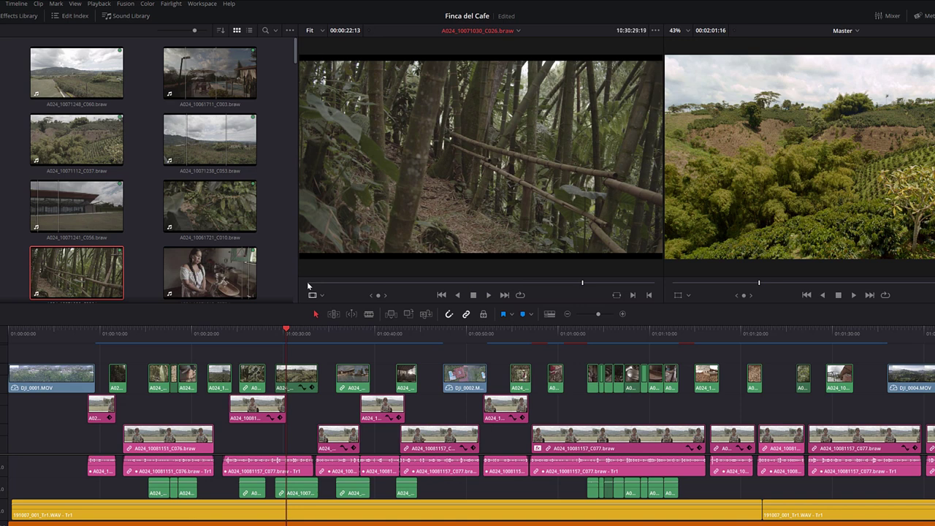
key("j")
key("j")
key("j")
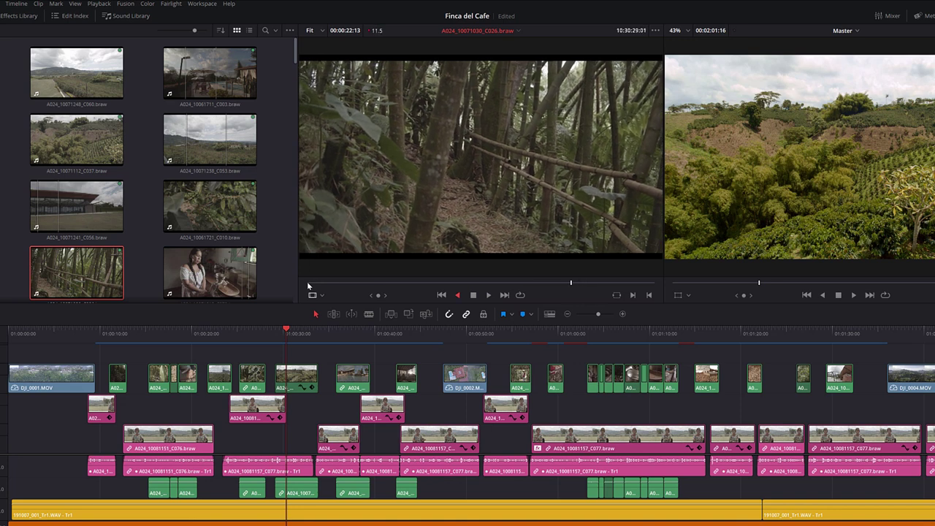
key("l")
key("l")
key("l")
key("space")
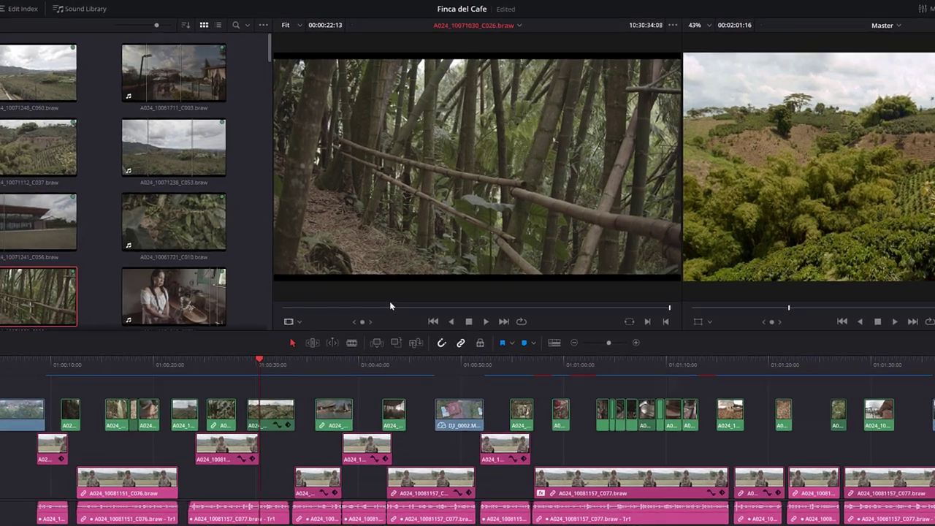
left_click(389, 307)
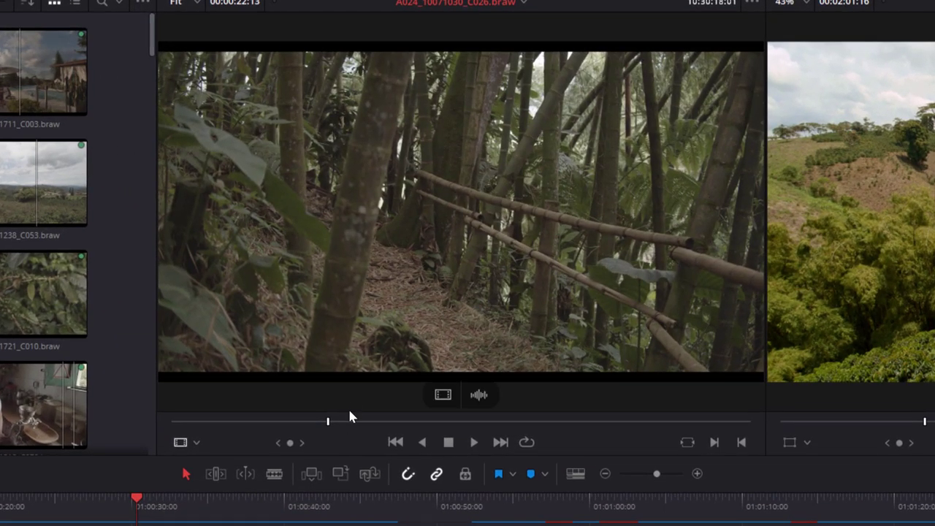
Mark a first In and Out range on the bamboo clip during playback.
left_click(715, 444)
key("space")
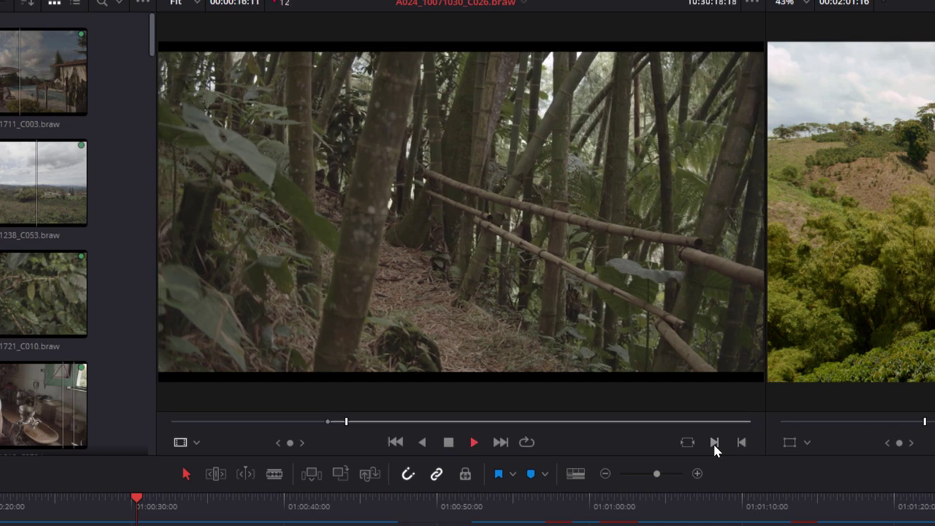
key("space")
left_click(744, 443)
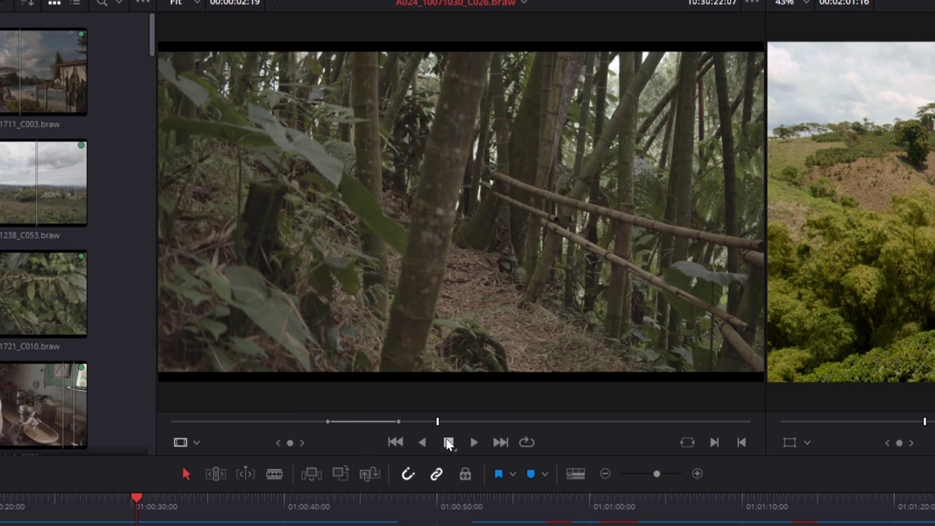
Clear the bamboo clip's marks, replay it to a new frame, and park the timeline near 01:01:06.
left_click(449, 442)
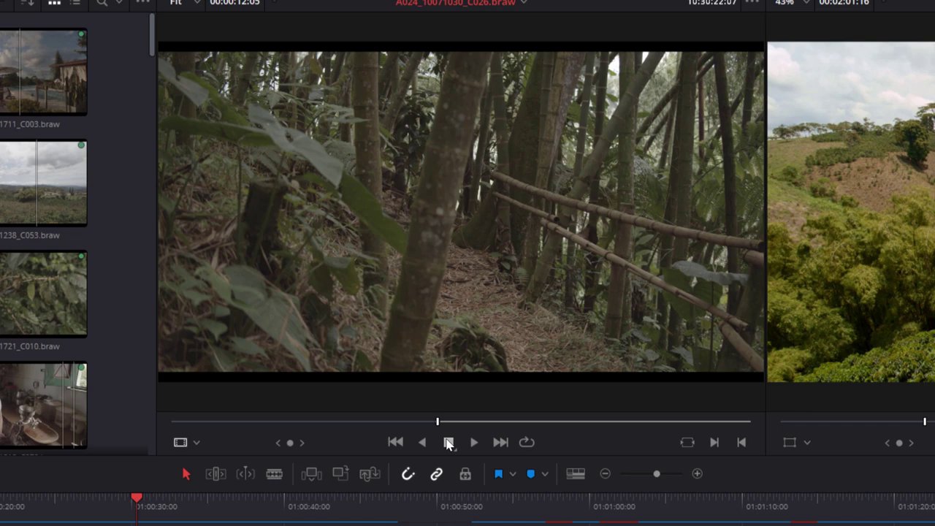
key("space")
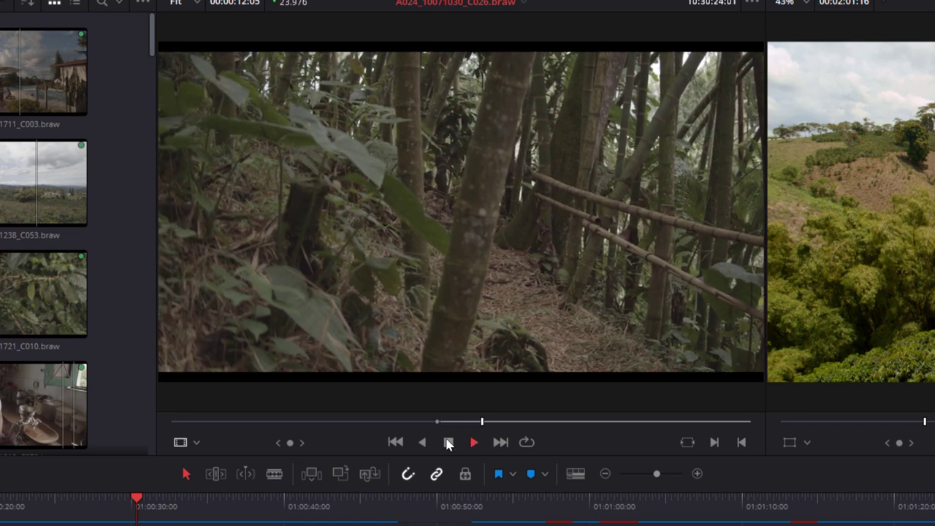
left_click(448, 442)
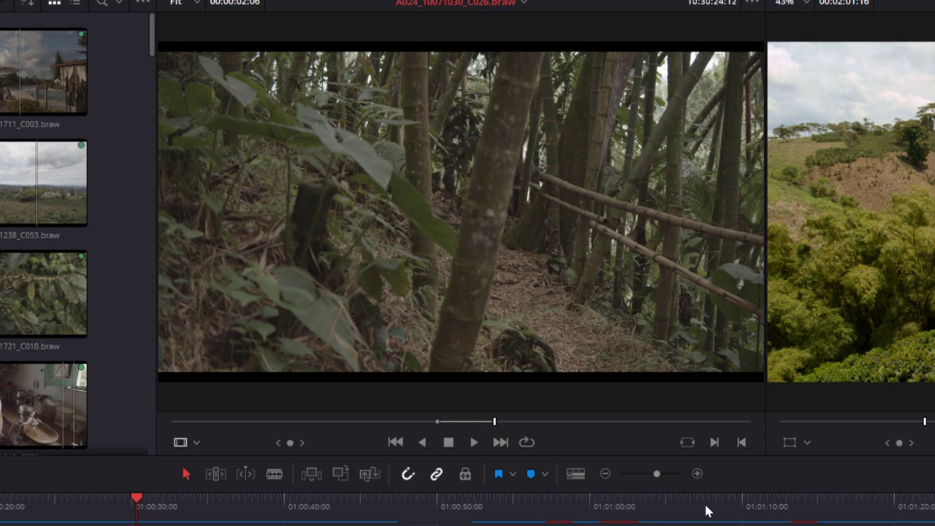
mouse_move(421, 319)
left_click(679, 497)
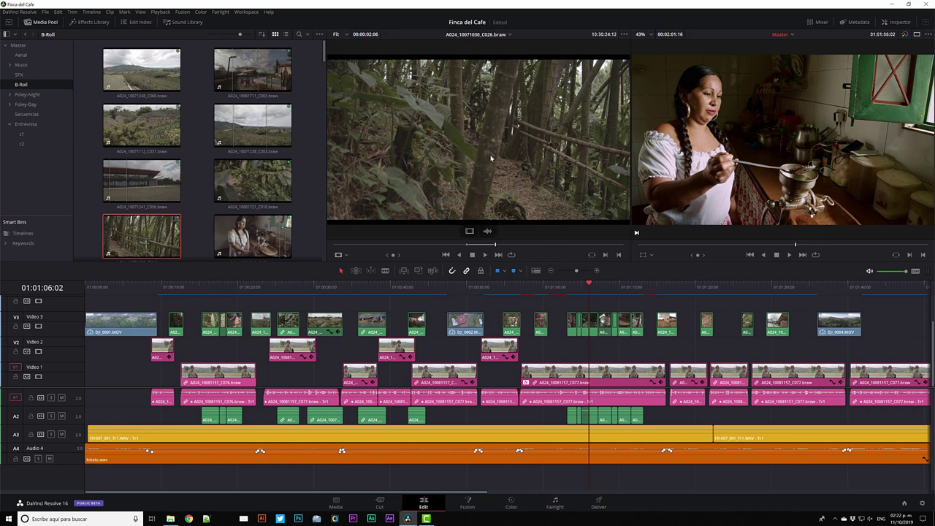
Drag the marked bamboo shot onto the timeline and select where it landed near 01:02:30.
left_click_drag(491, 157, 592, 307)
left_click_drag(522, 145, 593, 310)
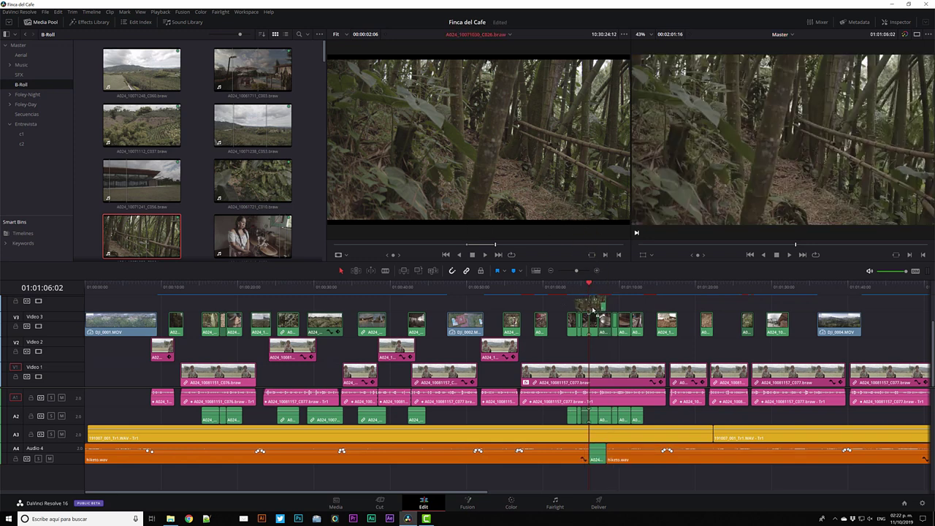
left_click_drag(593, 310, 519, 183)
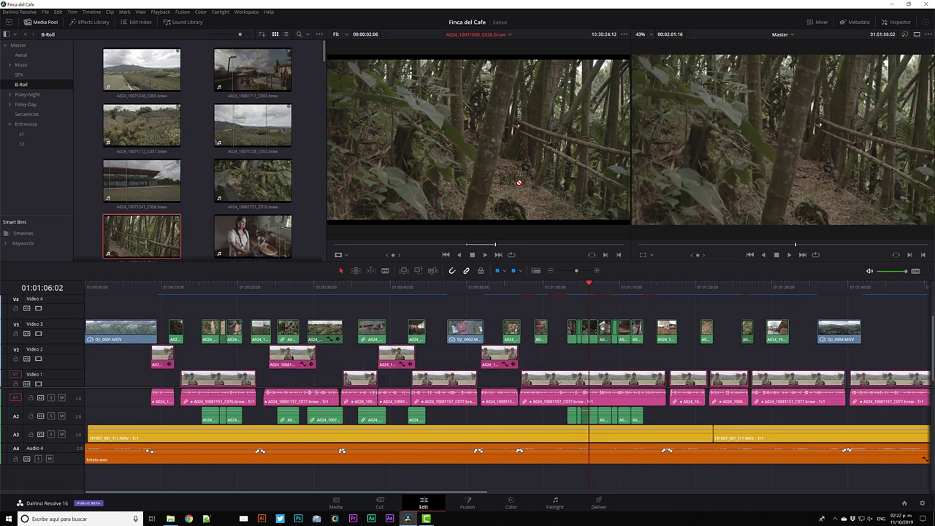
scroll(770, 320, "down", 2)
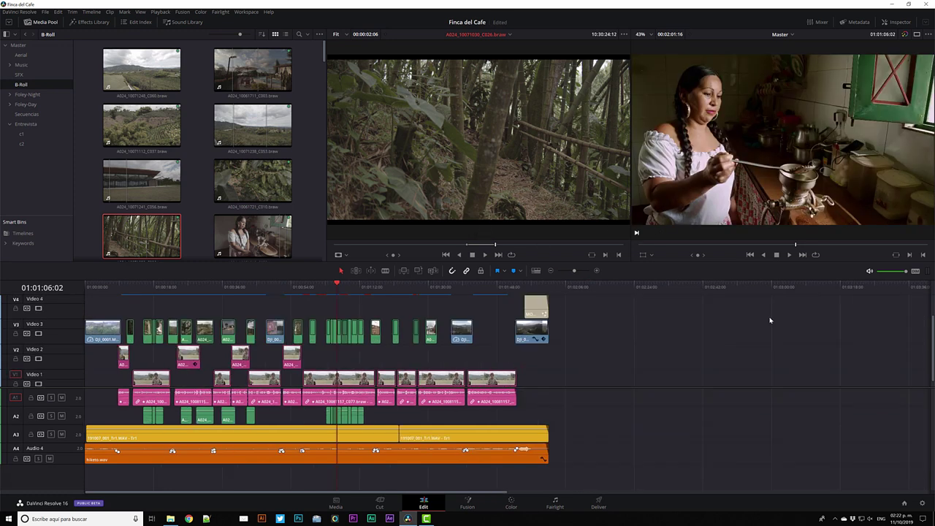
scroll(771, 321, "down", 2)
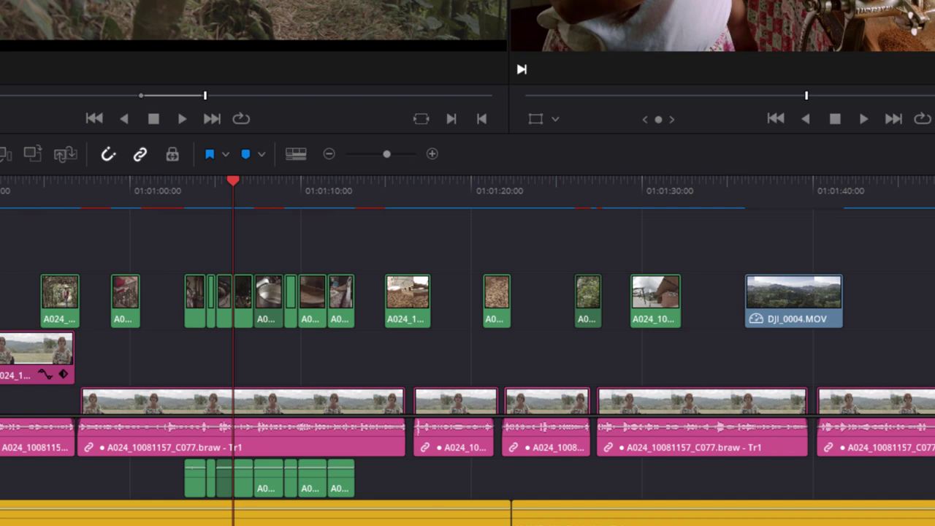
scroll(670, 414, "right", 10)
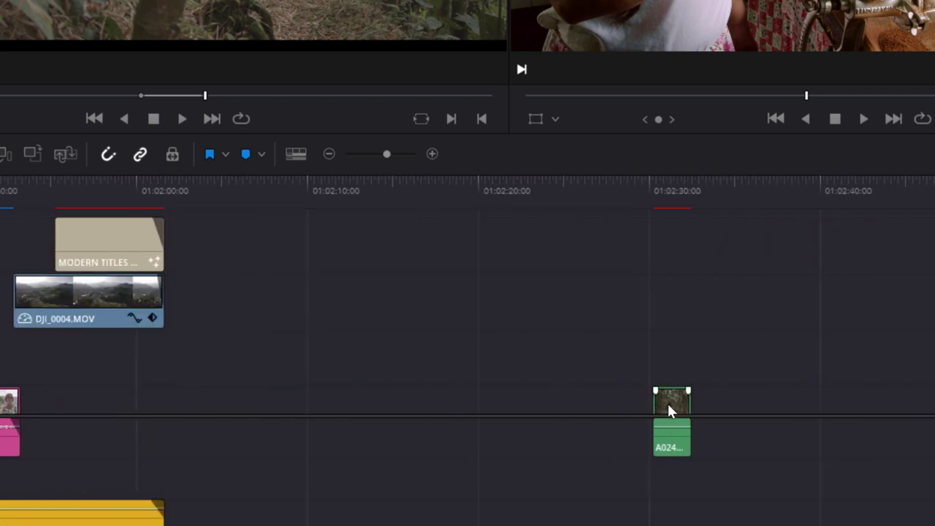
scroll(583, 395, "down", 1)
left_click(666, 394)
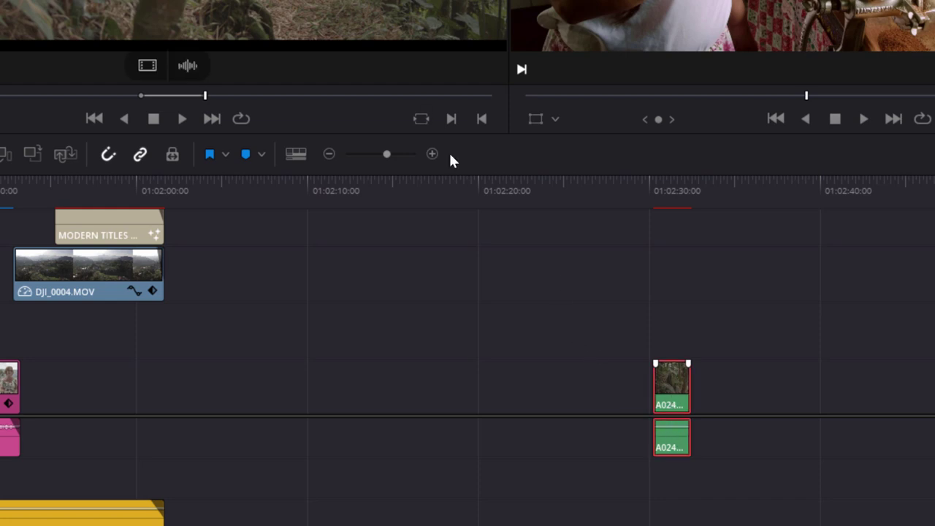
mouse_move(146, 66)
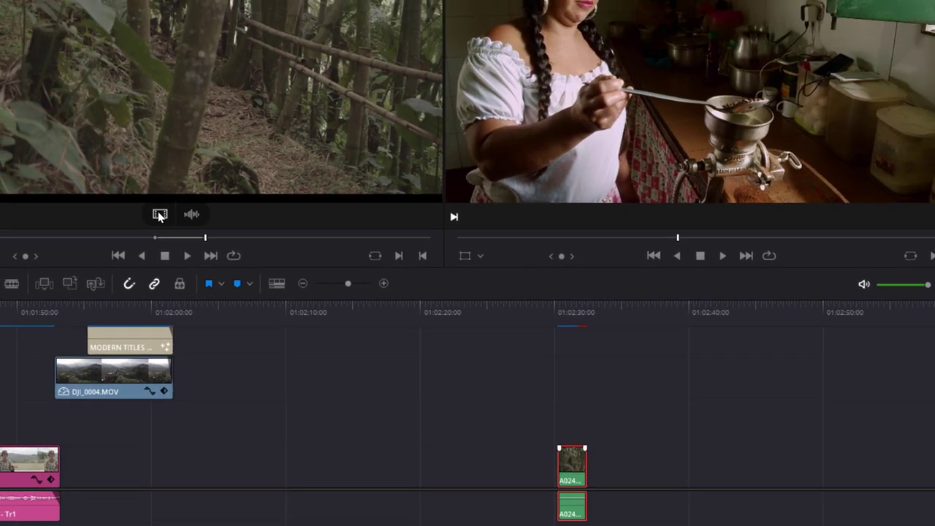
Add the bamboo clip's video-only to V1 and audio-only to A1 after the stray clip.
left_click_drag(159, 217, 604, 458)
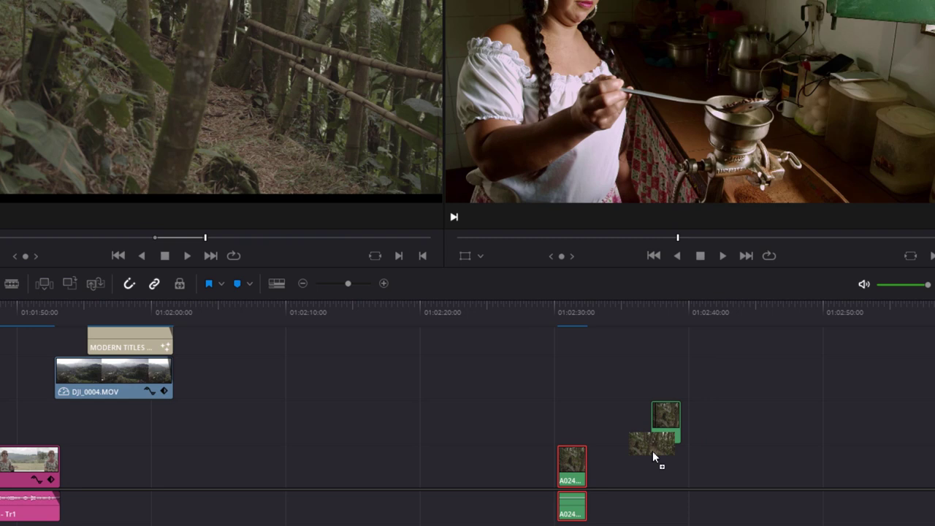
mouse_move(173, 216)
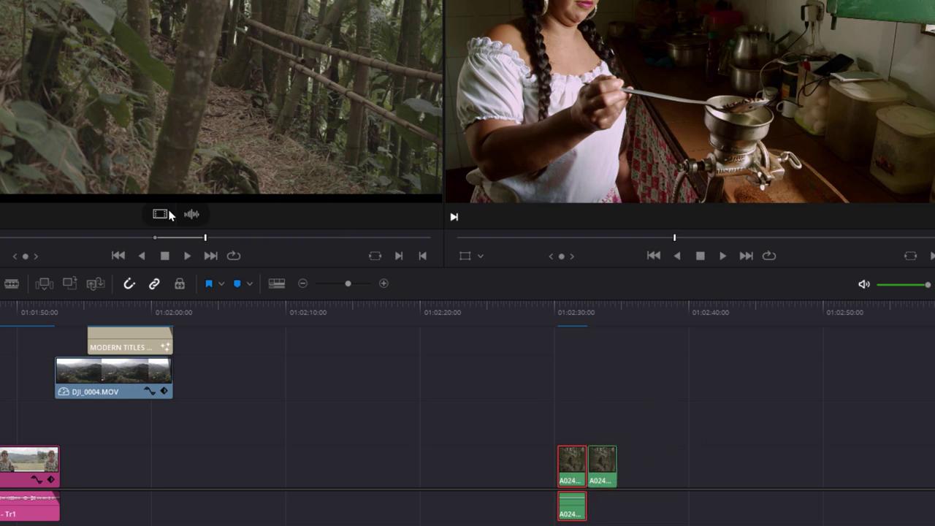
left_click_drag(192, 215, 639, 502)
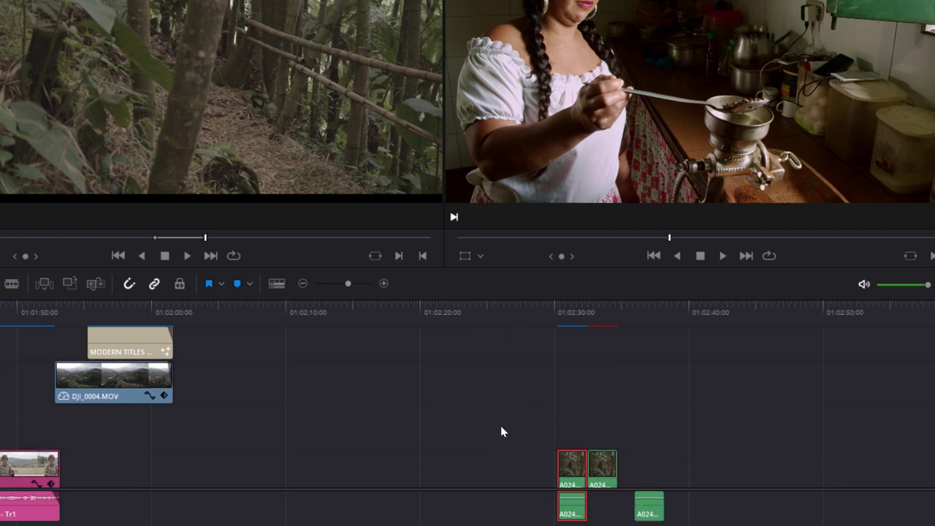
Marquee-select and delete the four stray A024 clips, then return the playhead into the edit.
left_click_drag(497, 396, 666, 525)
key("Delete")
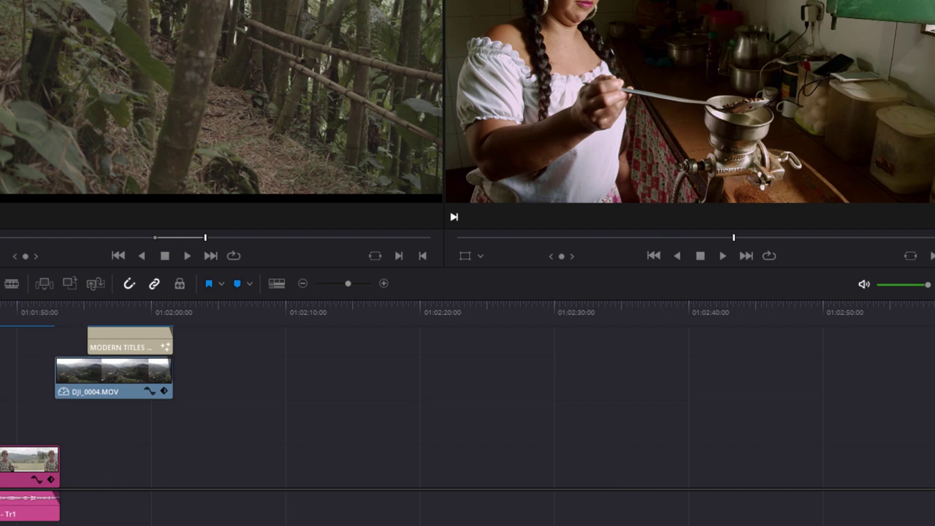
scroll(467, 409, "left", 10)
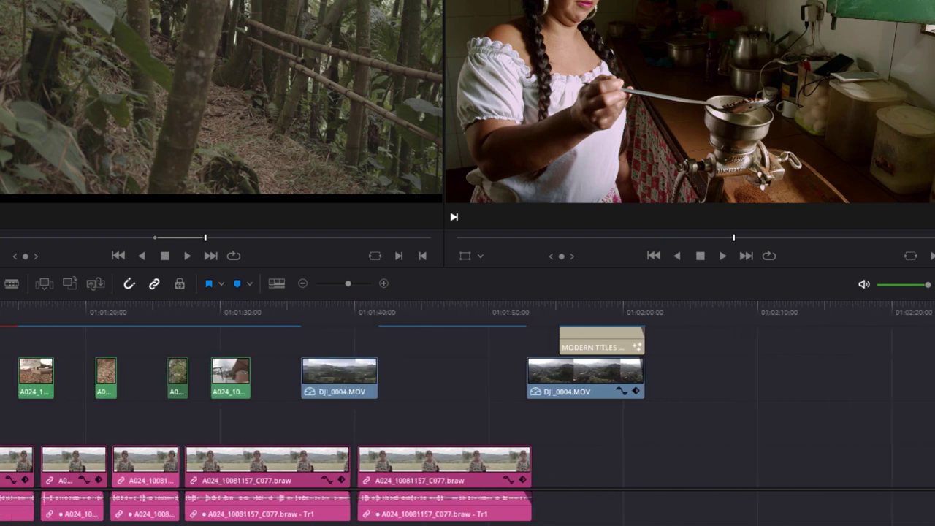
scroll(468, 409, "left", 3)
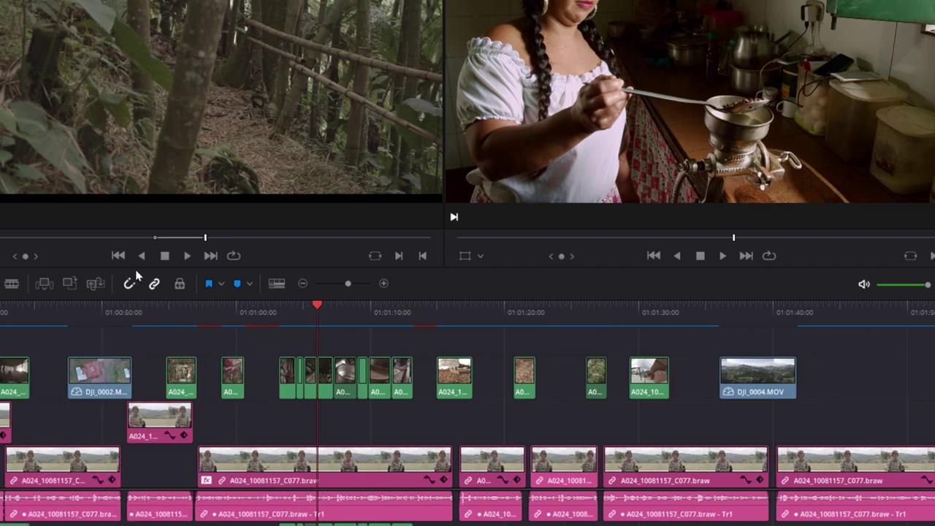
left_click(318, 303)
Insert the bamboo shot at the woman-grinding moment using the viewer's Insert overlay.
left_click(318, 306)
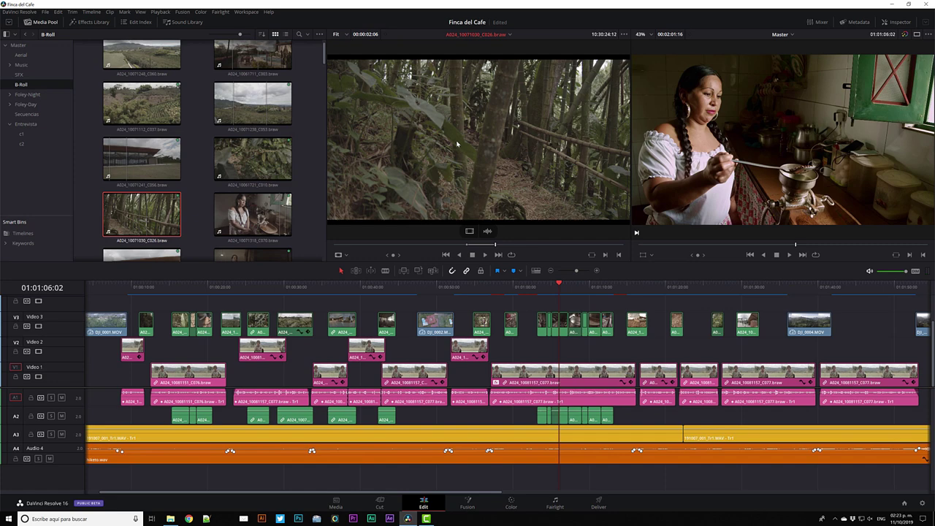
left_click_drag(457, 144, 865, 91)
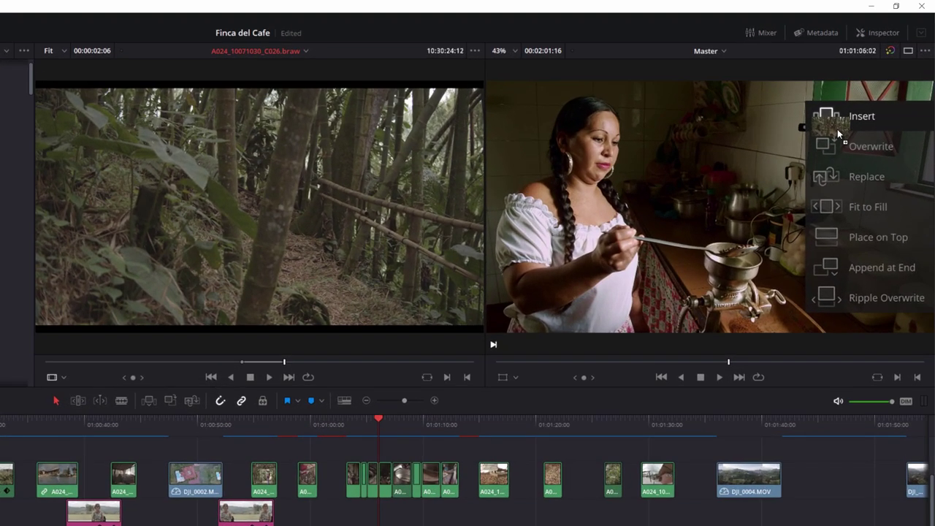
left_click_drag(864, 92, 877, 96)
left_click_drag(859, 153, 867, 211)
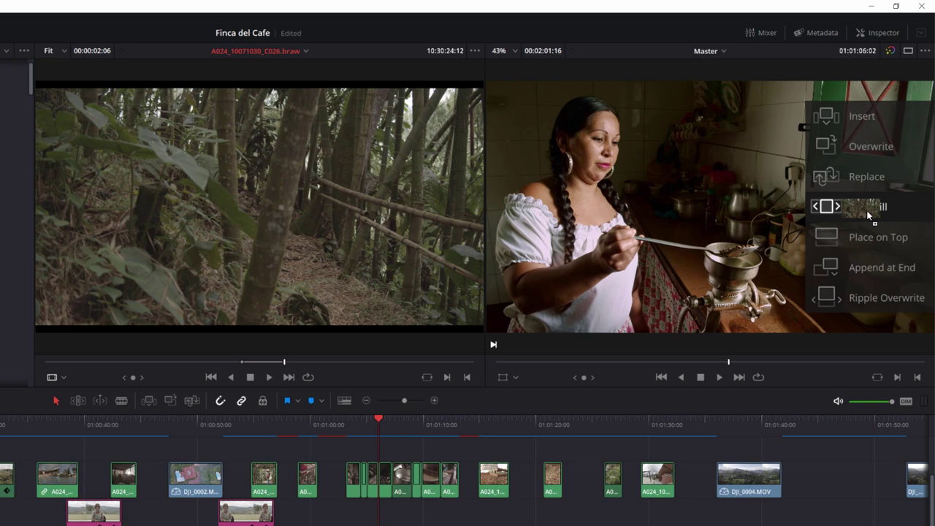
mouse_move(867, 211)
left_mouse_down()
mouse_move(875, 267)
mouse_move(867, 306)
left_mouse_up()
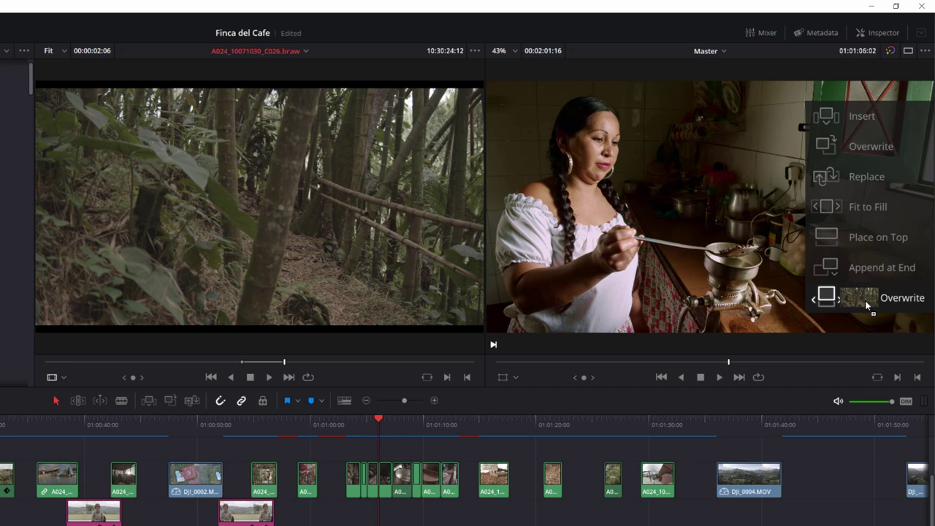
left_click_drag(866, 303, 857, 121)
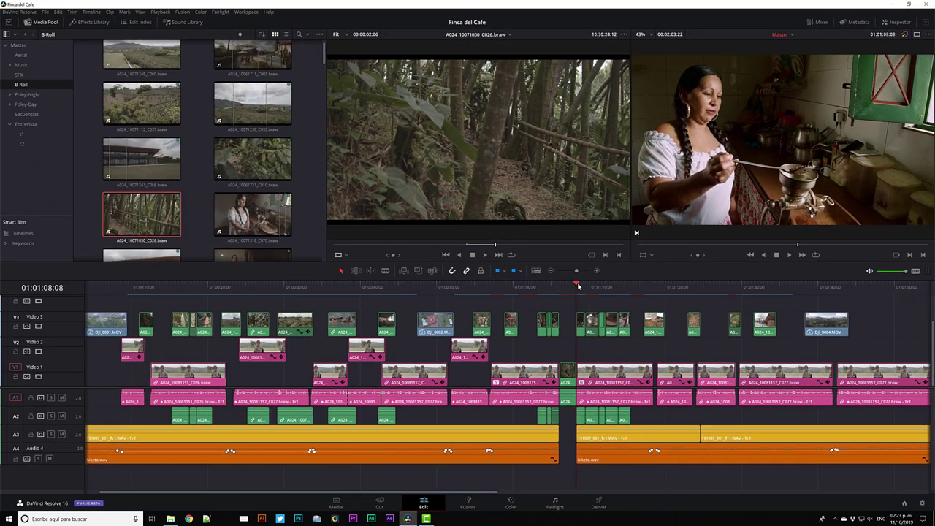
left_click_drag(574, 286, 572, 286)
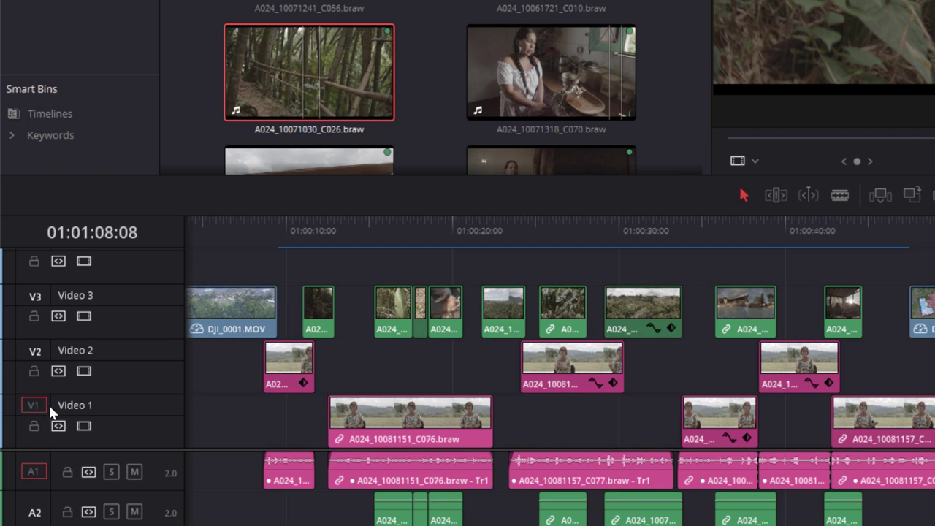
Undo the bamboo insert and patch incoming source video to the Video 3 track.
key("Up")
left_click(37, 354)
left_click(35, 296)
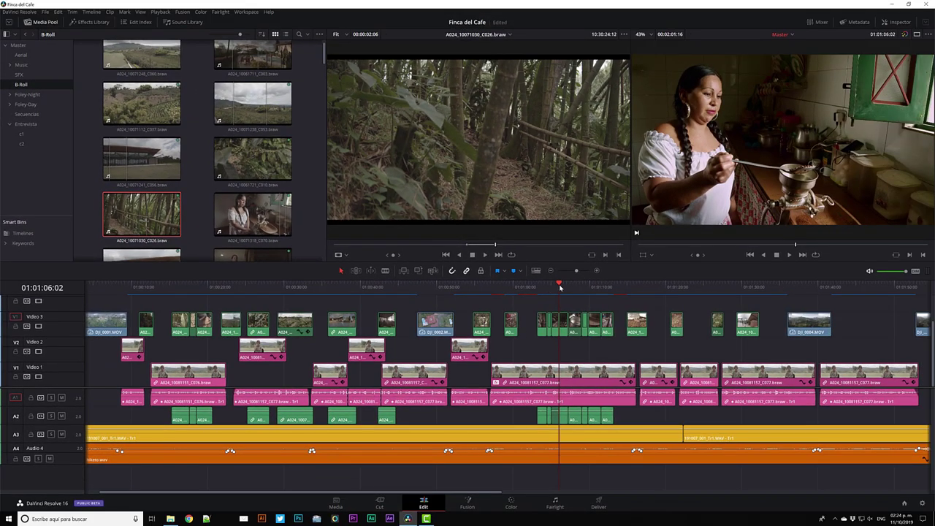
Zoom in near 01:01:07, trim and slide clip C068, then undo those changes.
mouse_move(559, 284)
left_mouse_down()
mouse_move(570, 281)
mouse_move(560, 282)
left_mouse_up()
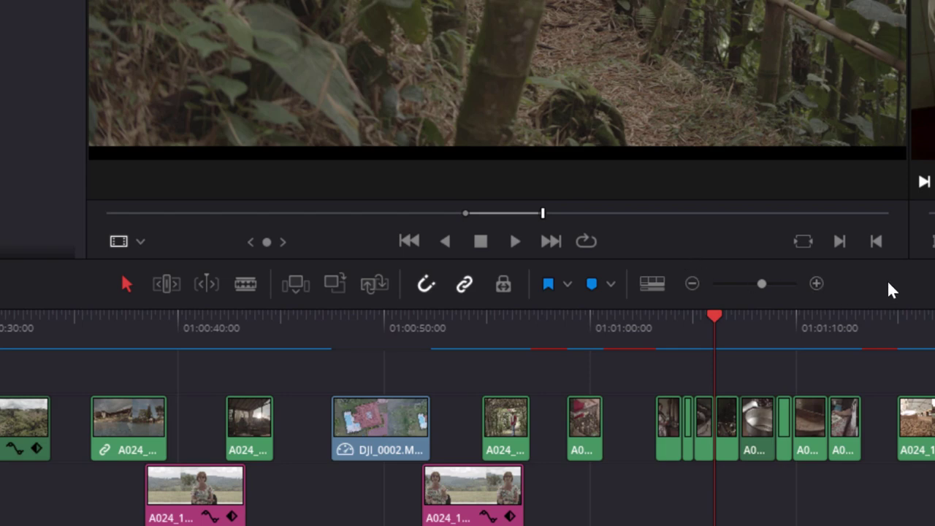
key("ctrl+equal")
key("ctrl+equal")
key("ctrl+equal")
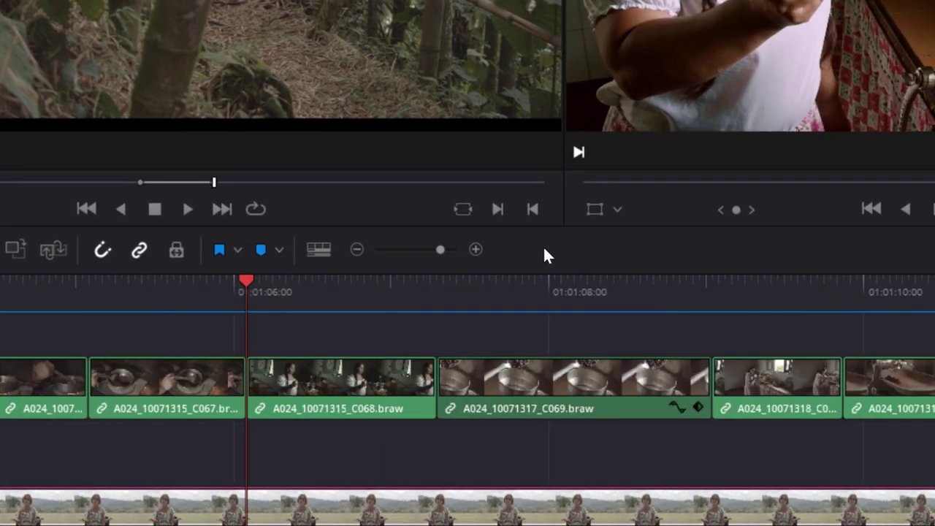
key("ctrl+equal")
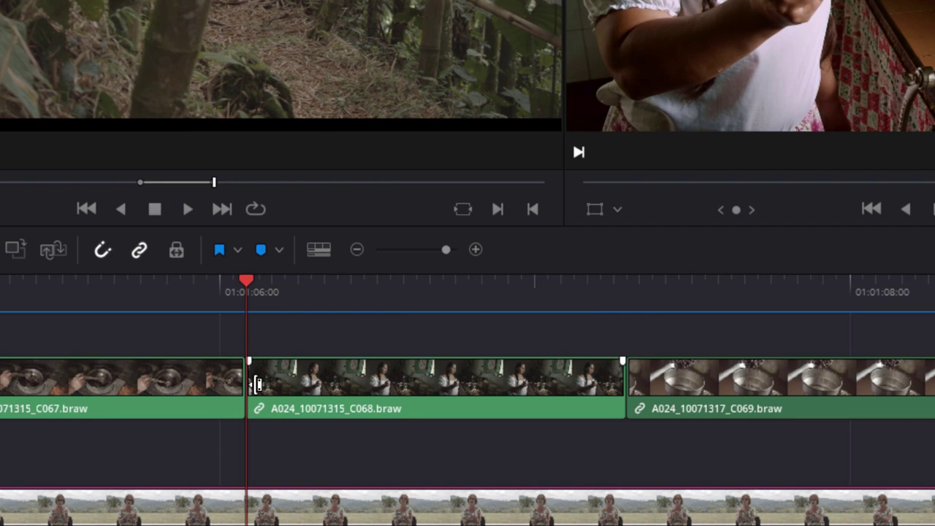
left_click_drag(257, 385, 340, 386)
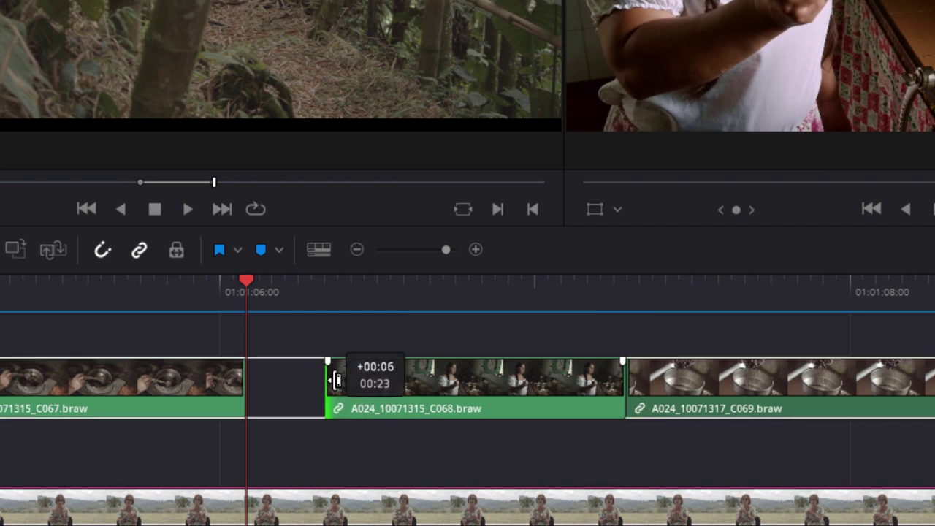
left_click_drag(597, 380, 487, 375)
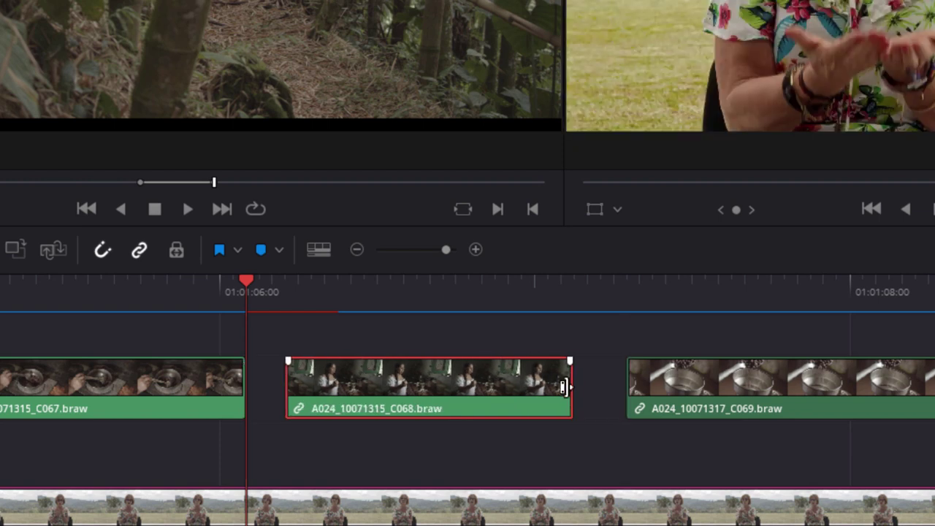
left_click_drag(568, 386, 534, 386)
mouse_move(325, 368)
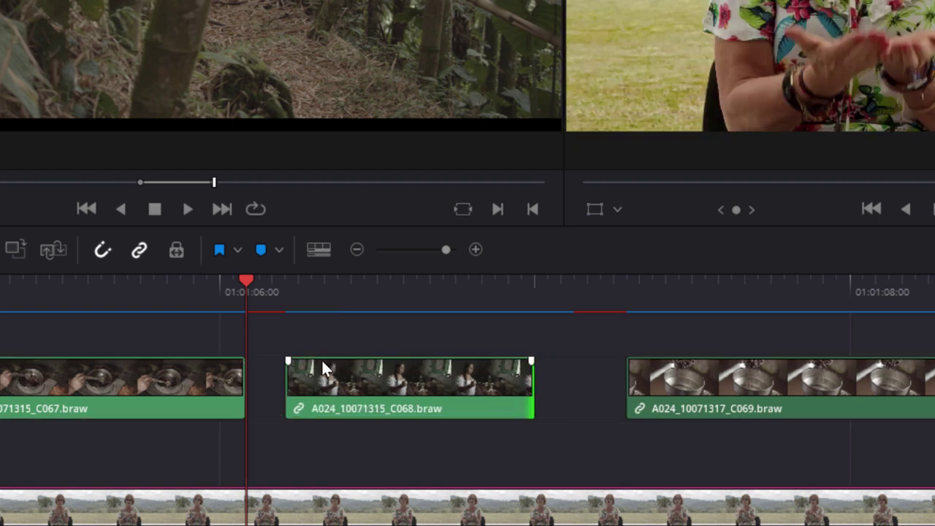
key("ctrl+z")
key("ctrl+z")
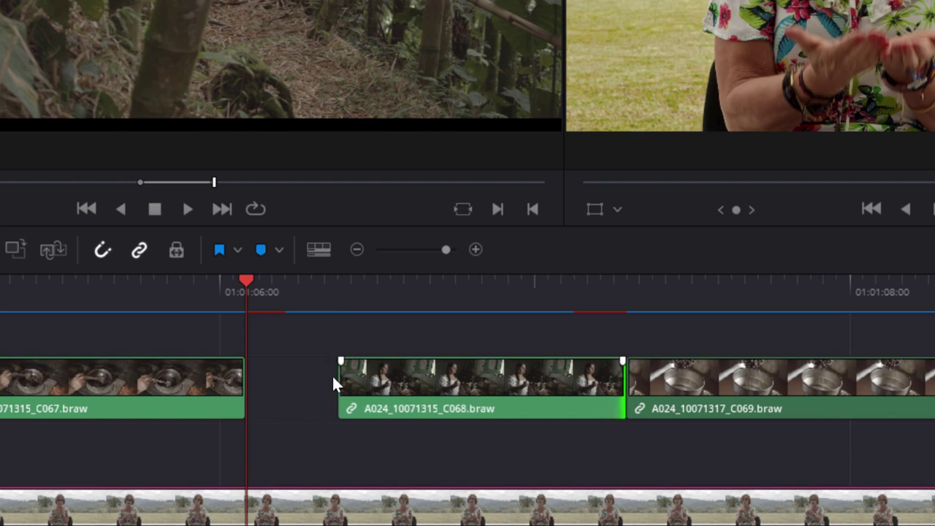
key("ctrl+z")
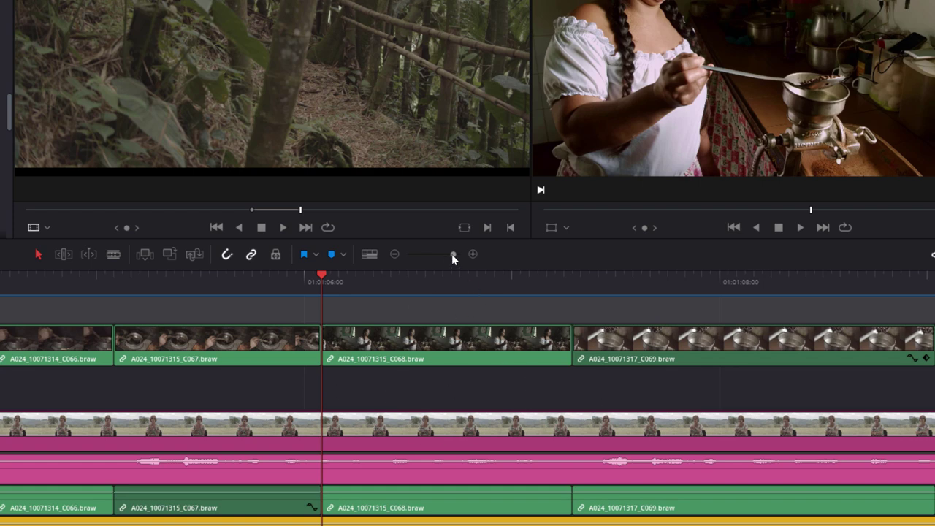
Zoom the timeline out and turn on Stacked Timelines in the display options.
left_click_drag(451, 254, 440, 253)
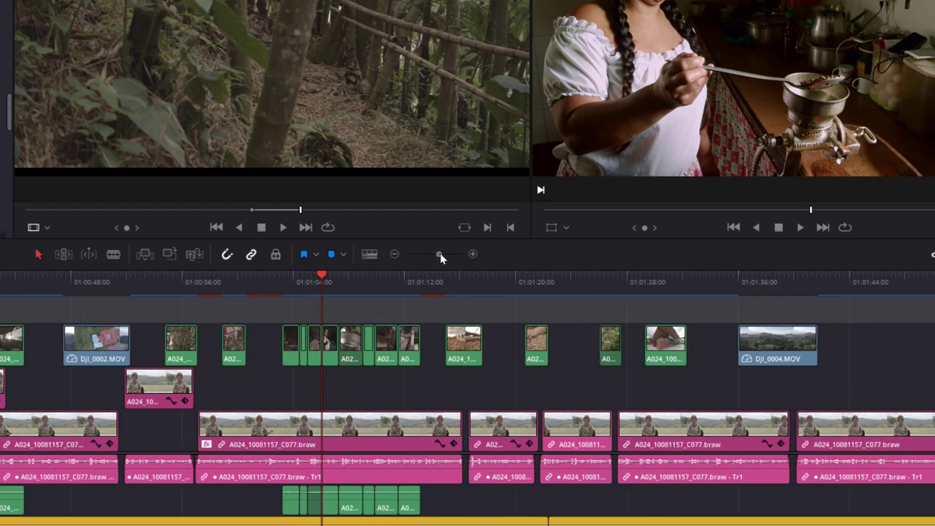
left_click(375, 255)
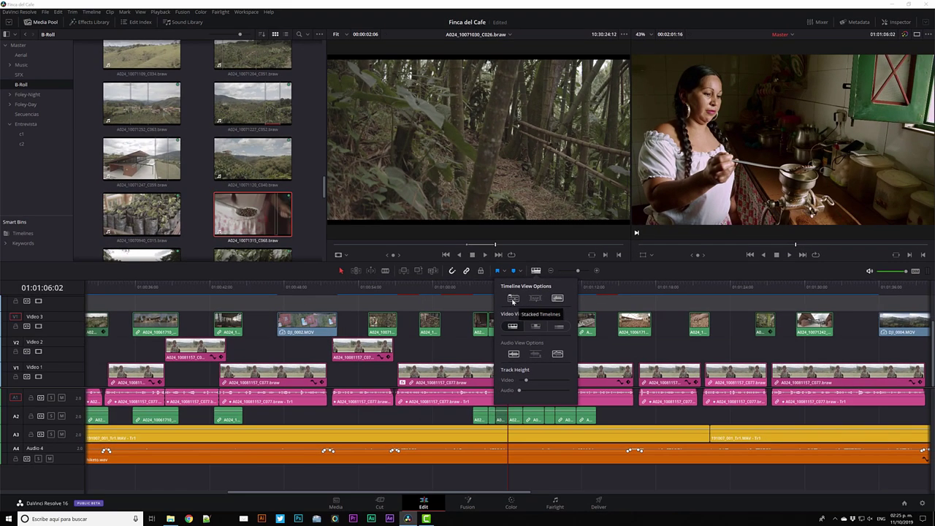
left_click(514, 301)
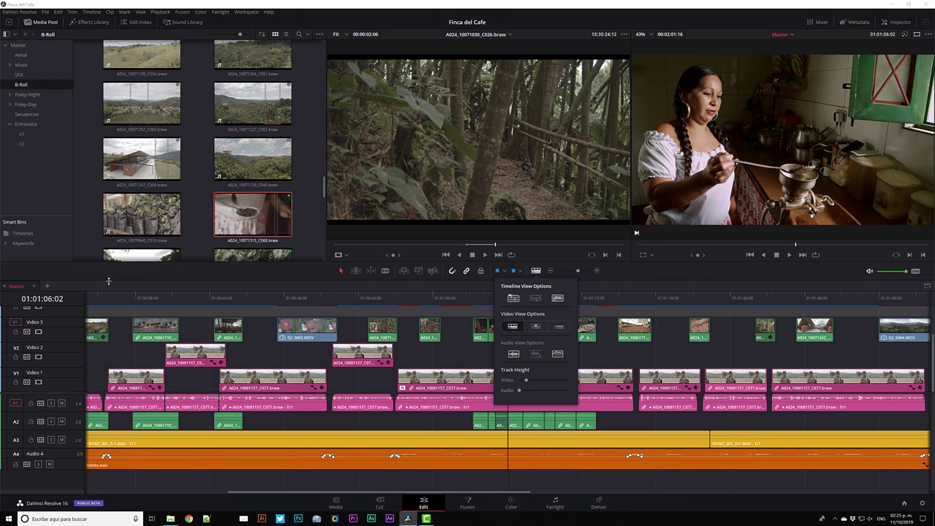
Open a new timeline tab loaded with Entrevista, then switch back to the Master timeline.
left_click(100, 290)
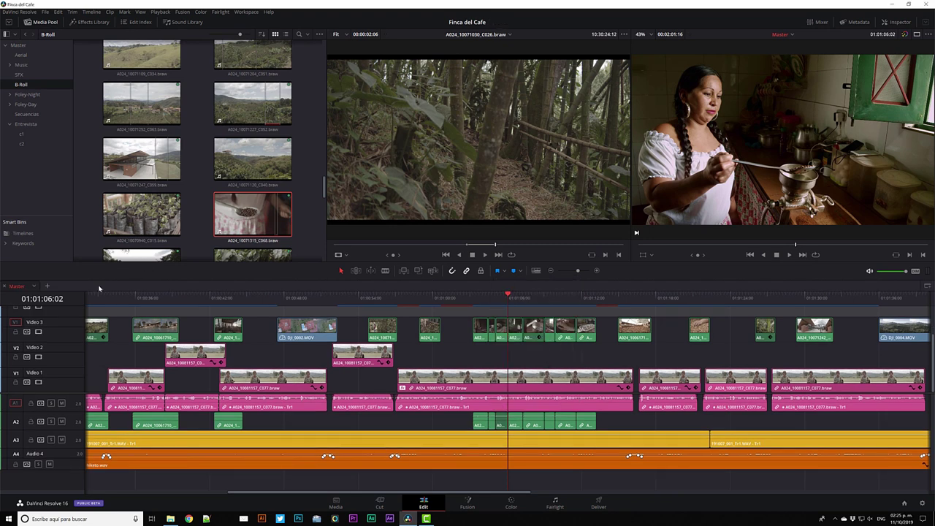
left_click(48, 288)
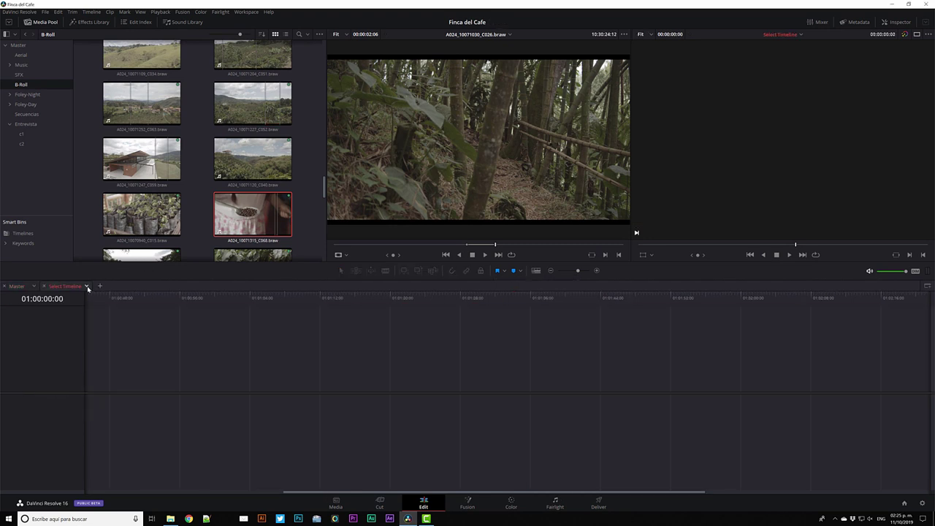
left_click(86, 288)
left_click(96, 308)
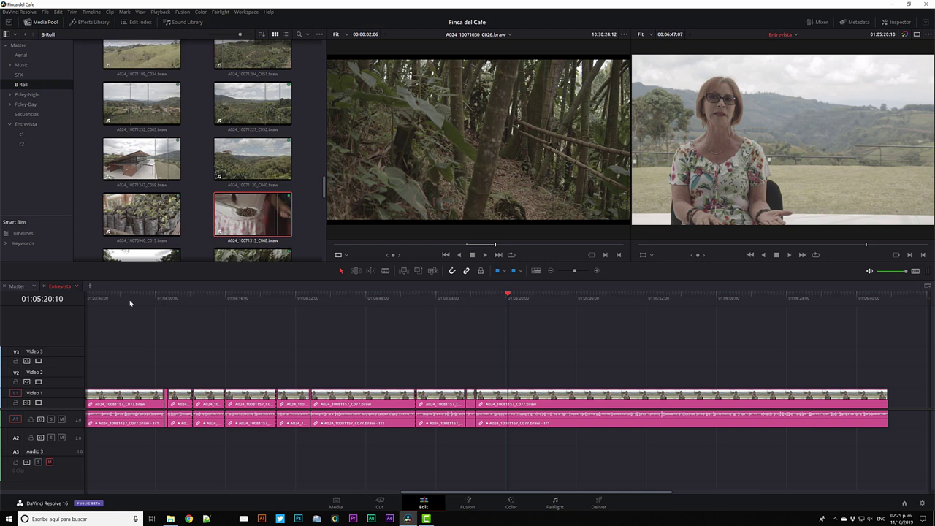
left_click(16, 286)
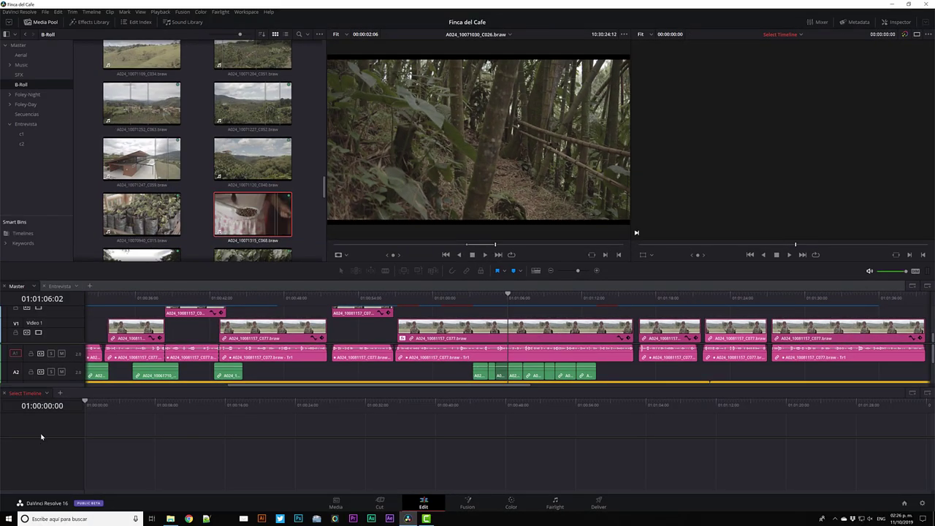
Load the Export timeline into the lower stacked panel and select one of its clips.
left_click(46, 393)
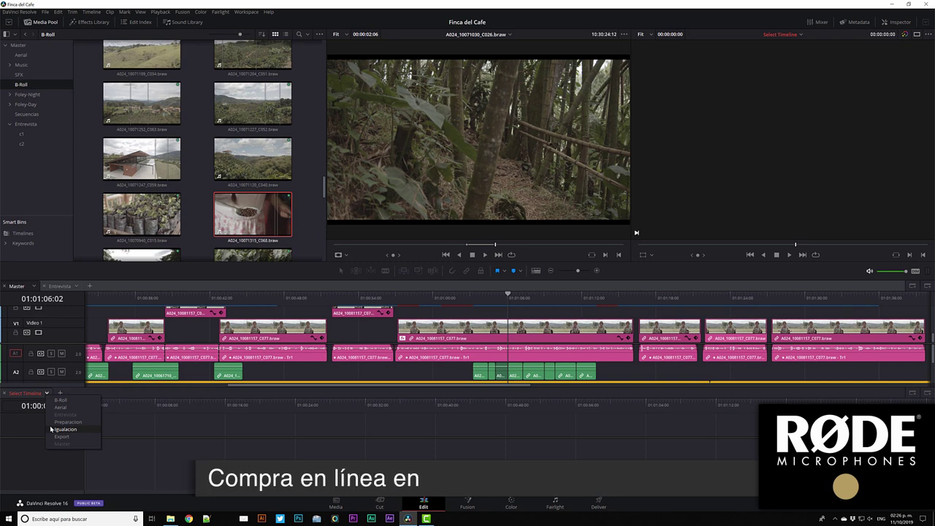
left_click(61, 436)
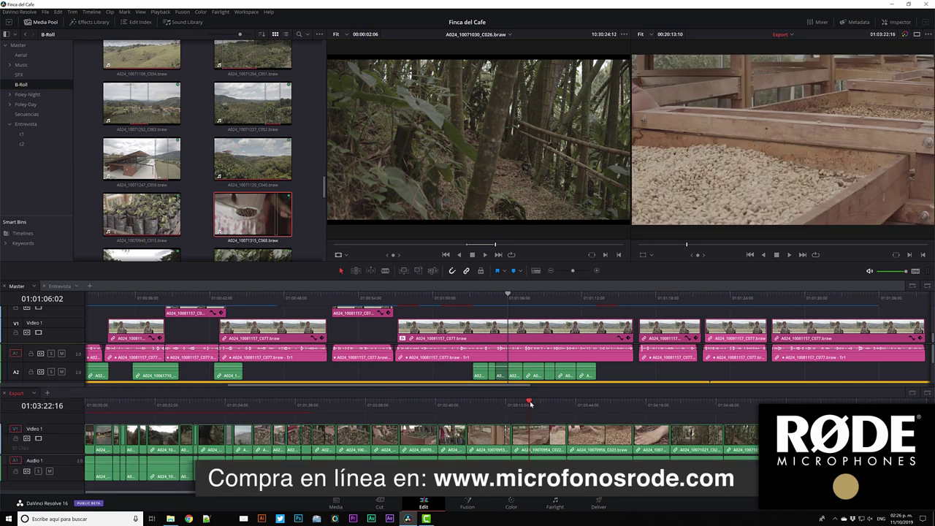
left_click(538, 404)
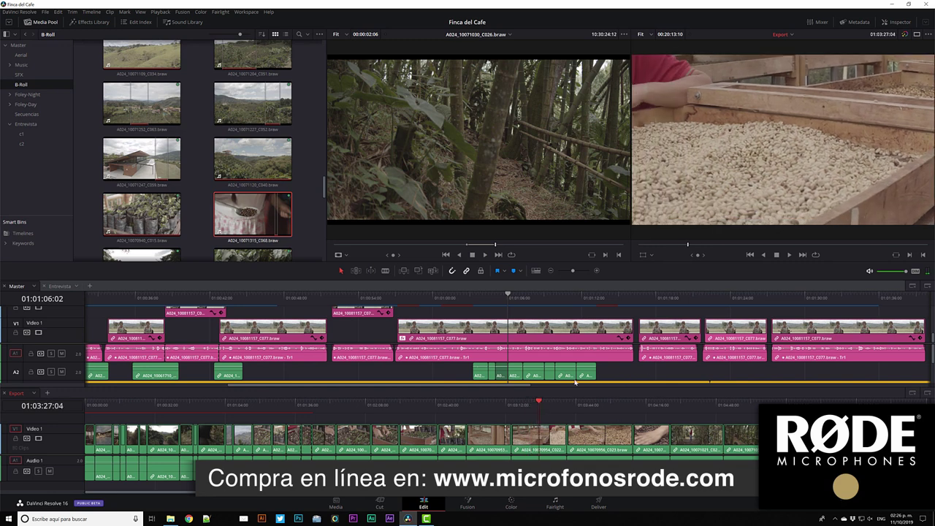
left_click(472, 335)
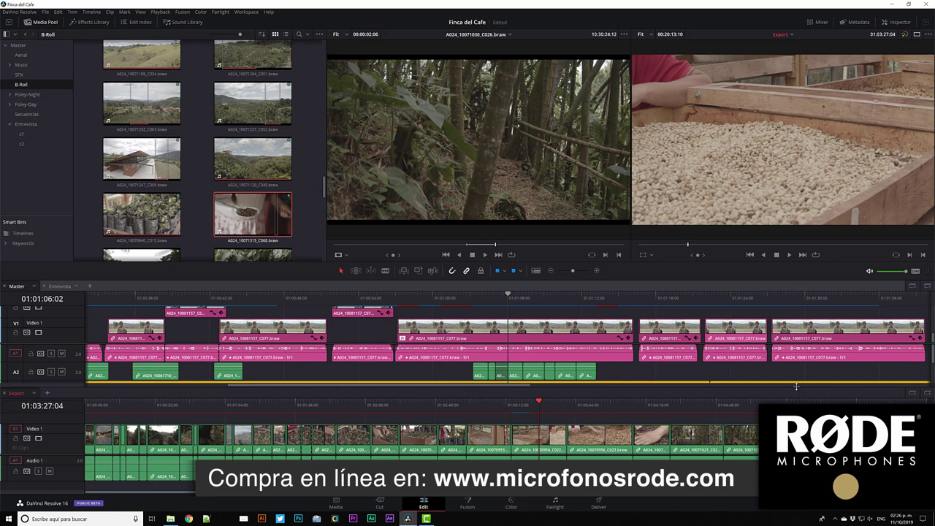
Copy the selected Export clip up into the Master timeline's V1 track.
left_click(695, 316)
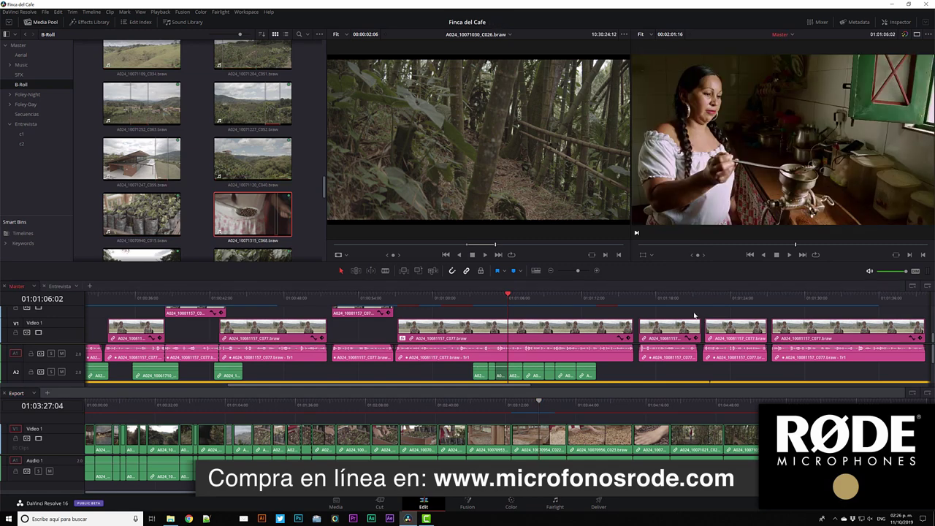
key("ctrl+minus")
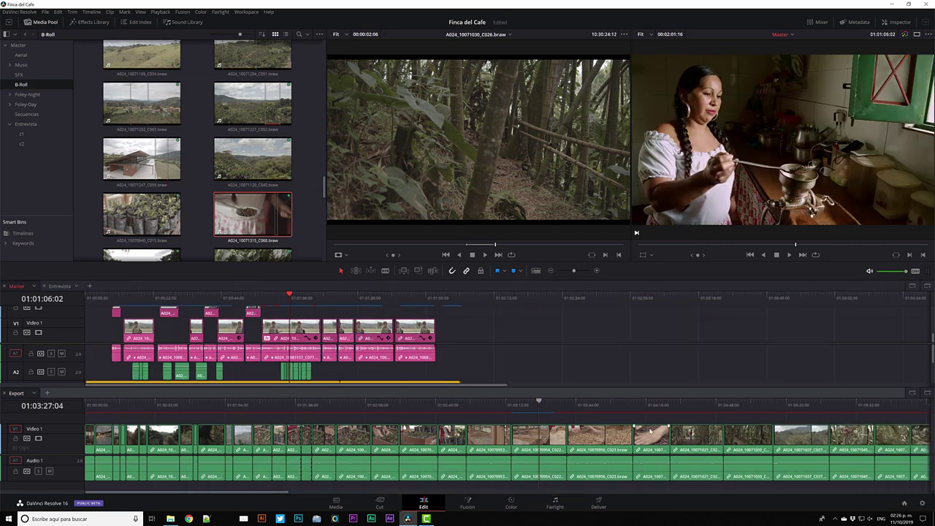
left_click_drag(646, 433, 609, 329)
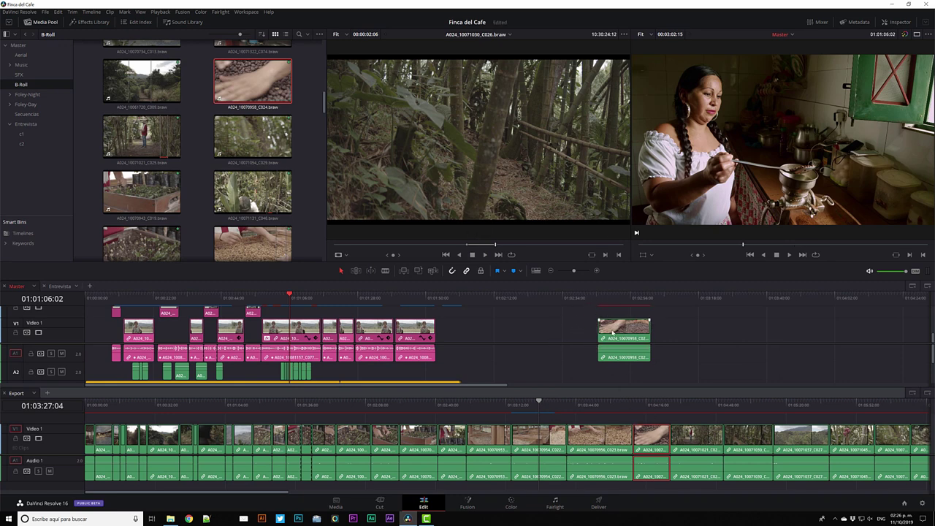
left_click(613, 333)
Delete the copied clip from the Master and close the stacked Export timeline.
left_click(639, 422)
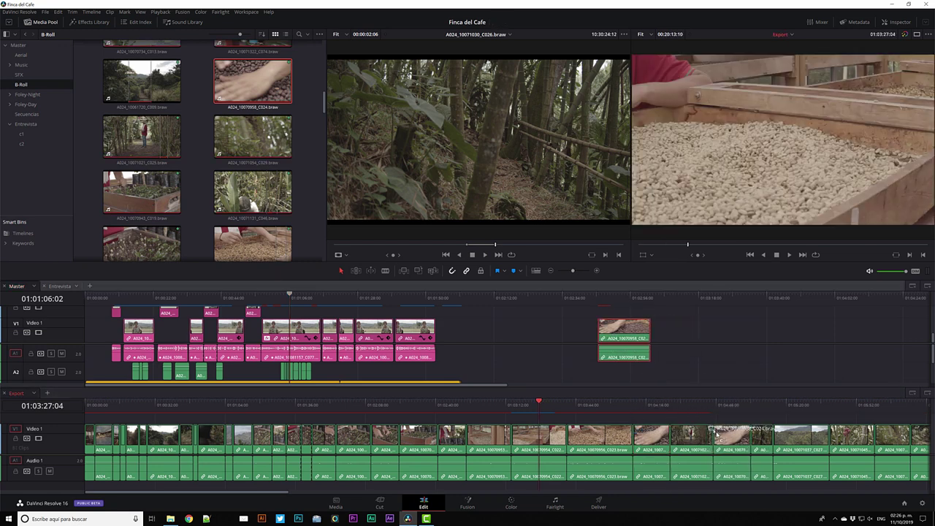
left_click(684, 323)
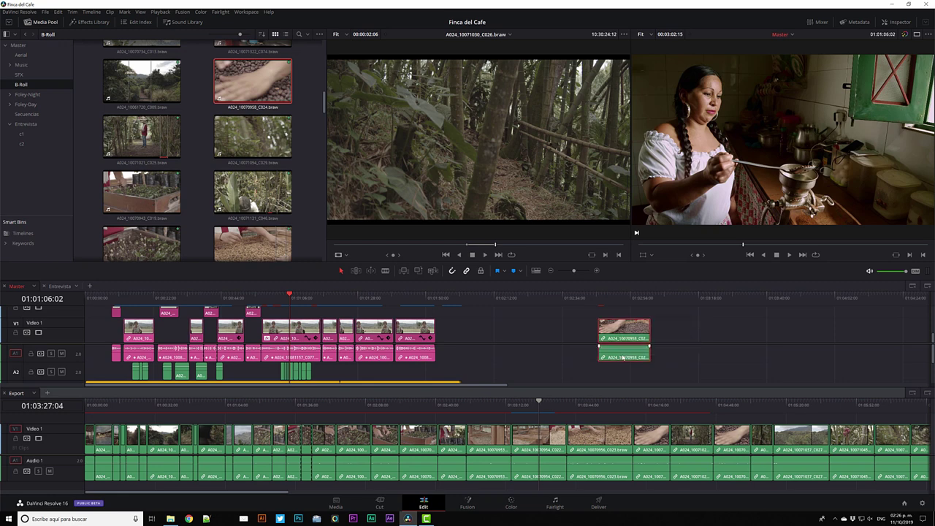
key("Delete")
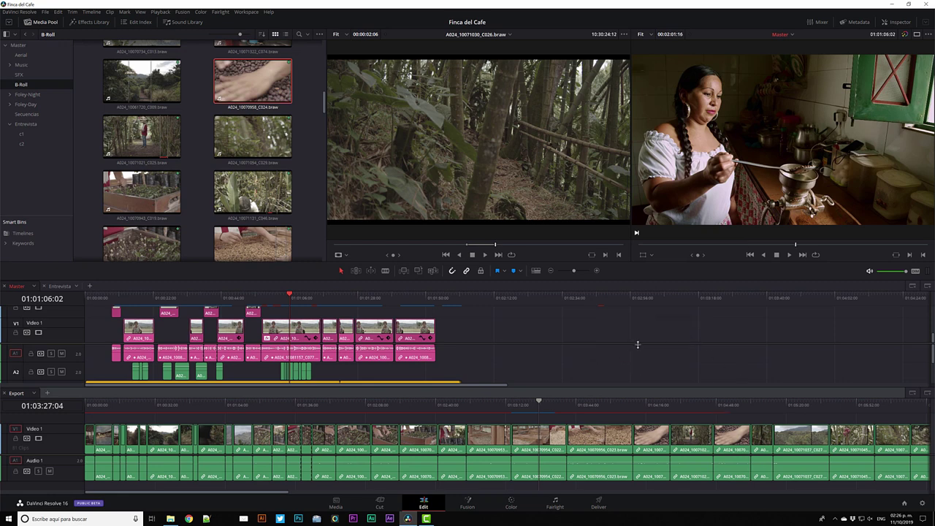
left_click(913, 393)
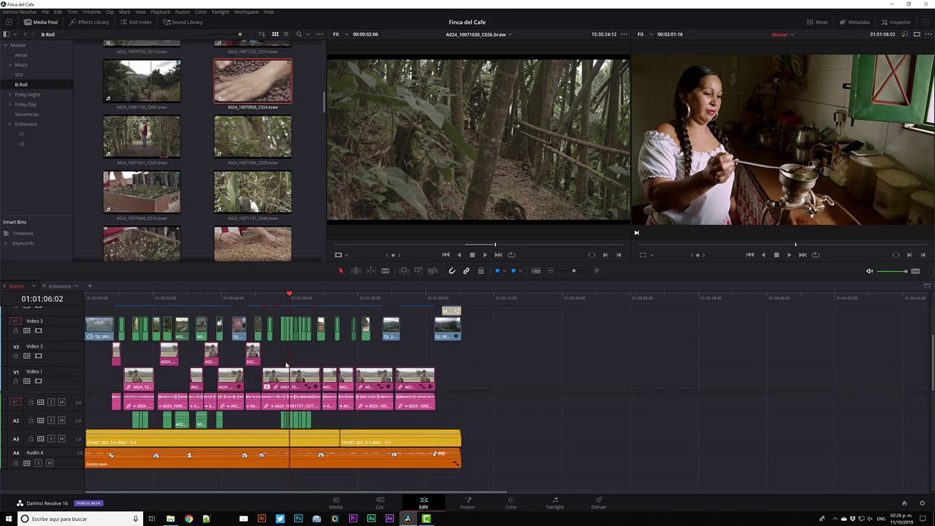
Zoom the Master timeline in twice around the playhead and increase the Video Track Height.
key("ctrl+equal")
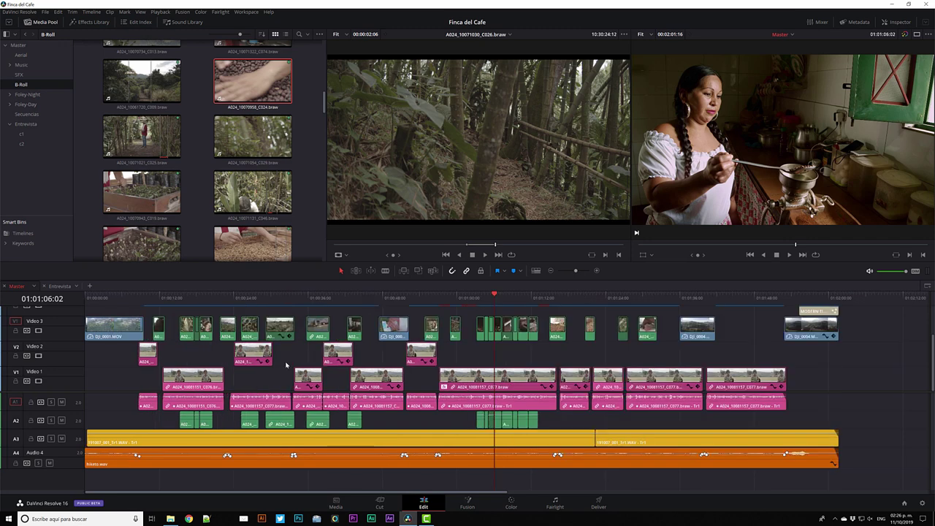
key("ctrl+equal")
key("ctrl+equal")
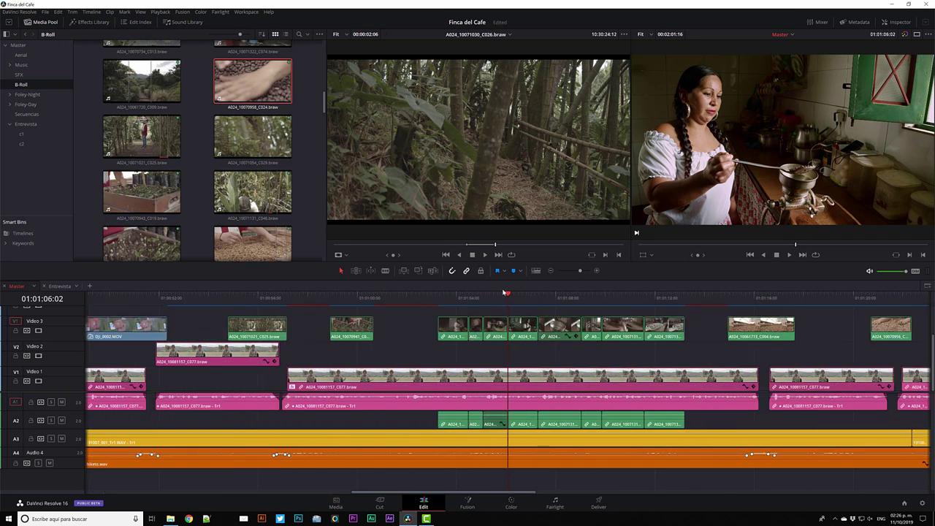
left_click(536, 271)
left_click_drag(530, 382, 545, 379)
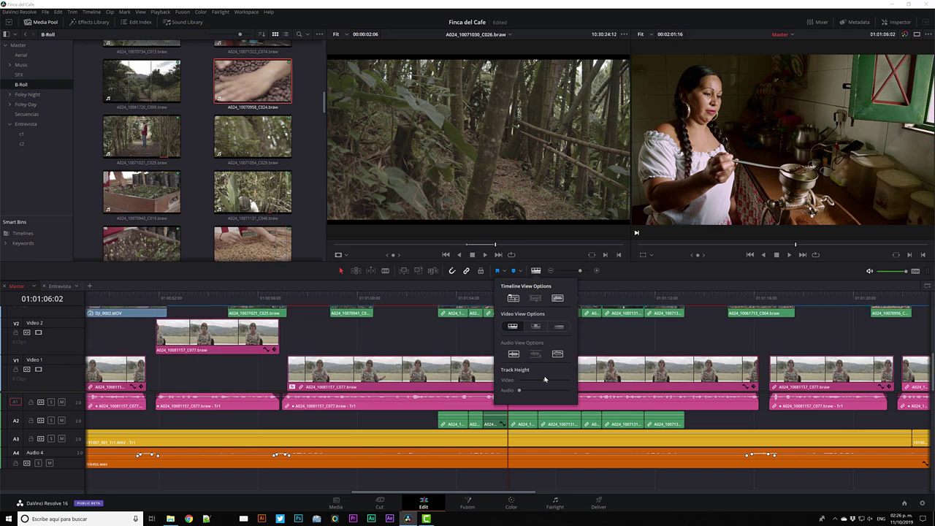
left_click_drag(545, 379, 549, 380)
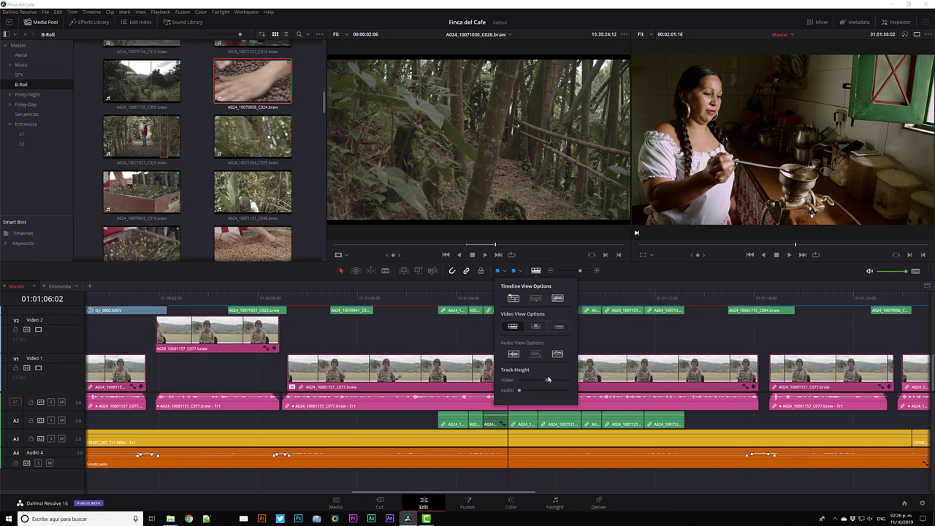
left_click(581, 307)
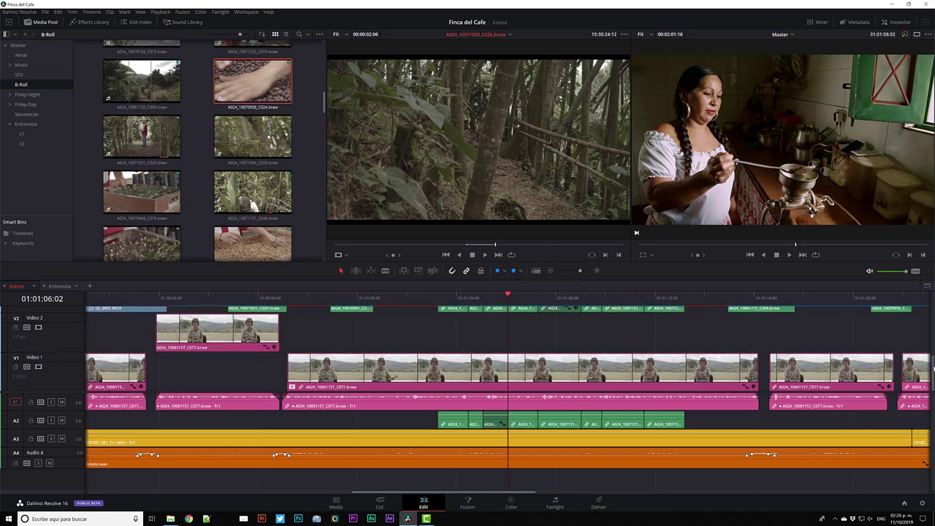
scroll(474, 348, "up", 3)
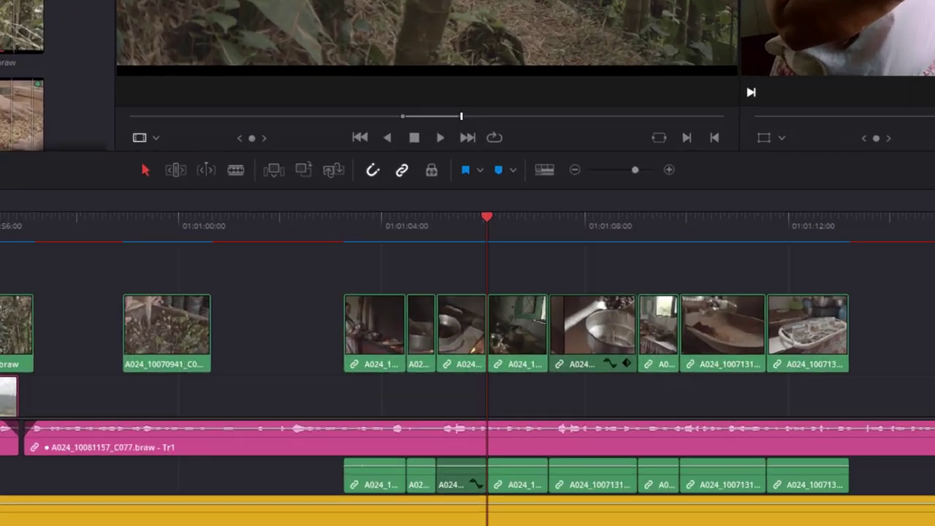
In Trim Edit Mode, slip the footage inside clip C068 while its timeline position stays fixed.
key("ctrl+equal")
key("ctrl+equal")
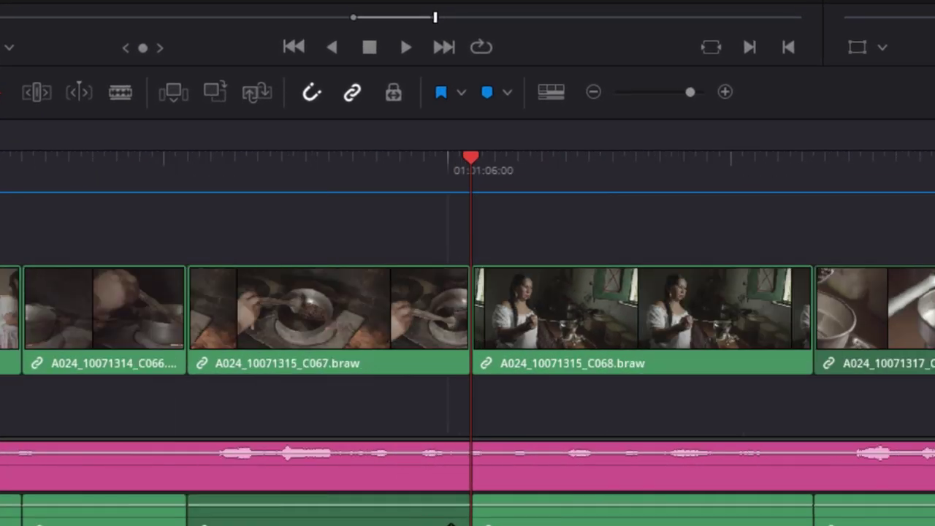
left_click(37, 92)
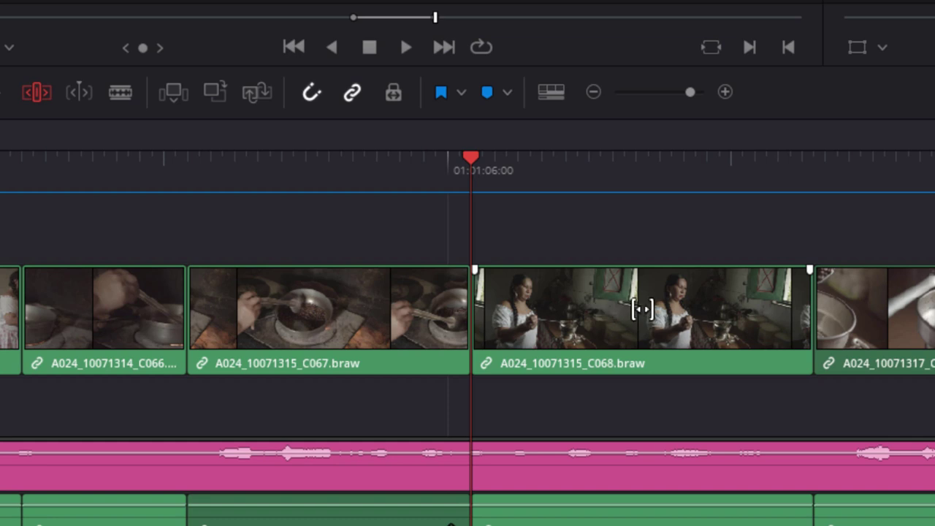
mouse_move(640, 311)
left_mouse_down()
mouse_move(556, 311)
mouse_move(782, 299)
mouse_move(731, 308)
mouse_move(738, 311)
left_mouse_up()
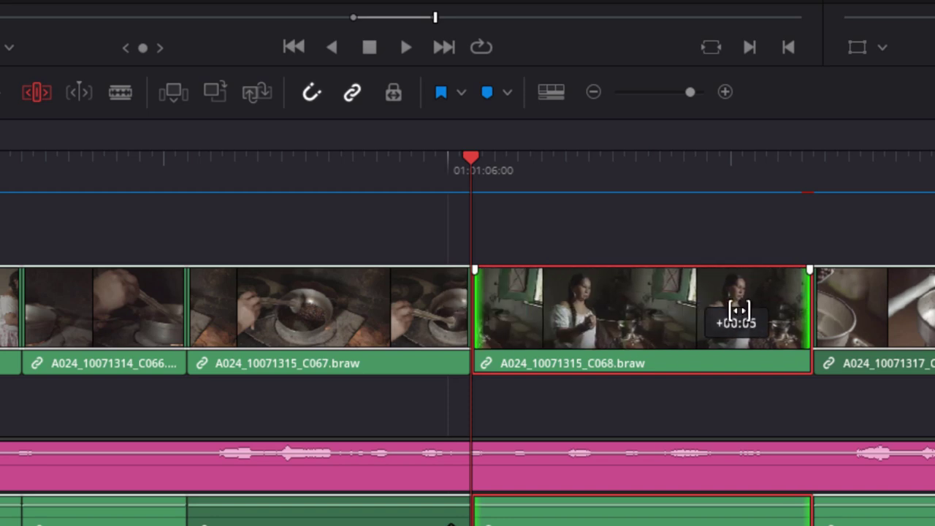
mouse_move(738, 311)
left_mouse_down()
mouse_move(549, 355)
mouse_move(456, 470)
mouse_move(373, 475)
mouse_move(391, 472)
left_mouse_up()
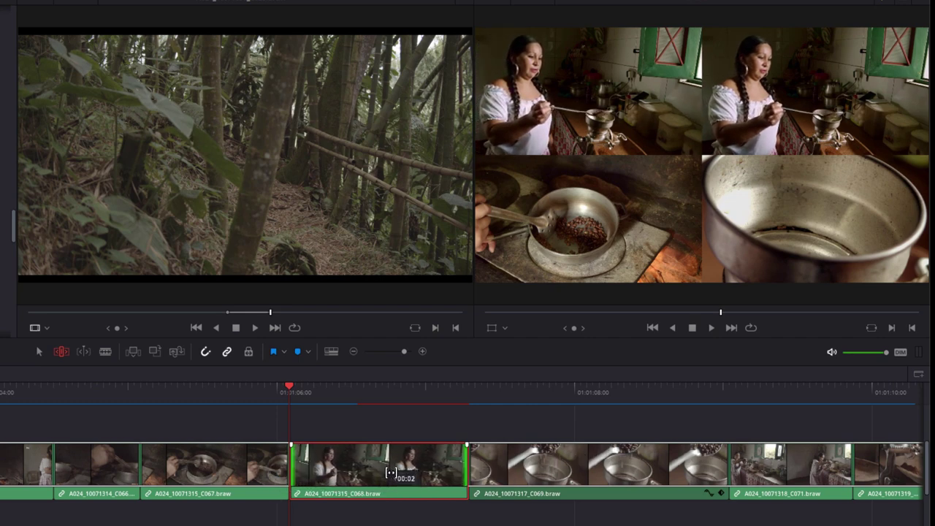
Finish slipping C068 by two frames, then slide it between C067 and C069.
mouse_move(391, 473)
left_mouse_down()
mouse_move(337, 468)
mouse_move(368, 465)
left_mouse_up()
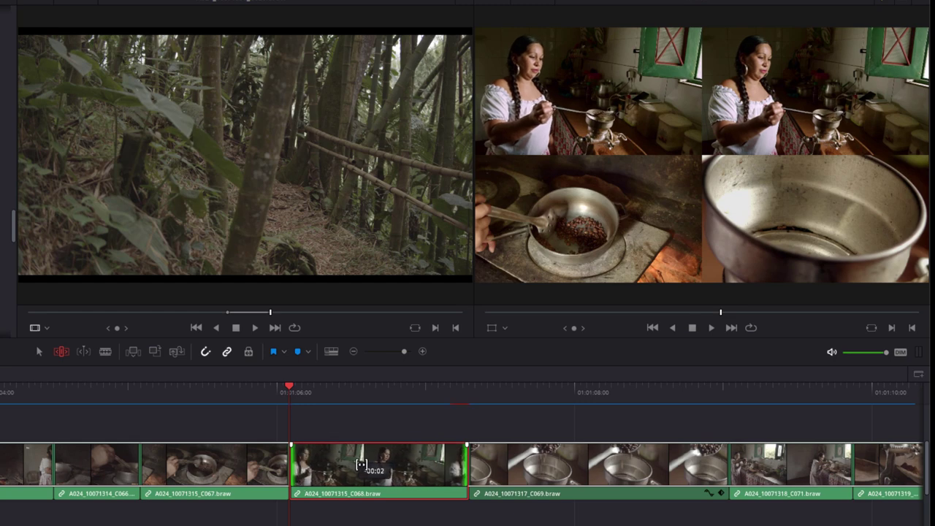
left_click_drag(368, 465, 361, 464)
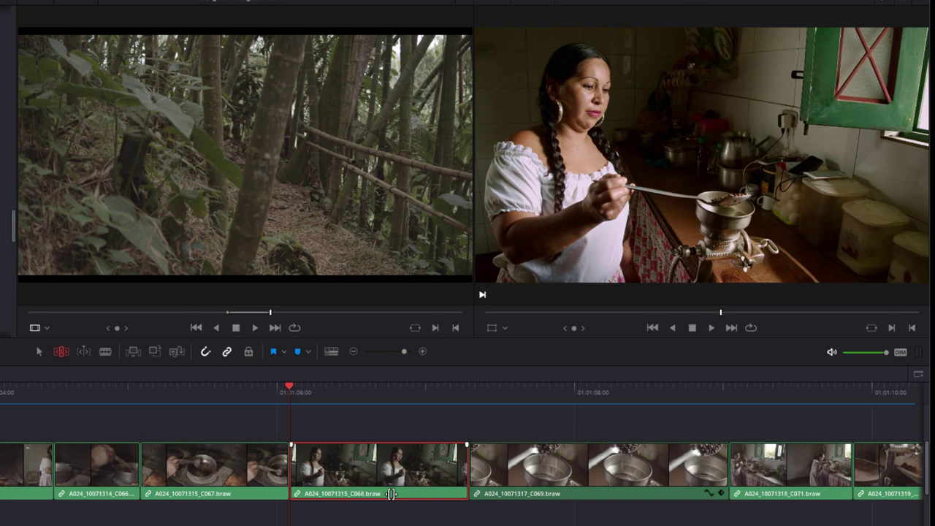
mouse_move(391, 494)
left_mouse_down()
mouse_move(333, 494)
mouse_move(480, 495)
mouse_move(331, 493)
mouse_move(456, 493)
mouse_move(368, 491)
mouse_move(449, 491)
mouse_move(374, 488)
mouse_move(428, 486)
mouse_move(400, 484)
left_mouse_up()
scroll(408, 484, "down", 3)
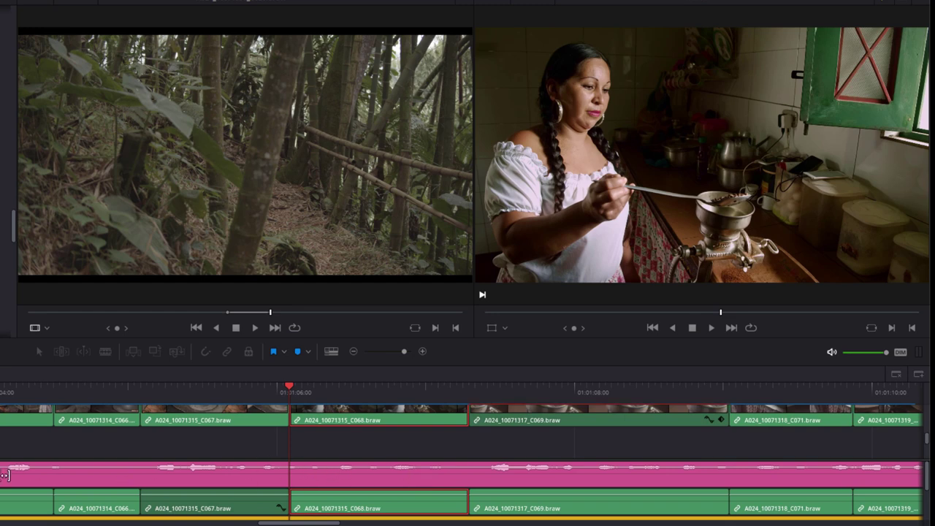
Trim the start edit point of C068 on Video 3 and test the C068/C069 cut.
scroll(928, 442, "up", 3)
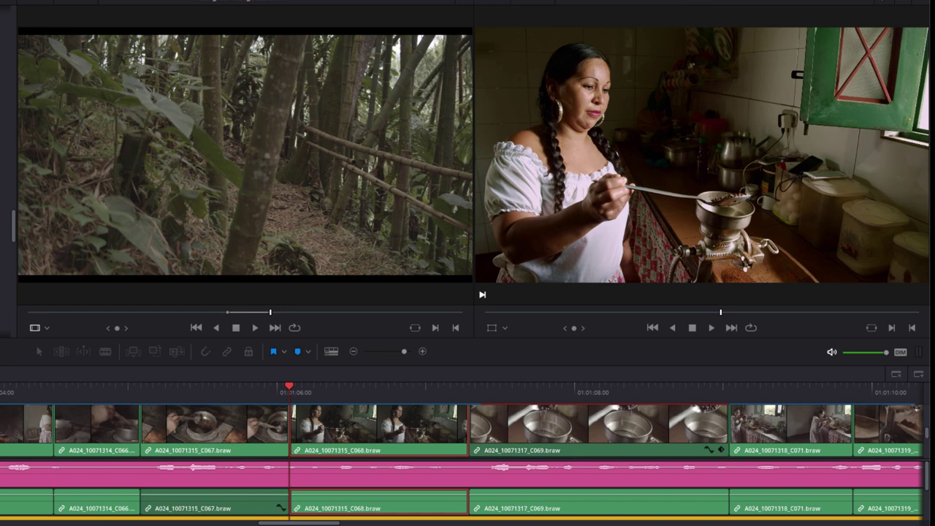
scroll(145, 468, "up", 2)
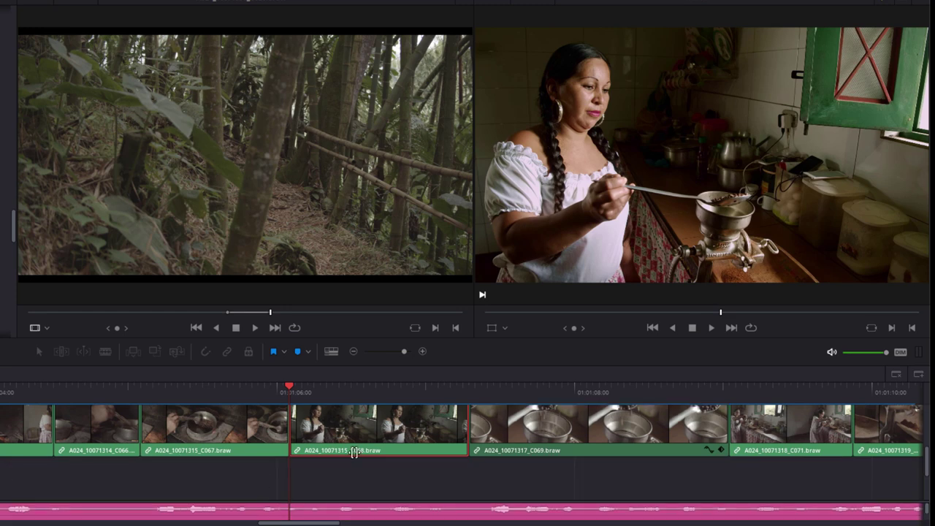
scroll(354, 452, "up", 2)
scroll(354, 453, "down", 1)
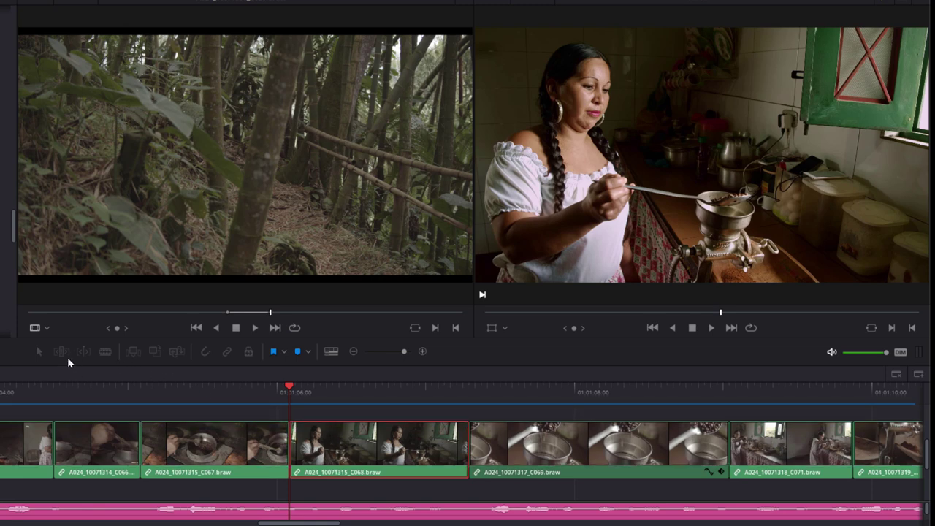
left_click_drag(293, 439, 318, 443)
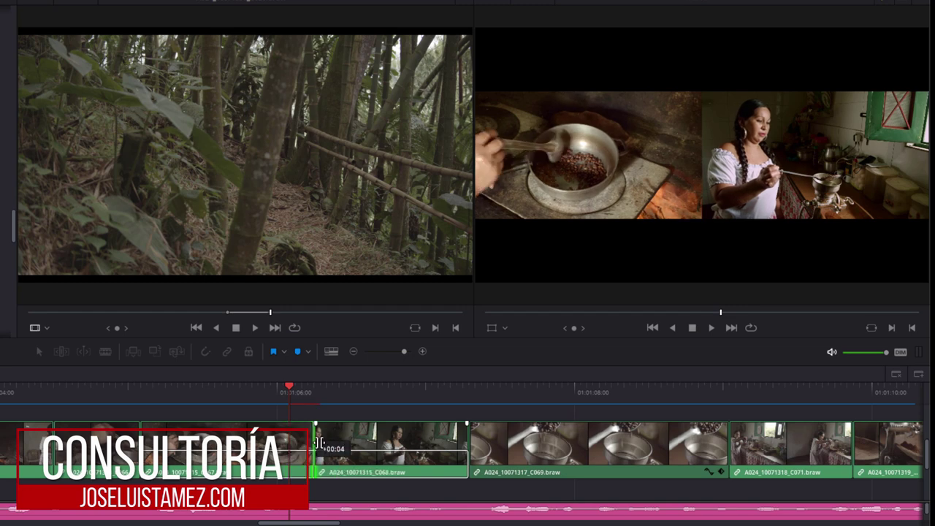
left_click_drag(318, 443, 295, 442)
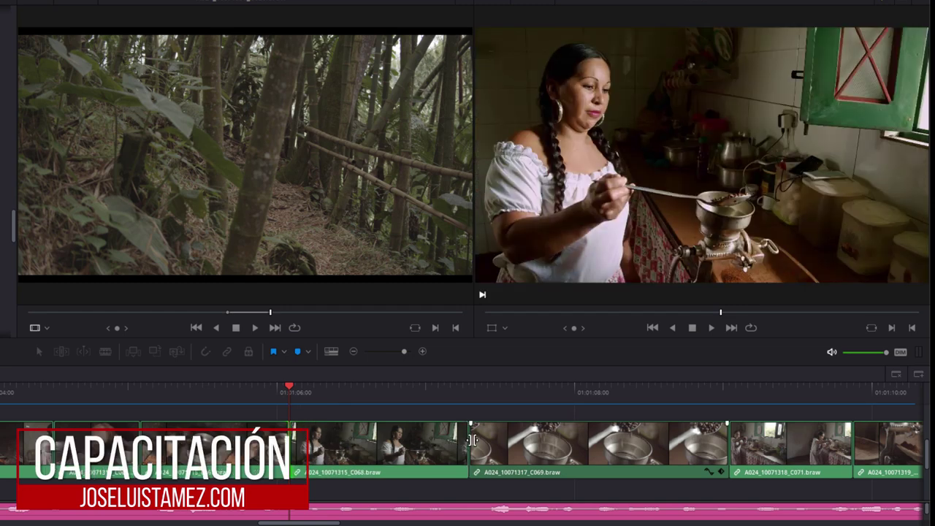
left_click_drag(472, 440, 462, 442)
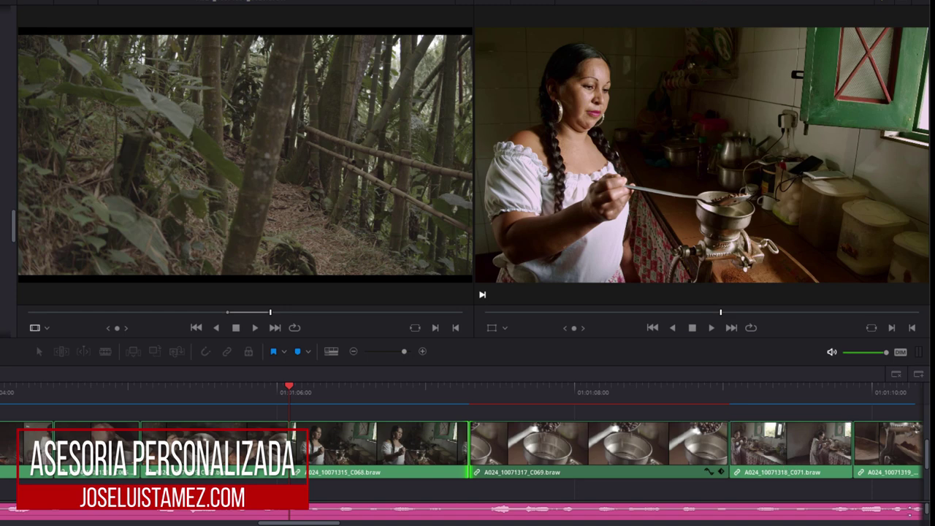
scroll(336, 438, "up", 2)
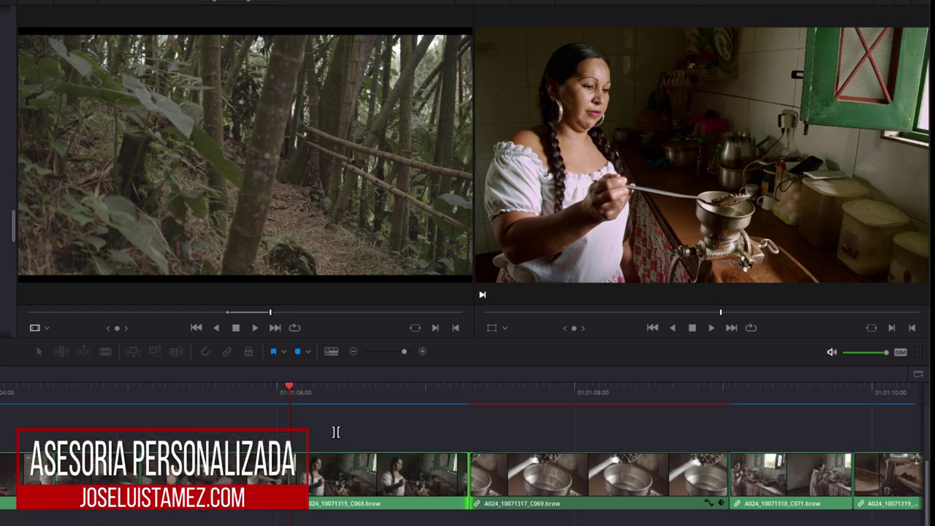
left_click(338, 386)
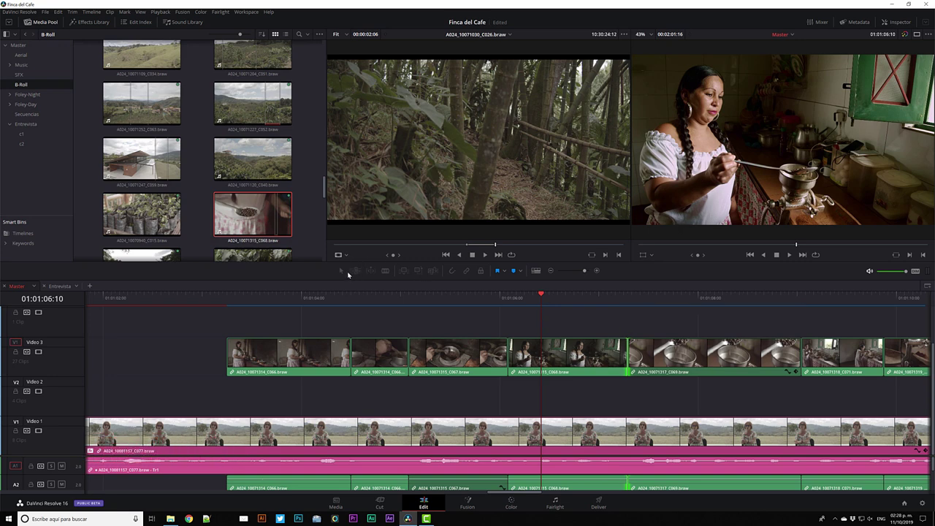
Select clip C068 on Video 3 and show its video properties in the Inspector.
key("Up")
left_click(526, 347)
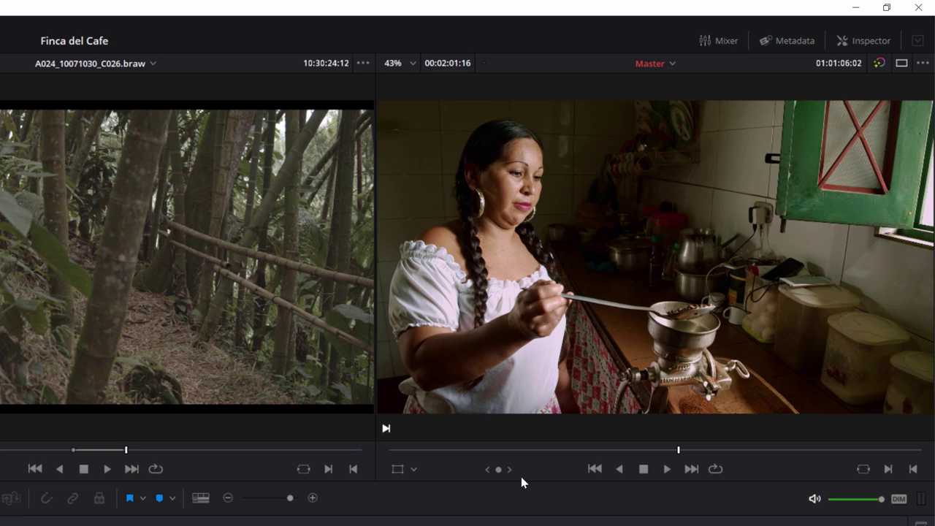
left_click(853, 40)
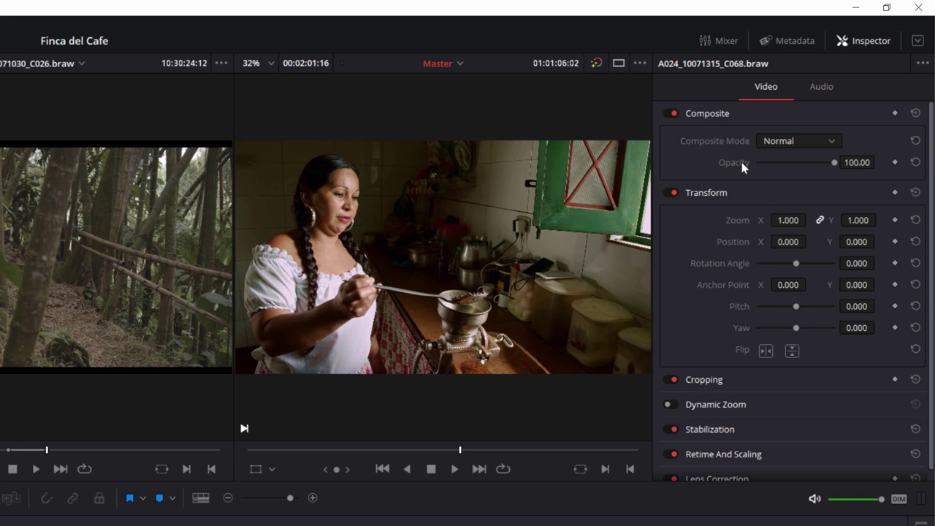
left_click(804, 142)
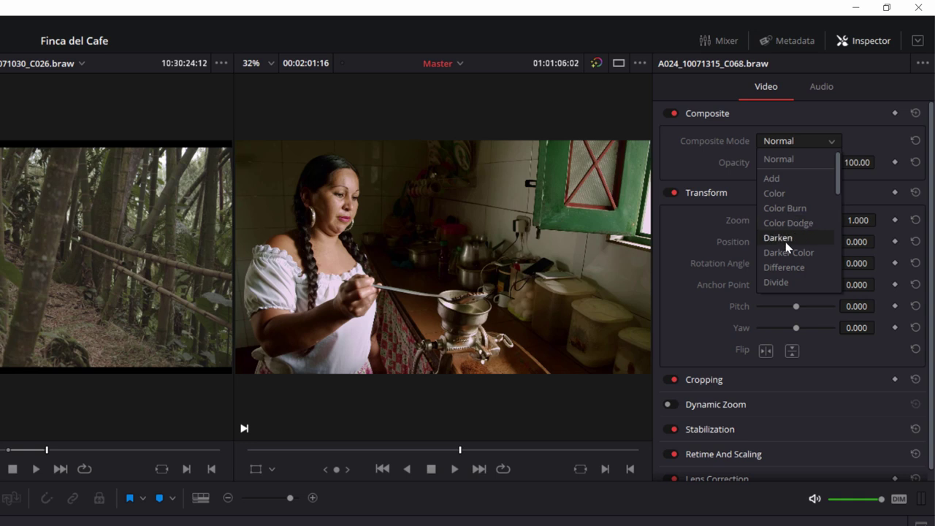
Keep Normal composite mode and nudge C068's Position X to -9.000.
left_click(731, 157)
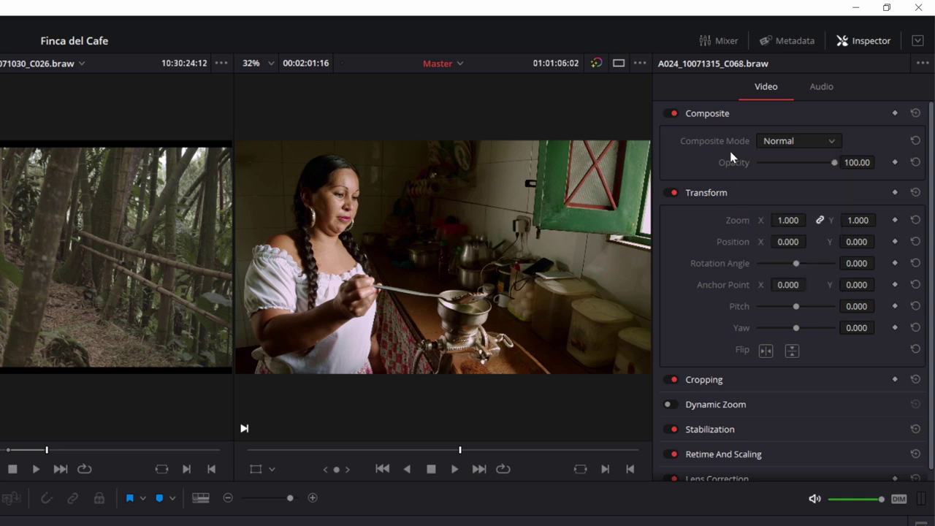
mouse_move(788, 221)
left_mouse_down()
mouse_move(818, 221)
mouse_move(783, 220)
left_mouse_up()
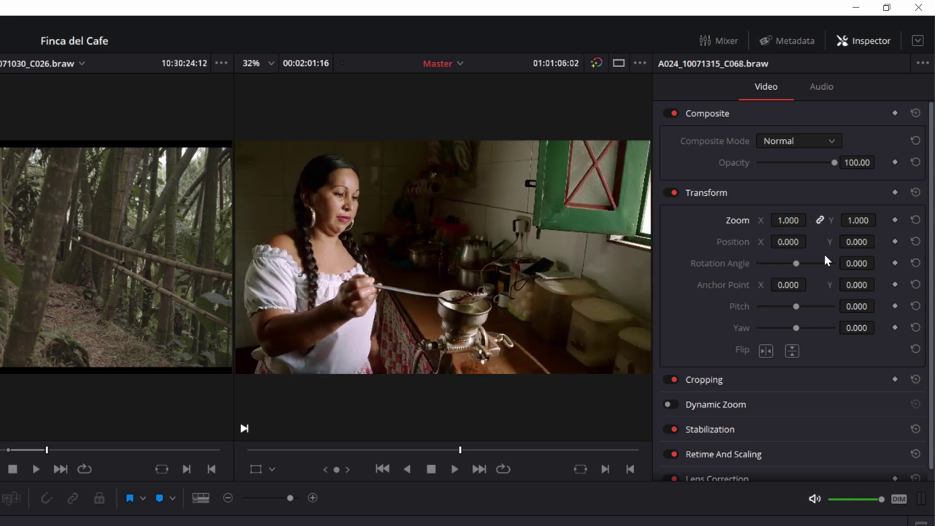
mouse_move(789, 241)
left_mouse_down()
mouse_move(808, 241)
mouse_move(783, 241)
left_mouse_up()
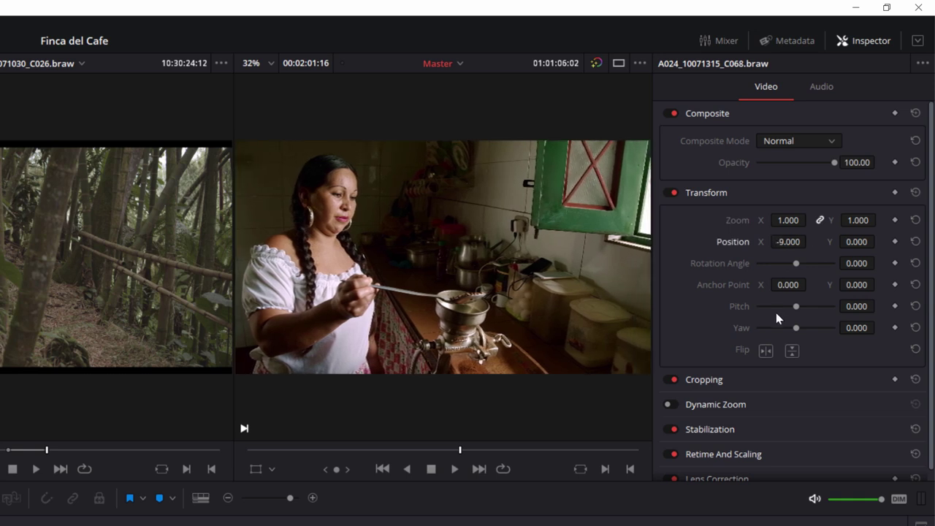
Expand the Cropping and Stabilization sections, toggling Dynamic Zoom on and back off.
left_click(706, 384)
scroll(705, 383, "down", 3)
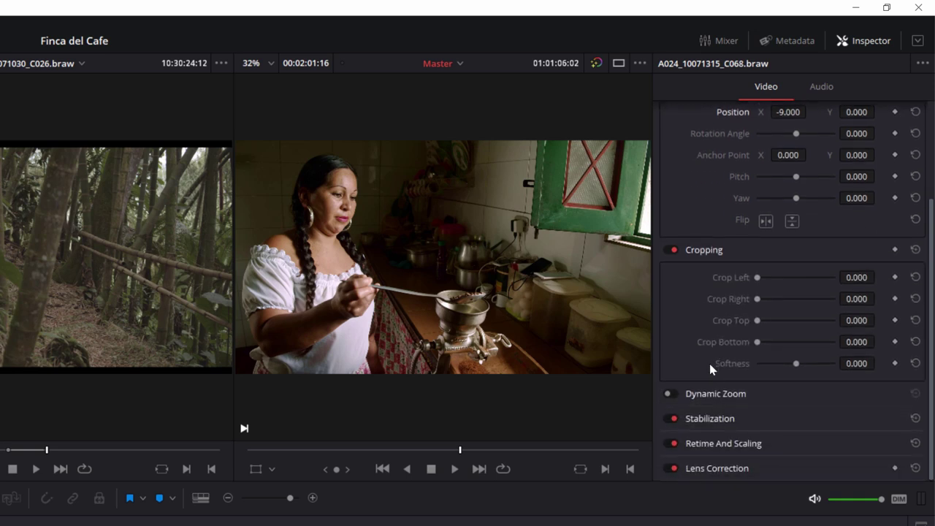
left_click(667, 393)
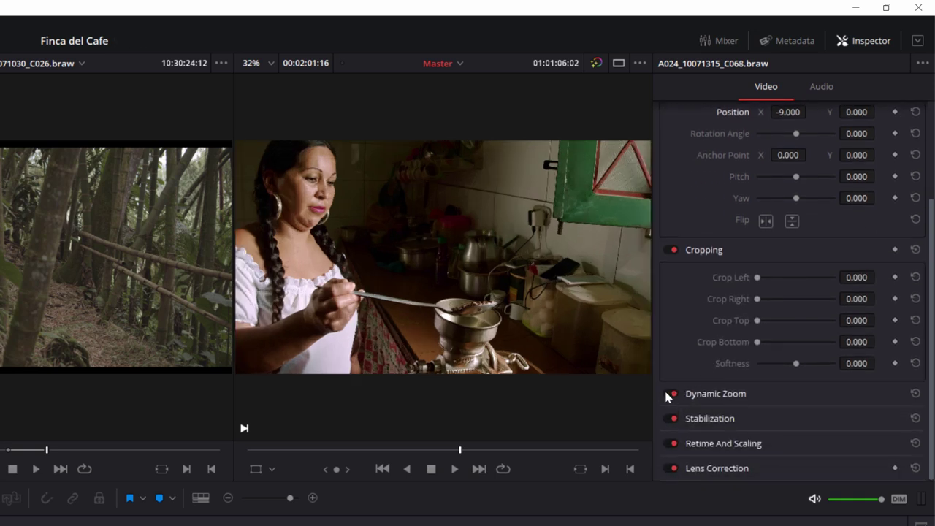
left_click(673, 393)
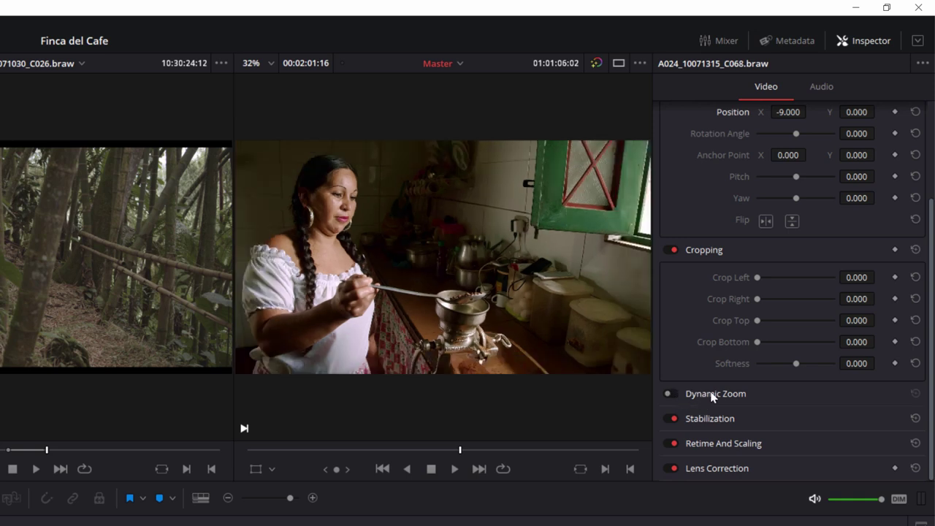
left_click(707, 421)
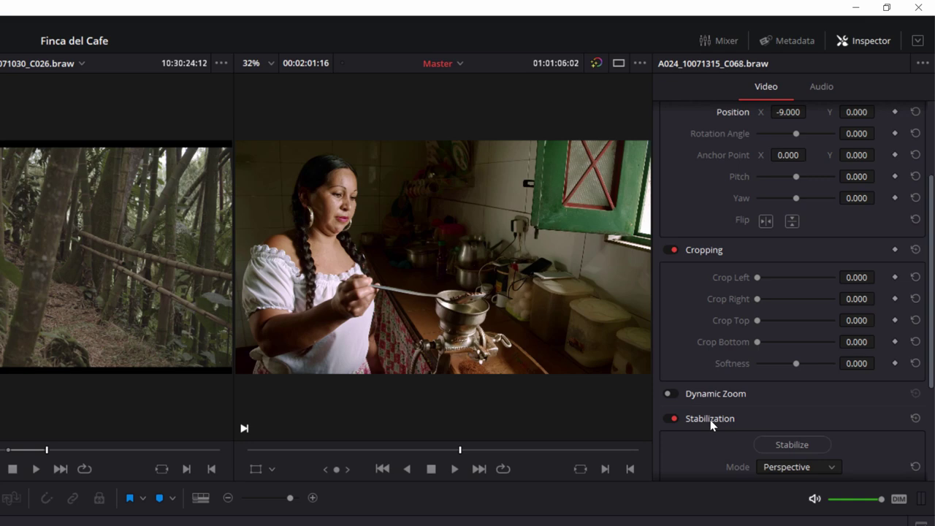
Stabilize clip C068 using Perspective mode.
scroll(723, 402, "down", 2)
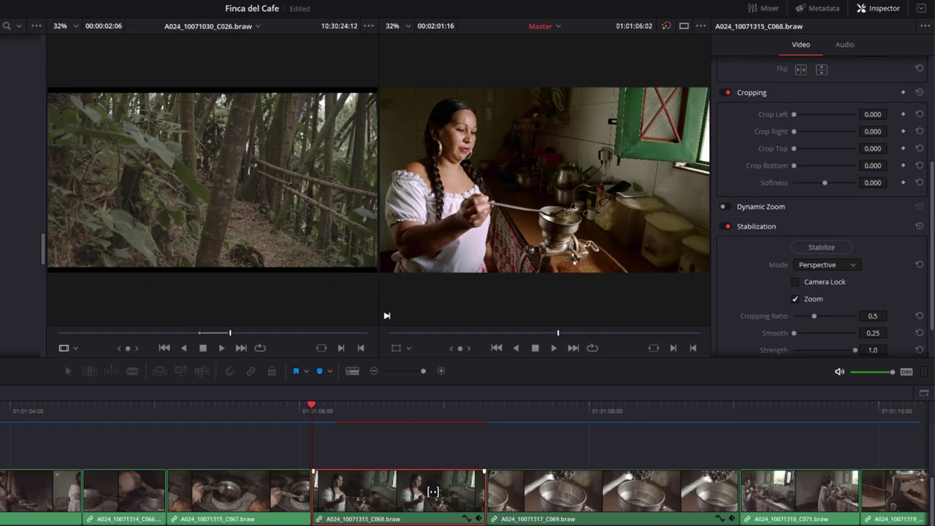
left_click(828, 249)
left_click(839, 266)
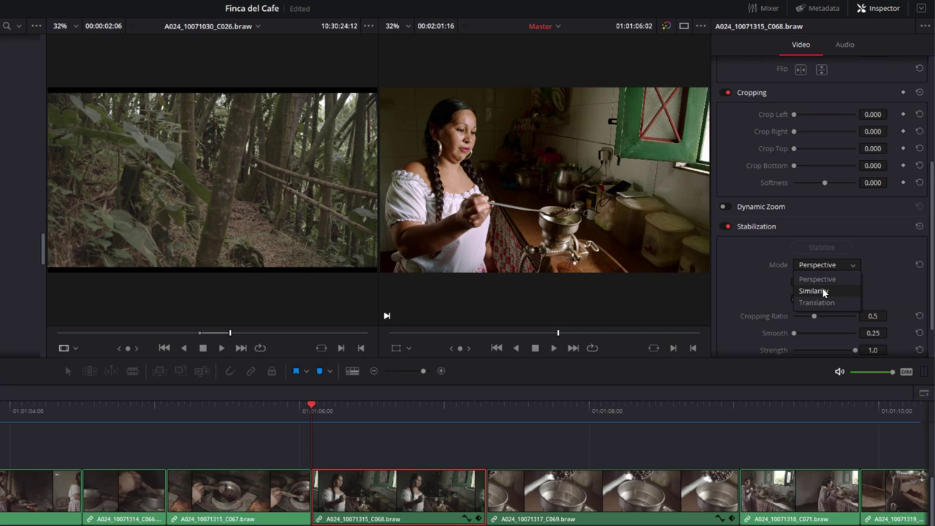
left_click(818, 279)
Collapse Stabilization, Retime And Scaling and Cropping, return the Inspector to the top, and select the next clip.
scroll(781, 281, "down", 2)
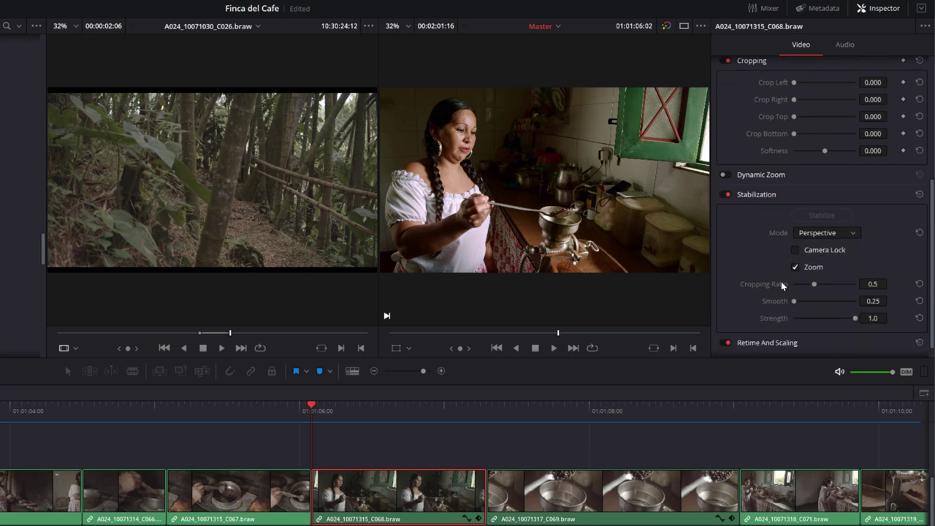
left_click(799, 190)
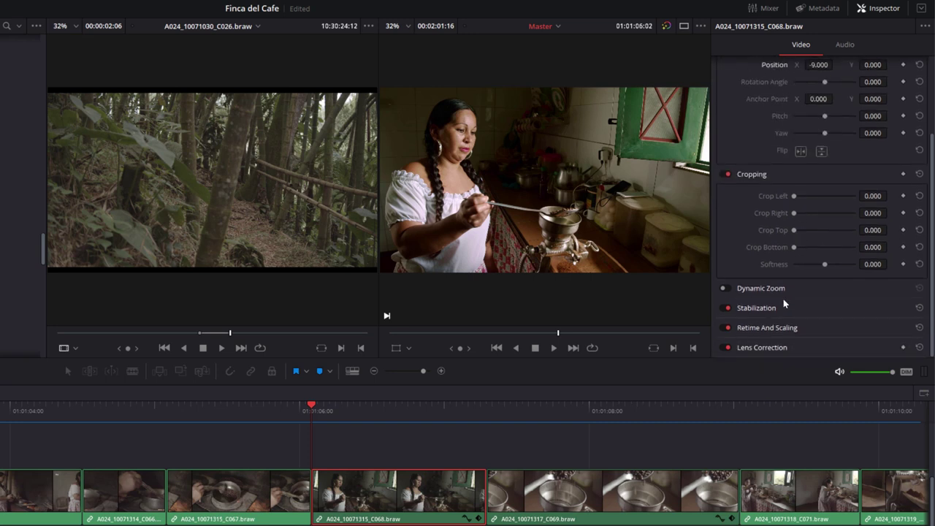
left_click(822, 326)
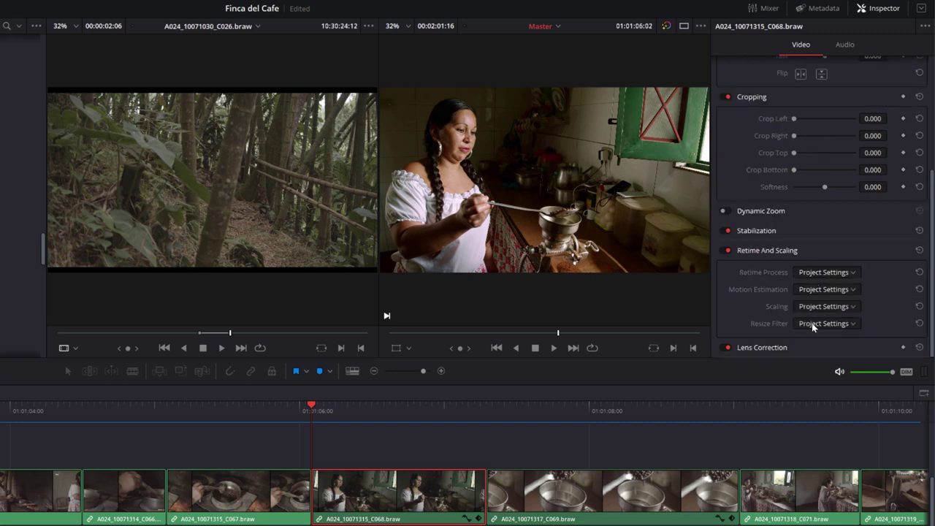
left_click(802, 346)
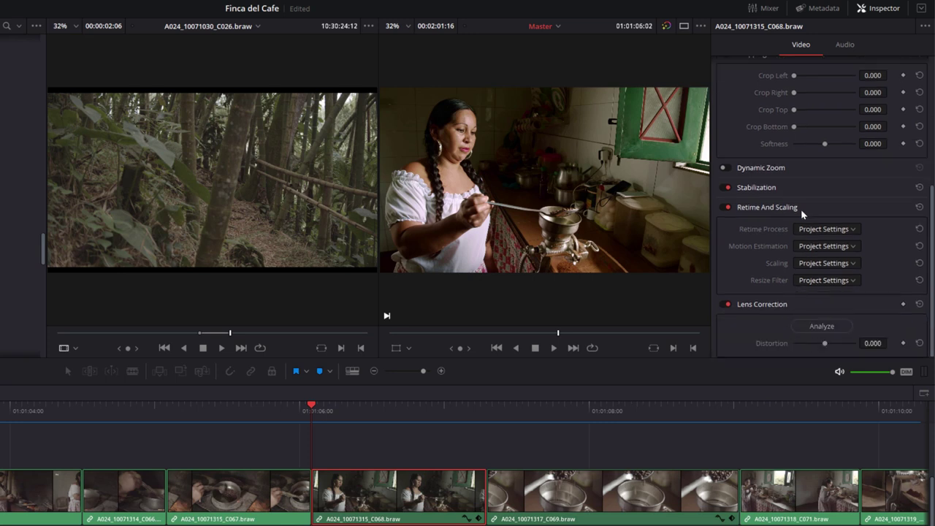
left_click(802, 208)
scroll(801, 248, "up", 3)
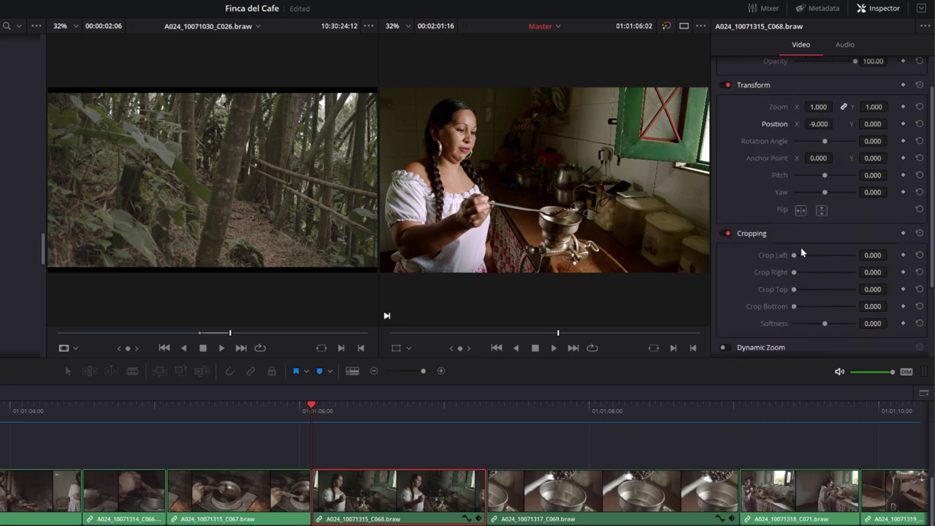
left_click(798, 236)
scroll(799, 244, "up", 2)
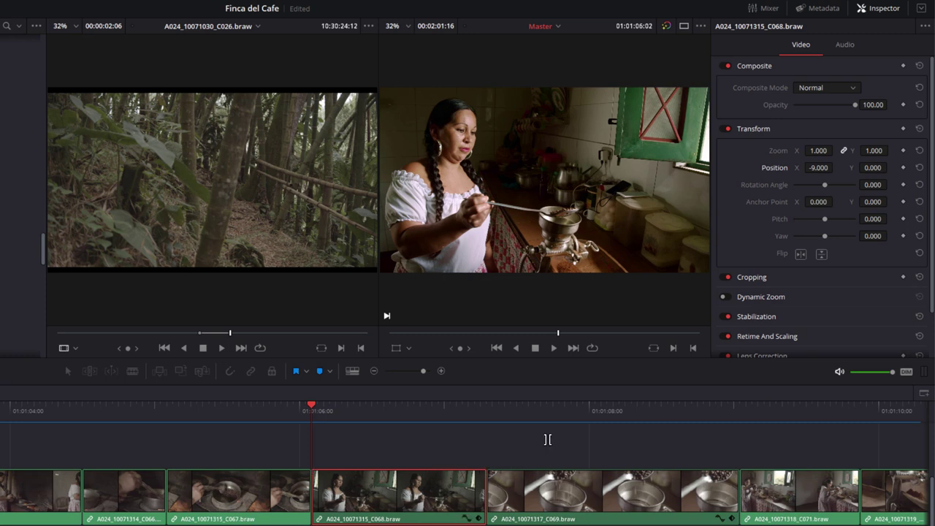
left_click(556, 514)
Keyframe clip C071's Zoom from 1.000 up to 1.420 and preview the push-in.
left_click(798, 484)
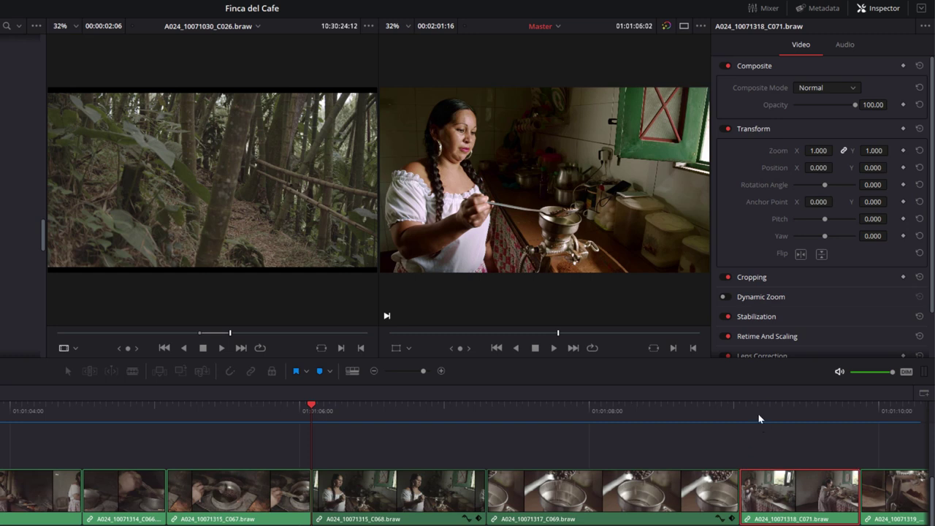
left_click(758, 413)
left_click_drag(758, 407, 757, 407)
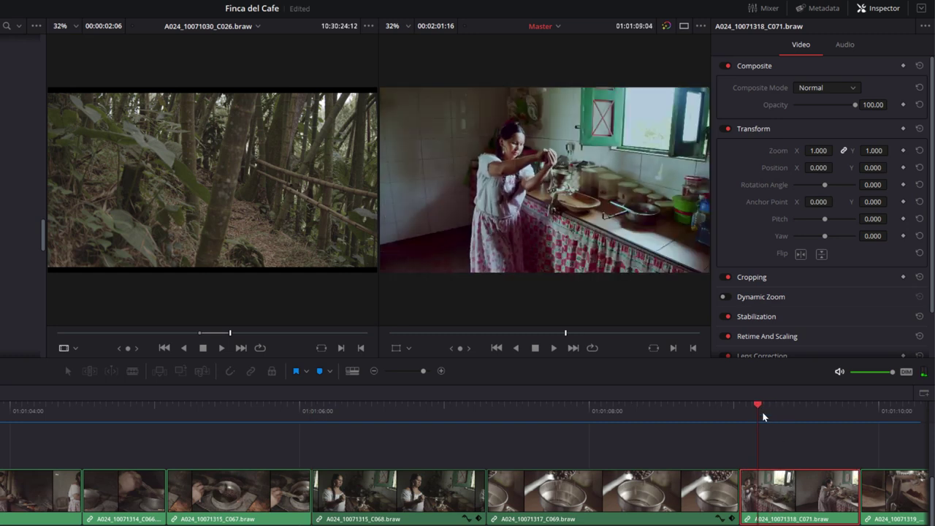
key("Left")
key("Left")
key("Left")
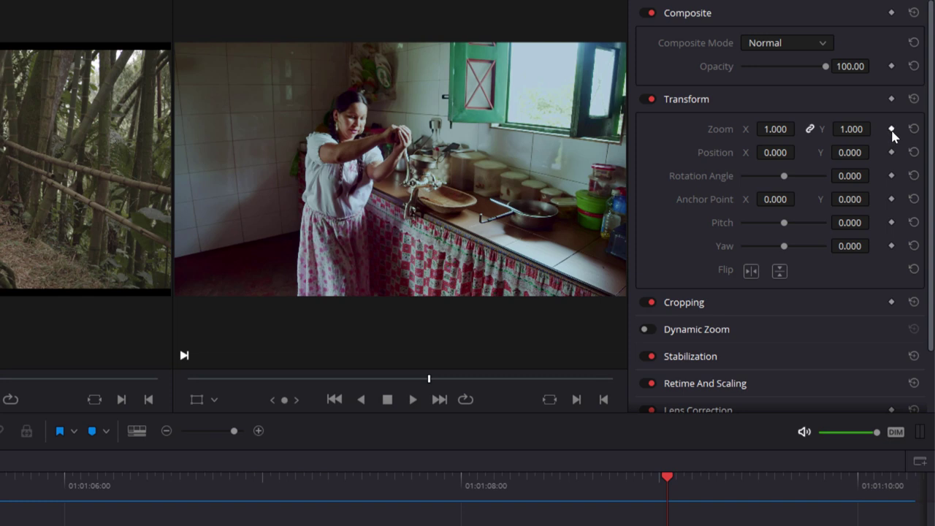
left_click(892, 129)
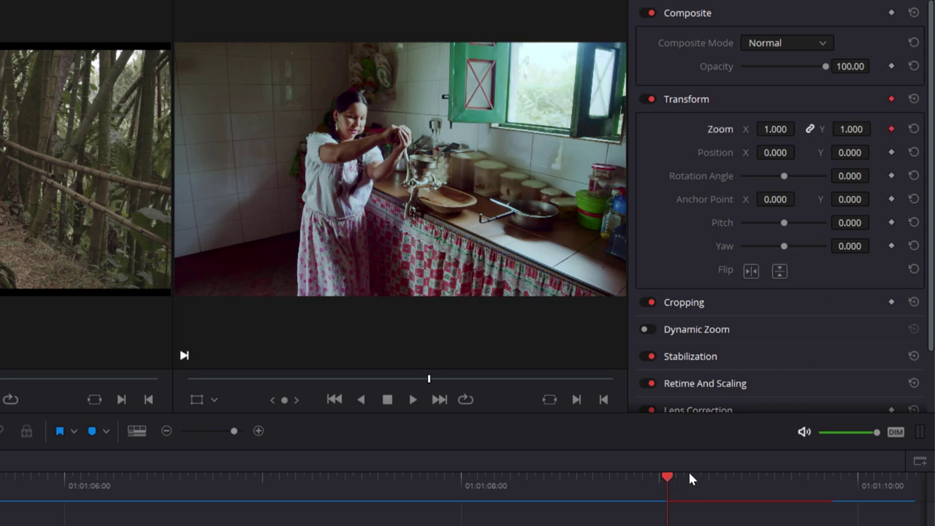
left_click_drag(685, 479, 791, 478)
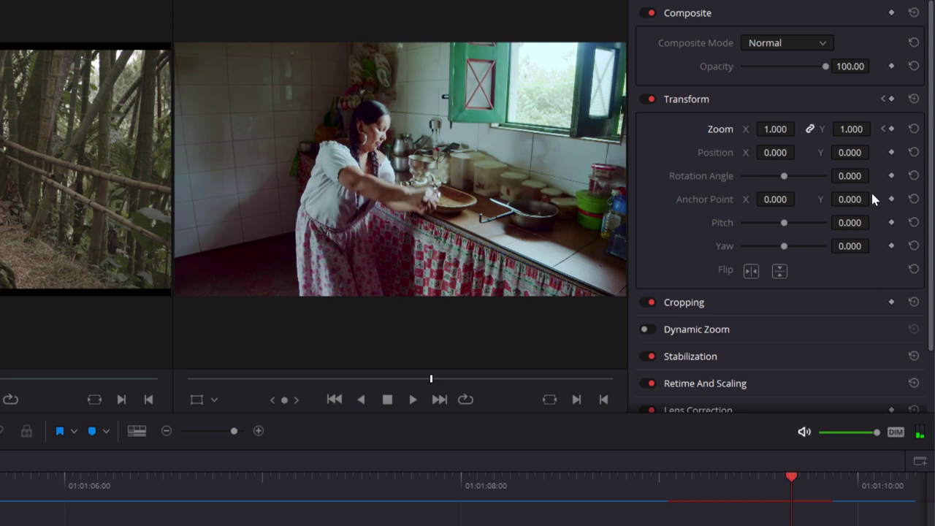
left_click_drag(777, 130, 800, 128)
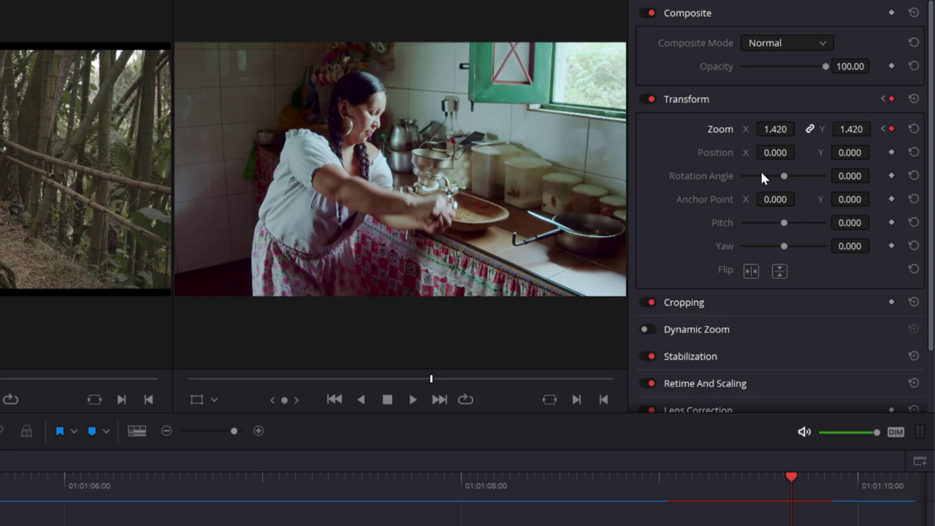
mouse_move(792, 479)
left_mouse_down()
mouse_move(667, 483)
mouse_move(786, 479)
left_mouse_up()
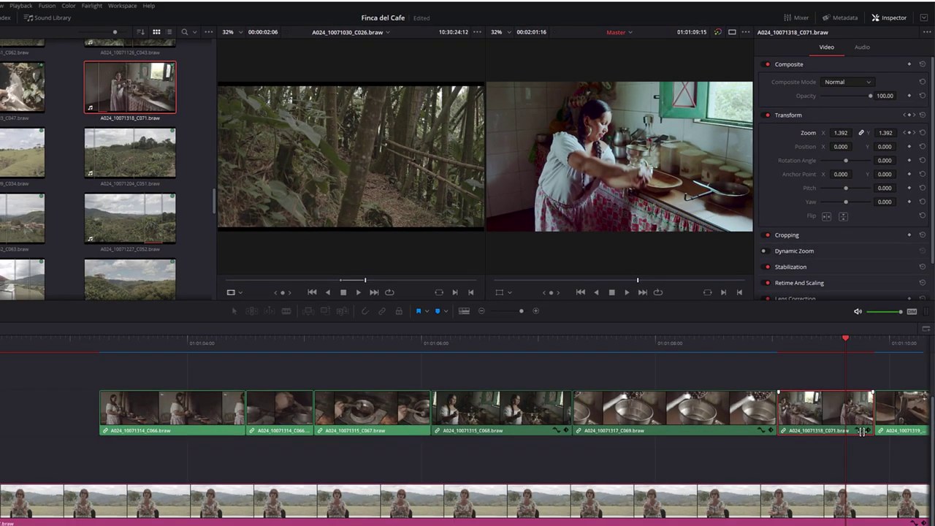
Open C071's zoom keyframe curve and set the first keyframe to 1.00.
left_click(860, 431)
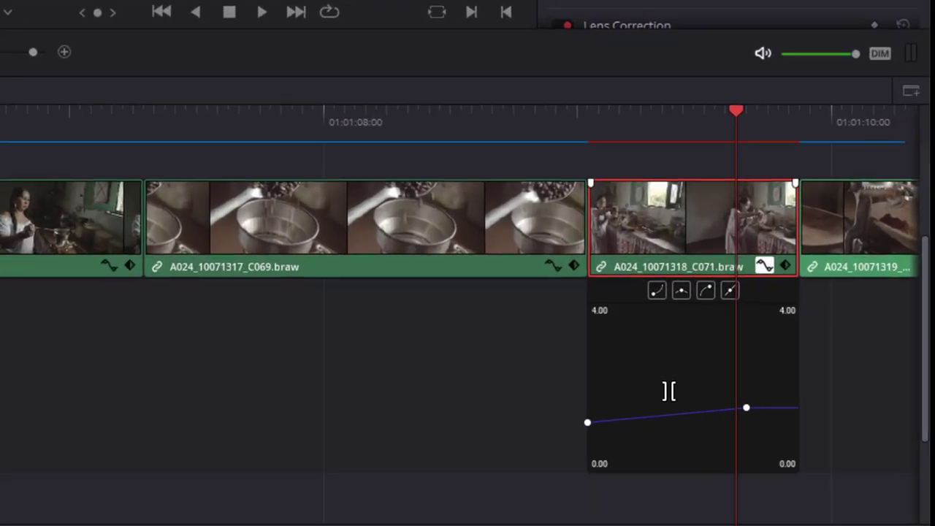
left_click_drag(588, 420, 589, 423)
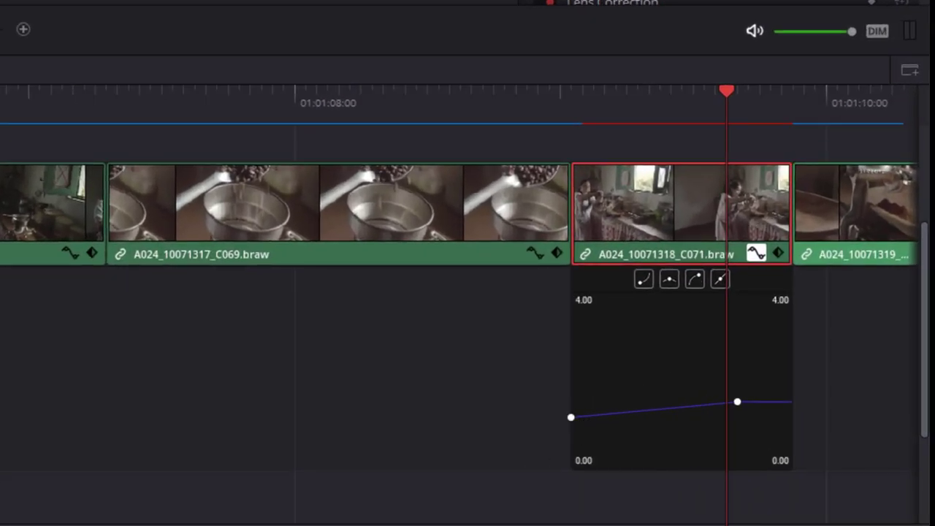
scroll(321, 380, "right", 2)
scroll(322, 380, "right", 3)
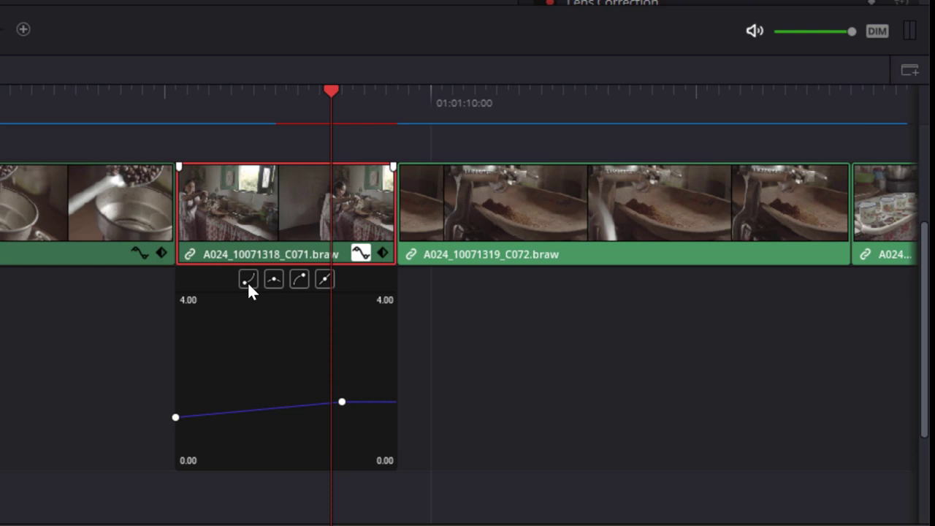
Ease out of the first zoom keyframe, close the curve editor, and load interview clip C077 into the source viewer.
mouse_move(179, 418)
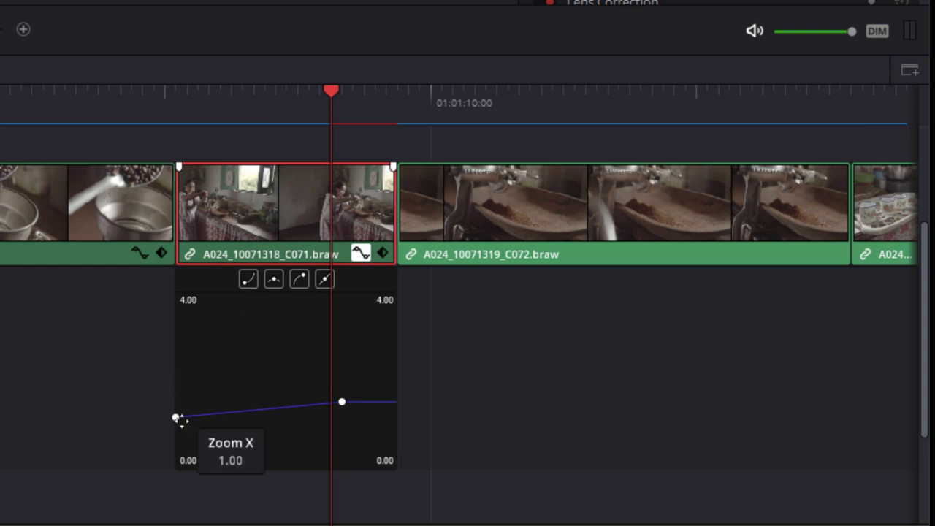
left_click(175, 417)
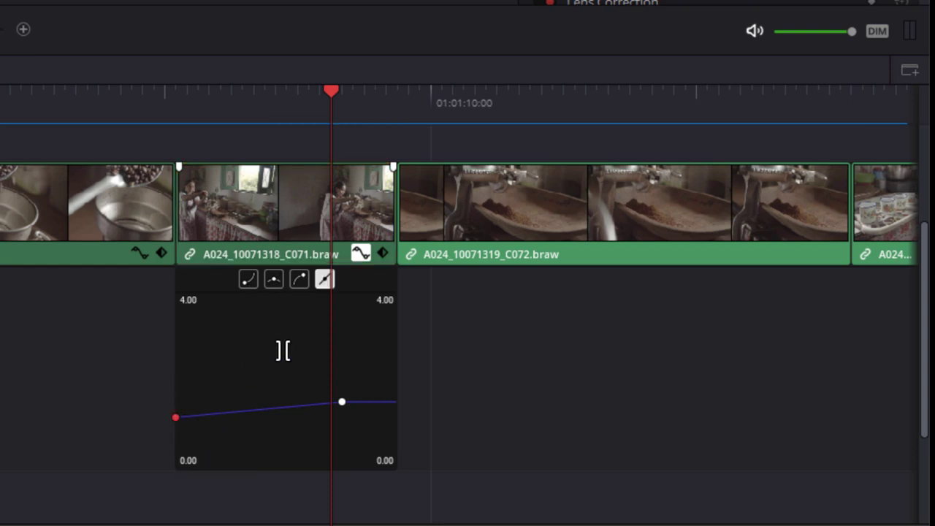
left_click(249, 280)
left_click(250, 279)
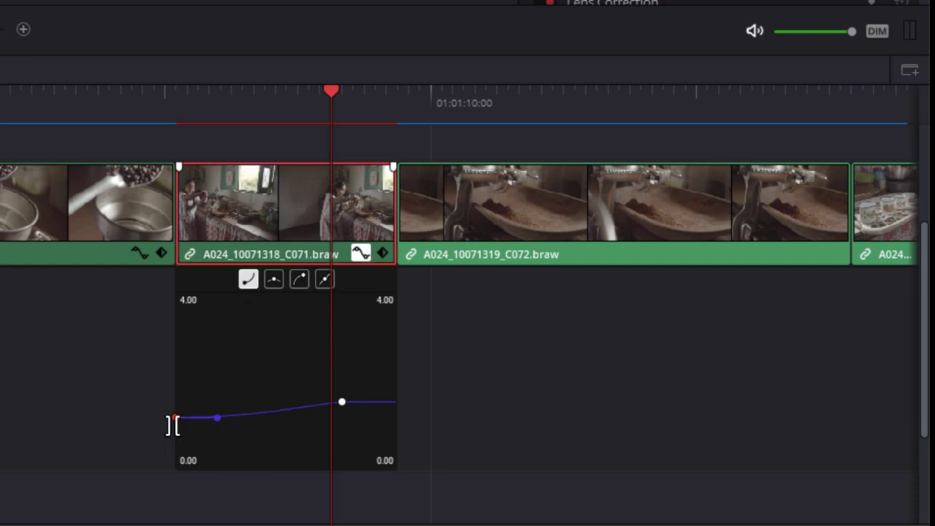
left_click(175, 418)
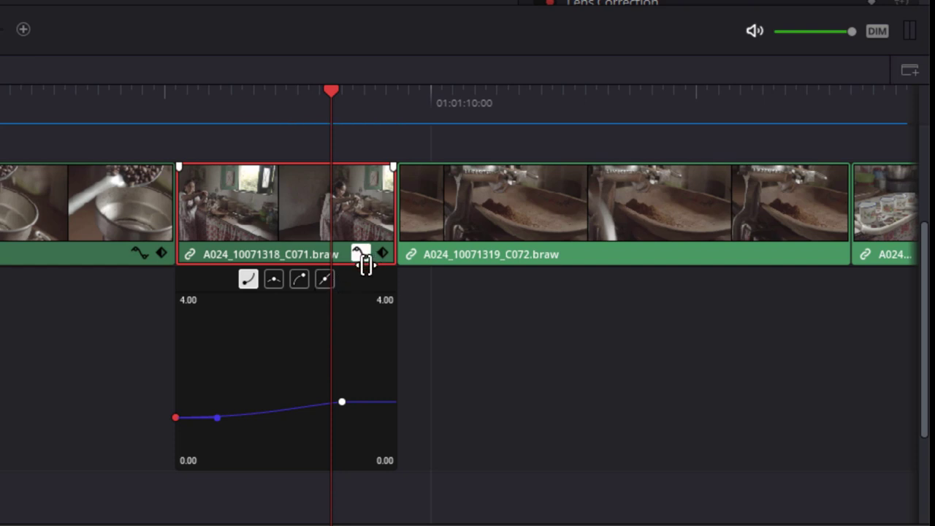
left_click(363, 253)
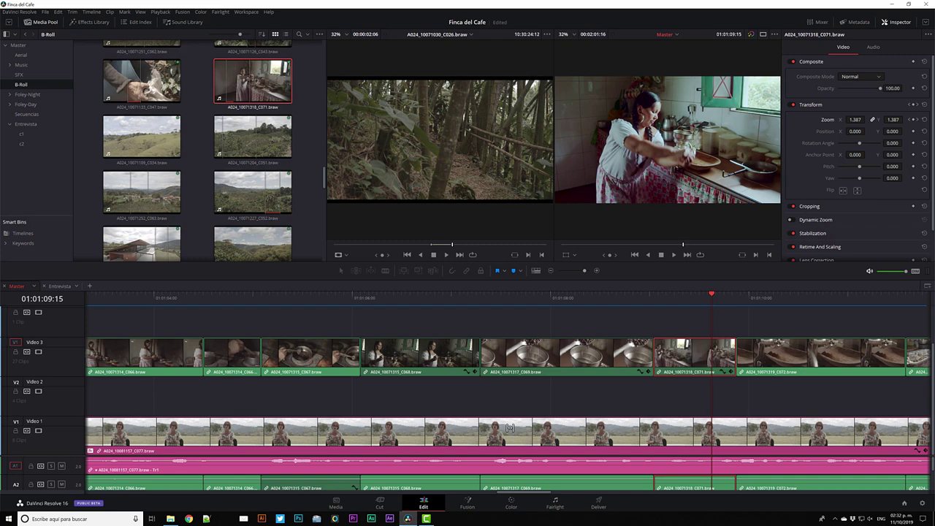
double_click(509, 427)
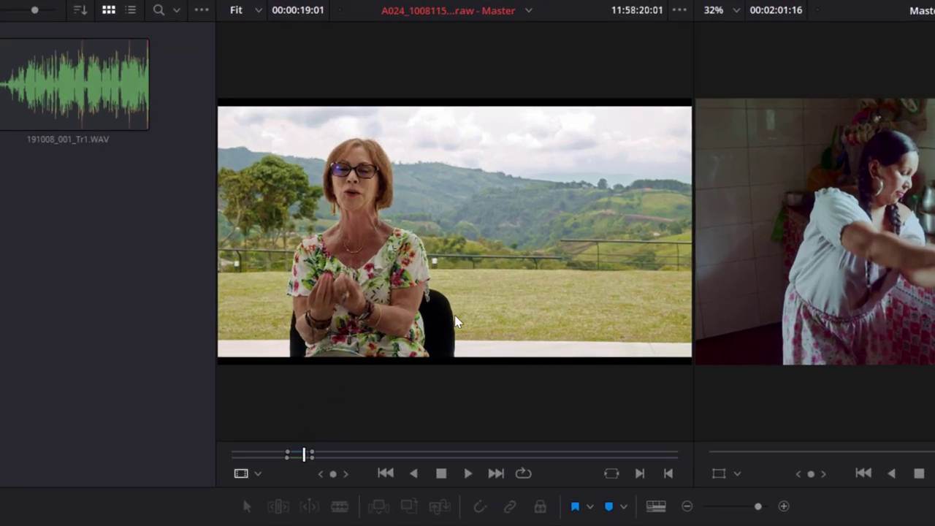
Show a zoomed audio waveform under interview clip C077 in the source viewer and scrub back.
left_click(679, 11)
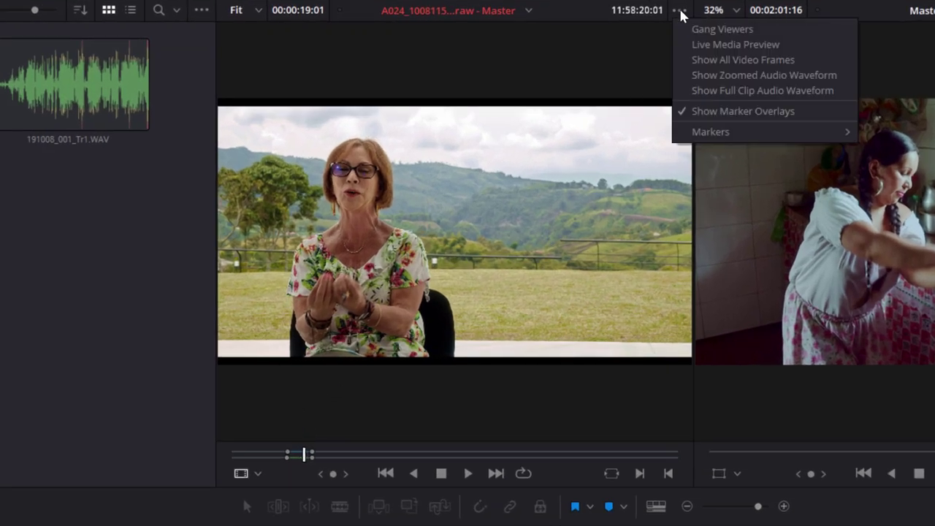
left_click(718, 74)
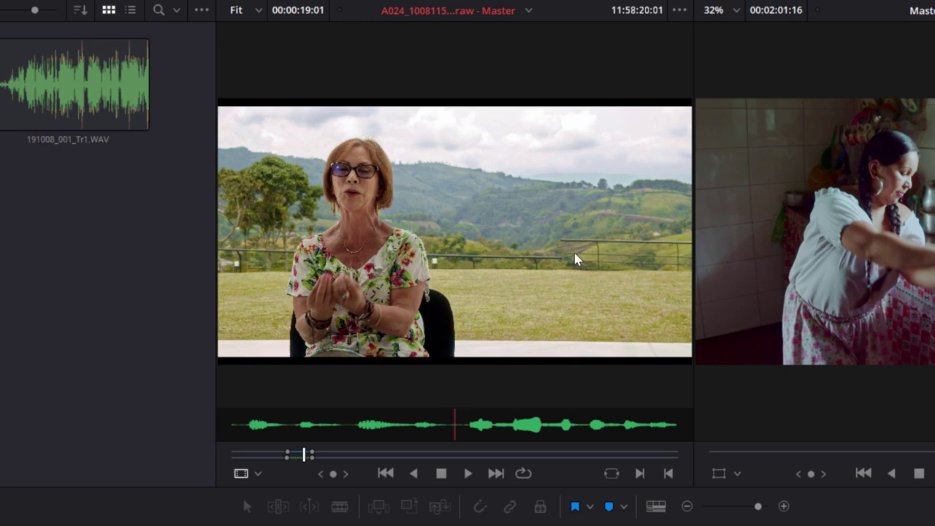
left_click(679, 14)
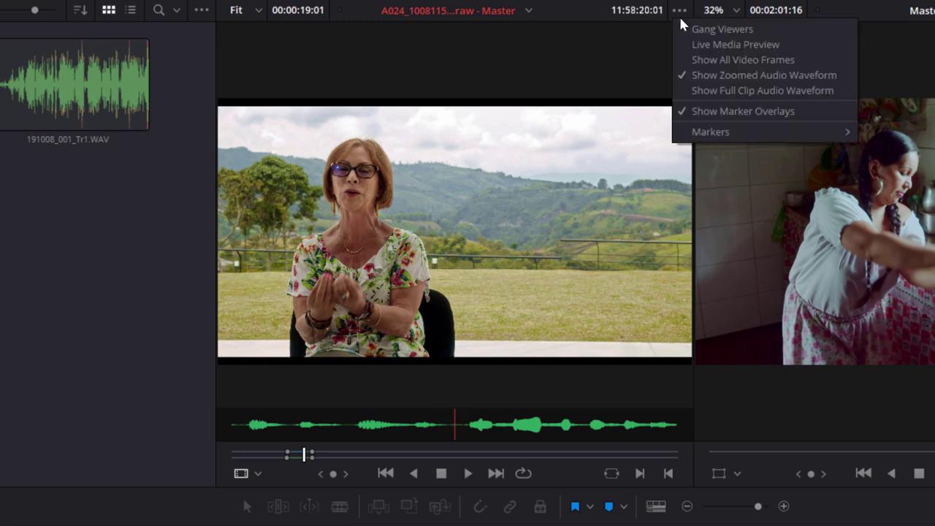
left_click(694, 90)
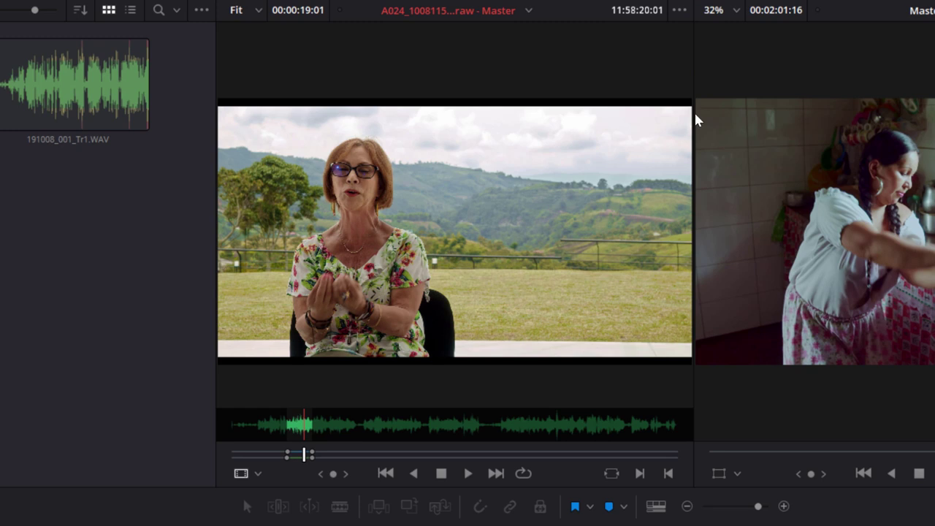
left_click(679, 11)
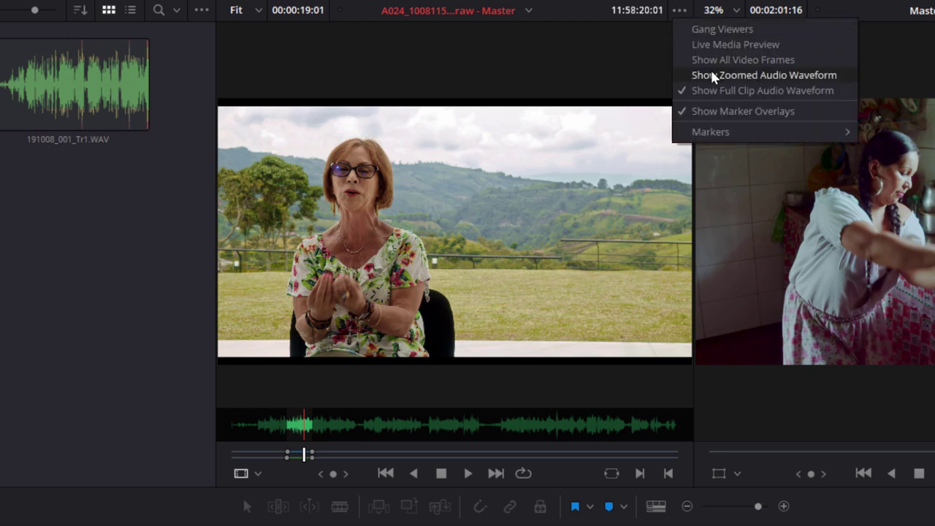
left_click(713, 75)
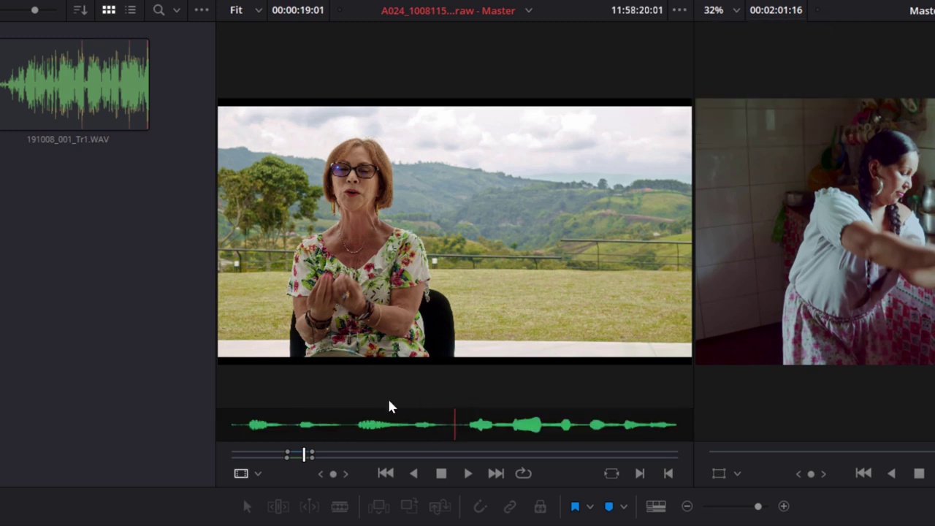
mouse_move(305, 455)
left_mouse_down()
mouse_move(291, 456)
mouse_move(303, 462)
left_mouse_up()
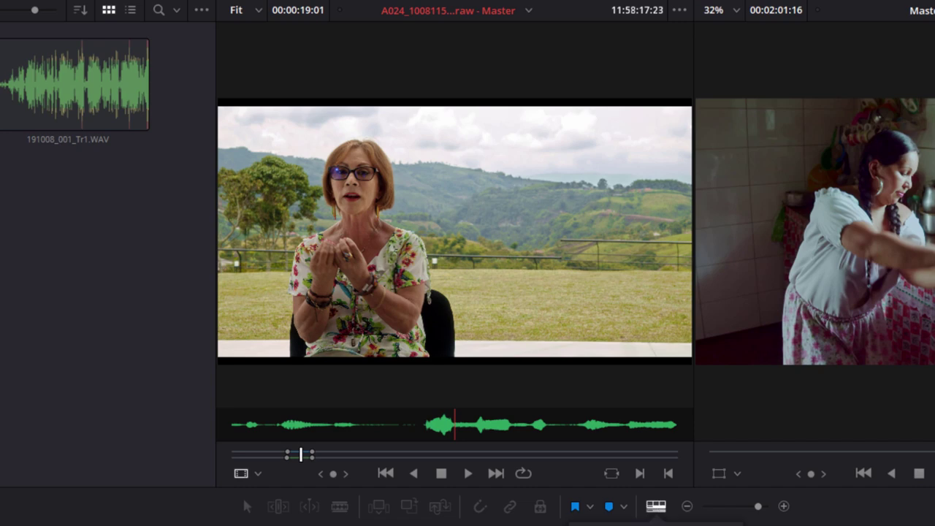
left_click(657, 506)
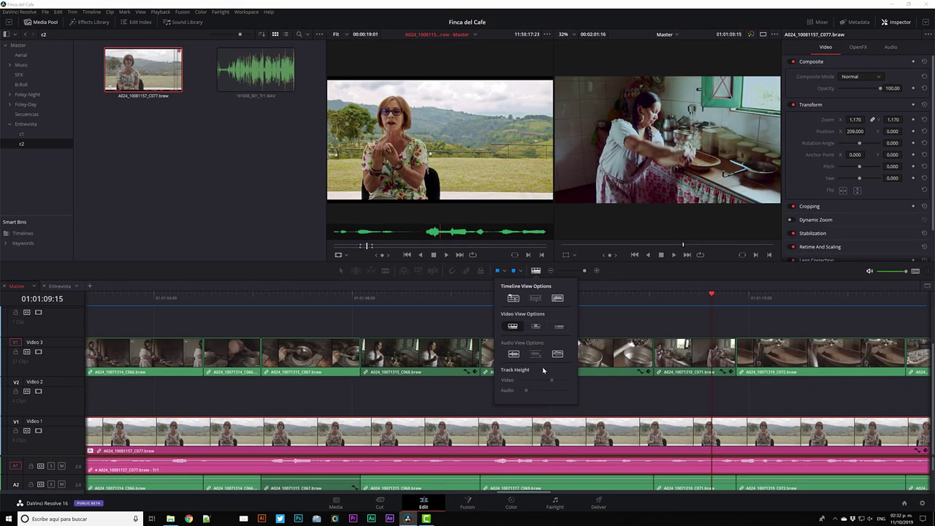
Park the playhead on the interview clip and enlarge the A1 audio track.
left_click(592, 308)
left_click(588, 296)
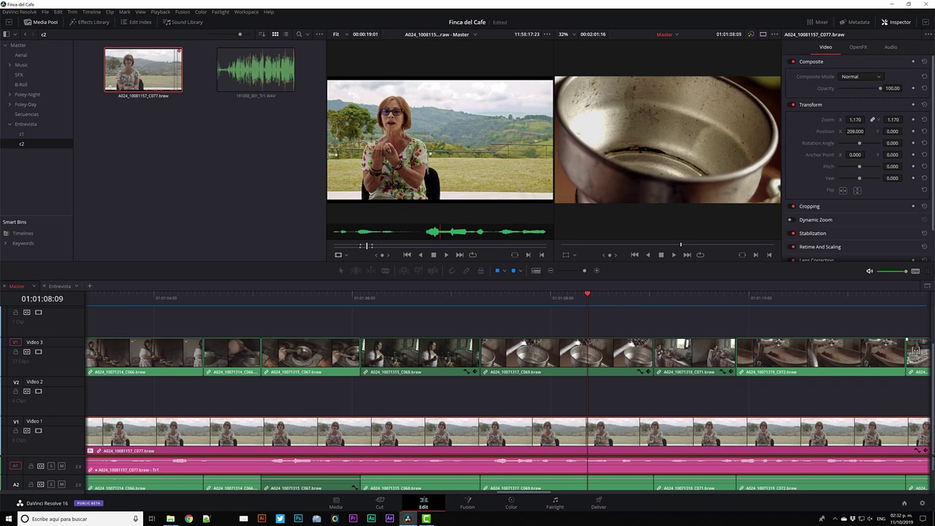
scroll(33, 459, "down", 3)
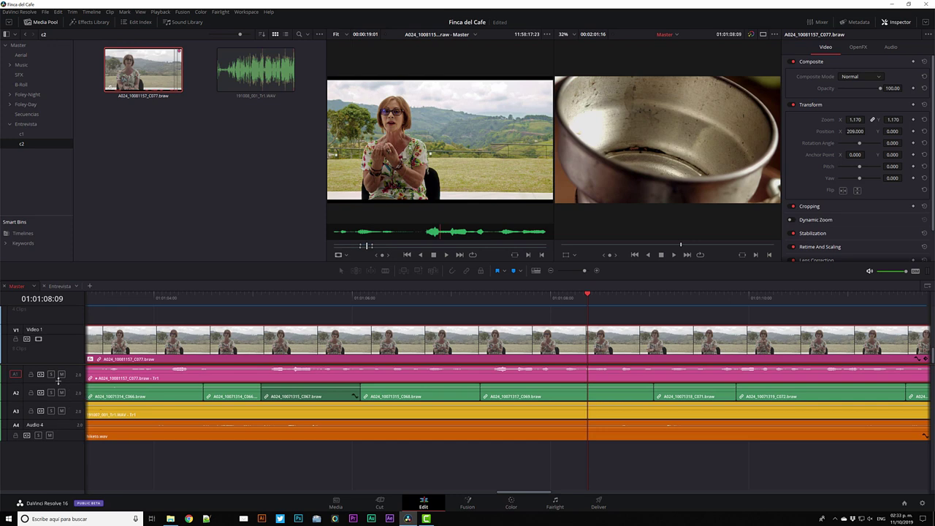
left_click_drag(56, 382, 56, 436)
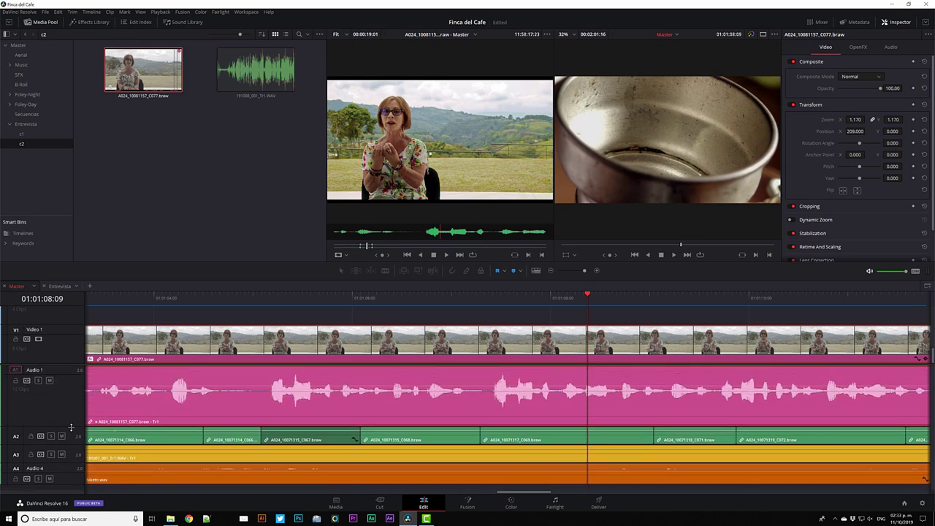
Raise clip C077's Clip Volume to 4.00 dB in the Inspector's Audio tab.
left_click(489, 383)
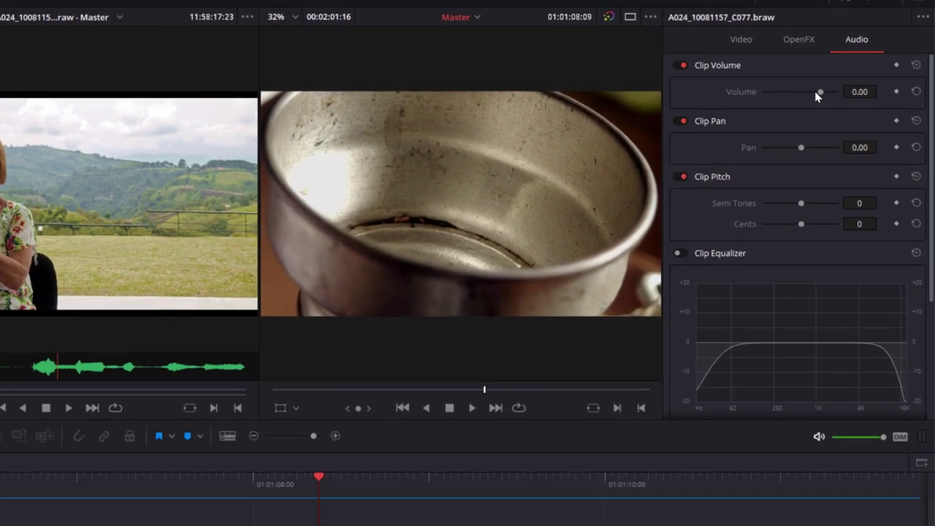
left_click_drag(816, 92, 823, 93)
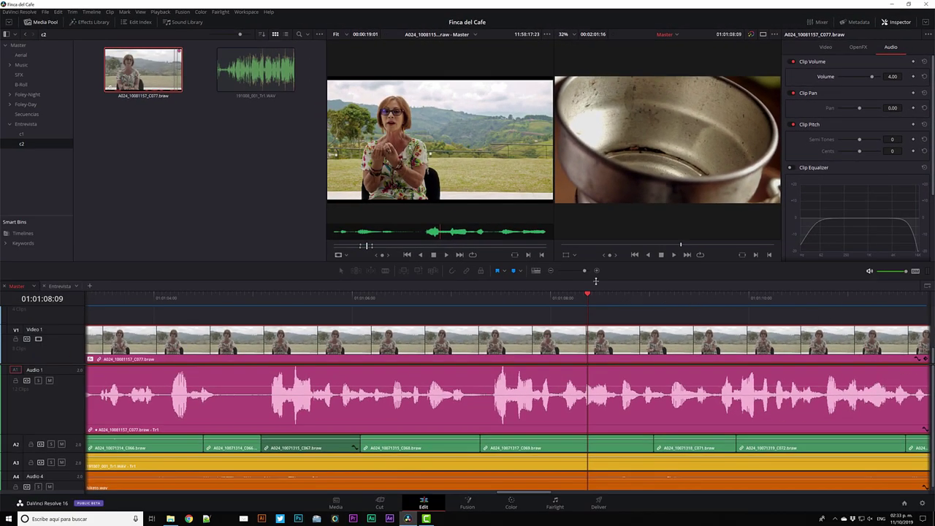
left_click_drag(585, 271, 574, 271)
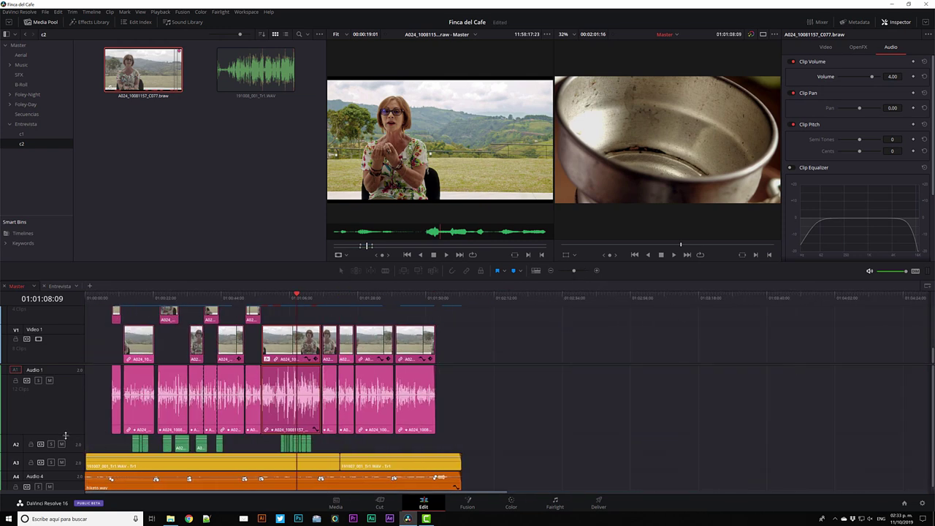
left_click_drag(65, 436, 77, 378)
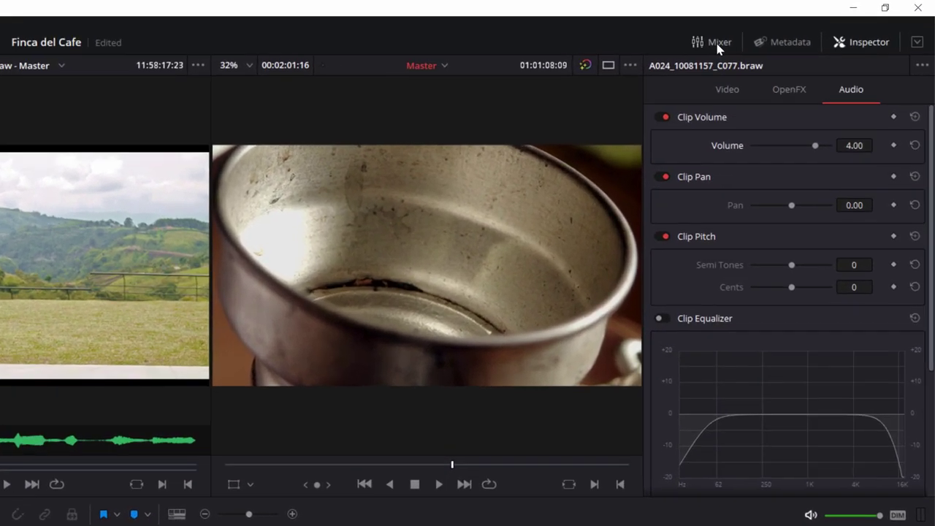
Show the audio mixer beside the timeline and select the interview clip.
left_click(719, 48)
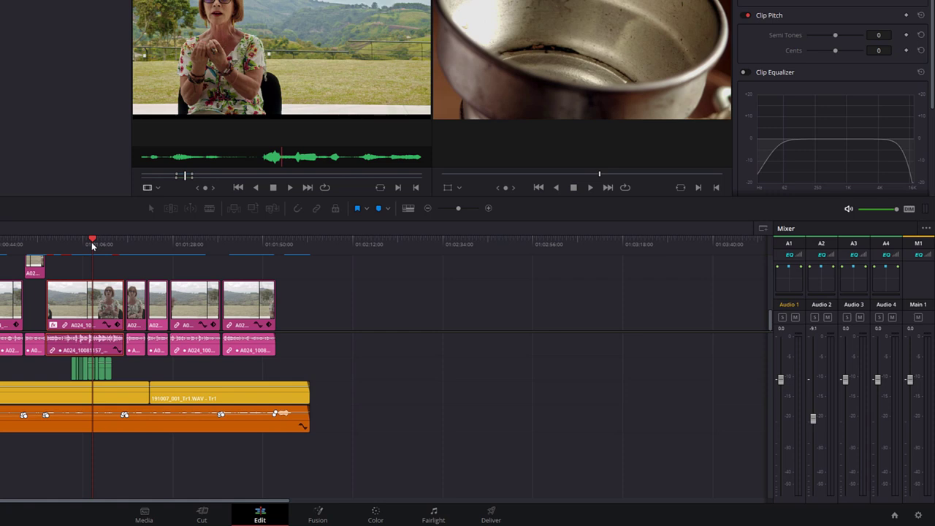
left_click(78, 263)
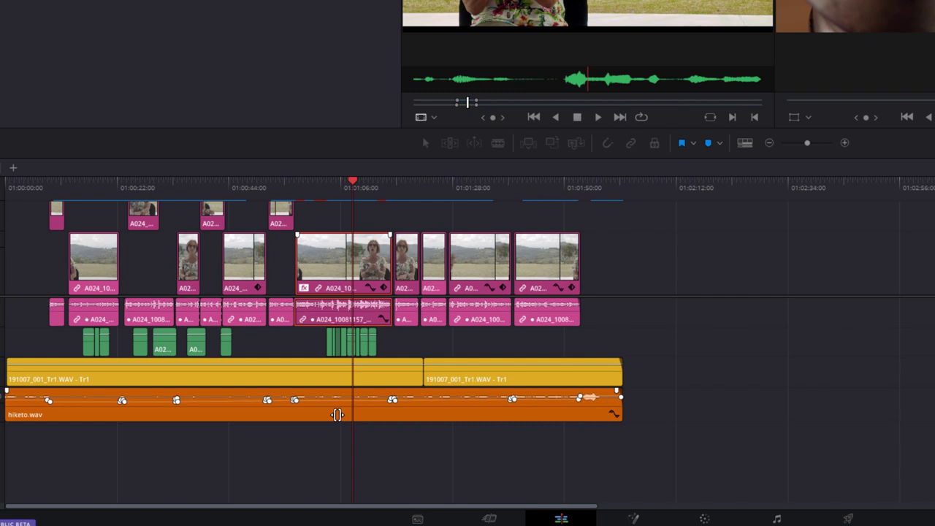
scroll(337, 414, "up", 3)
scroll(337, 415, "up", 3)
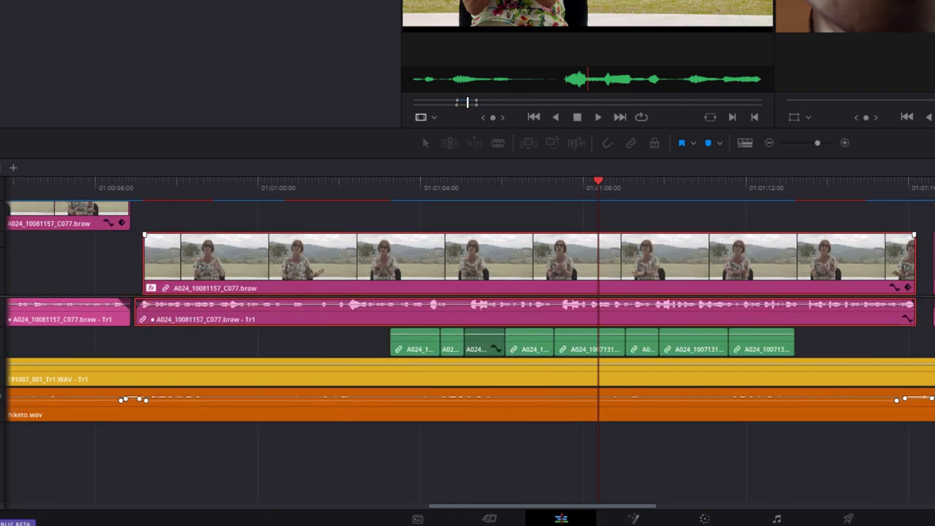
Add volume keyframes to the hiketo.wav music near 01:01:08 and reshape the level between them.
scroll(677, 413, "up", 2)
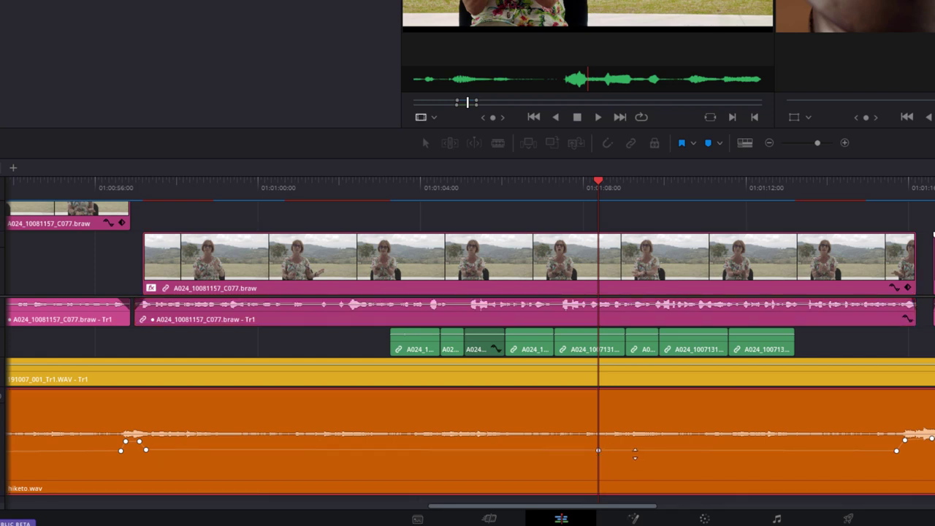
left_click(620, 450, "alt")
left_click(656, 450, "alt")
left_click(683, 451, "alt")
mouse_move(637, 450)
left_mouse_down()
mouse_move(637, 432)
mouse_move(644, 446)
left_mouse_up()
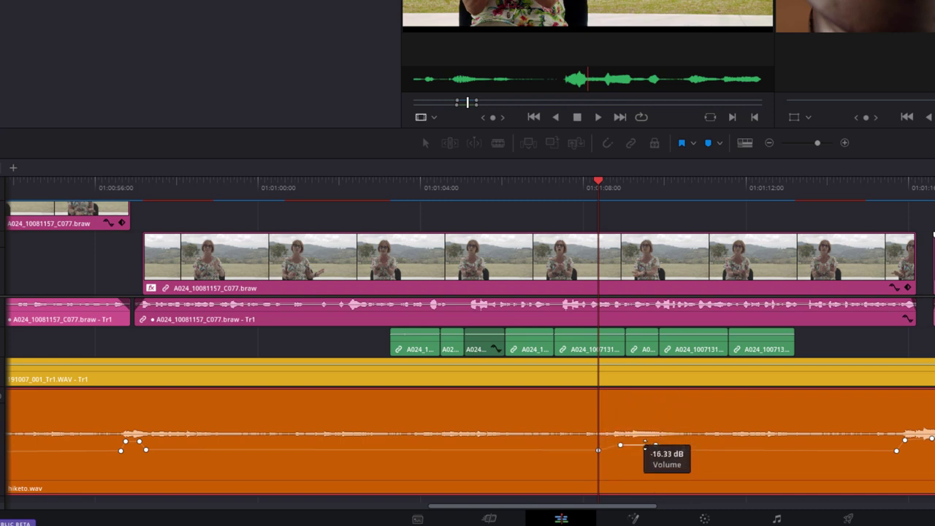
mouse_move(645, 446)
left_mouse_down()
mouse_move(647, 437)
mouse_move(670, 468)
left_mouse_up()
key("ctrl+z")
key("ctrl+z")
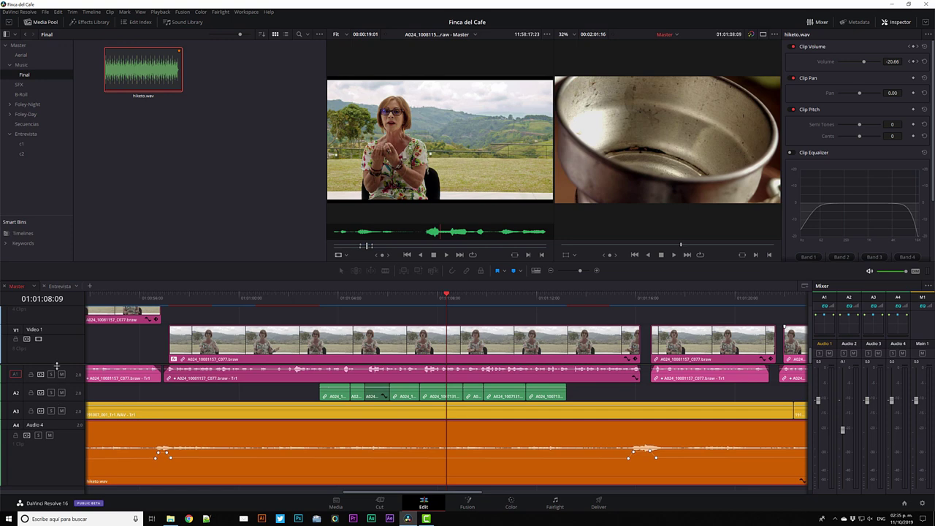
left_click_drag(55, 364, 73, 428)
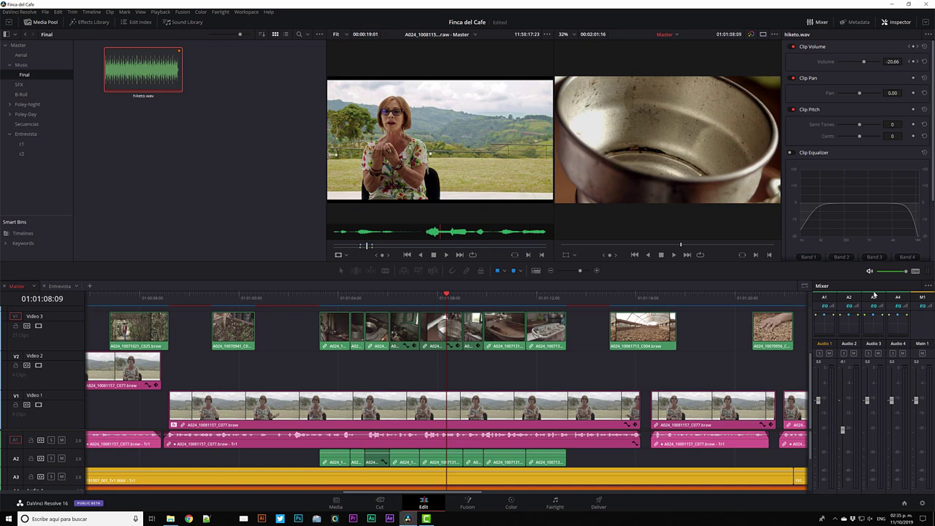
Close the Inspector and Mixer panels and scrub the playhead back to 01:01:07:07.
left_click(895, 23)
left_click(819, 23)
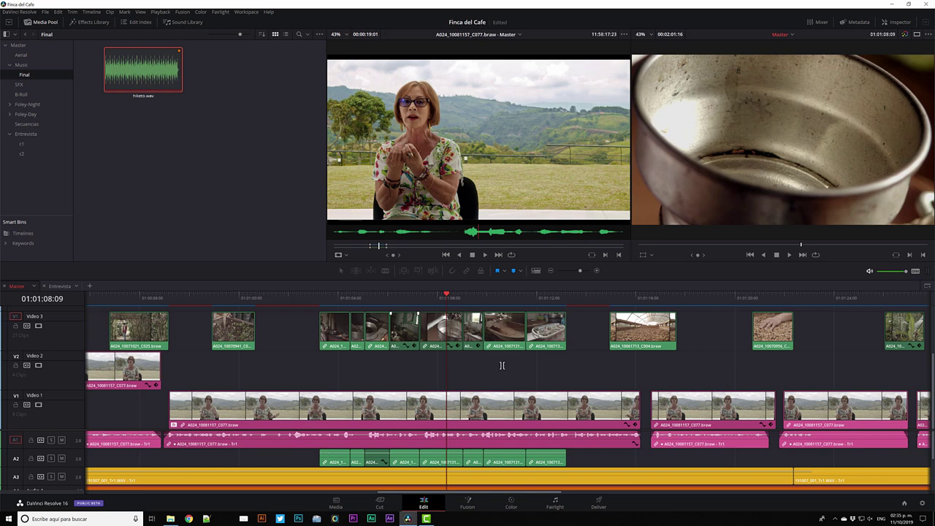
scroll(933, 363, "up", 2)
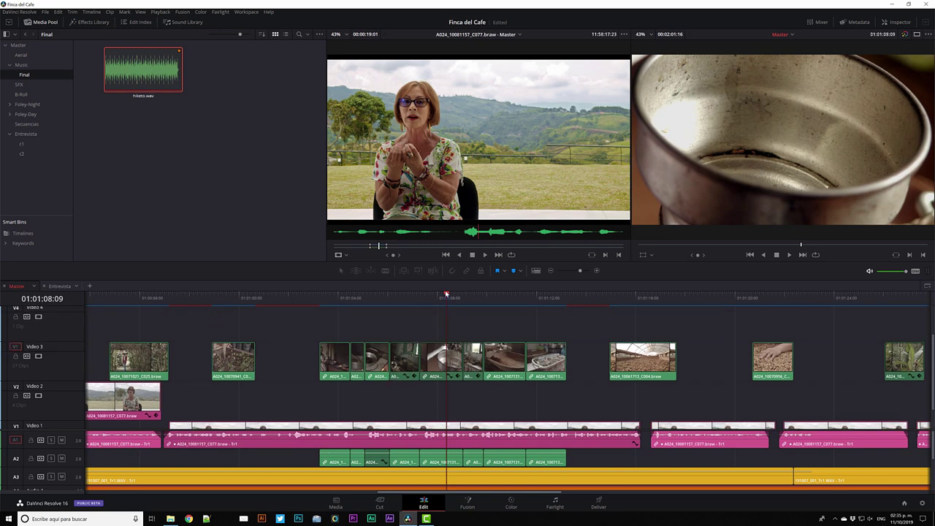
left_click_drag(441, 296, 418, 297)
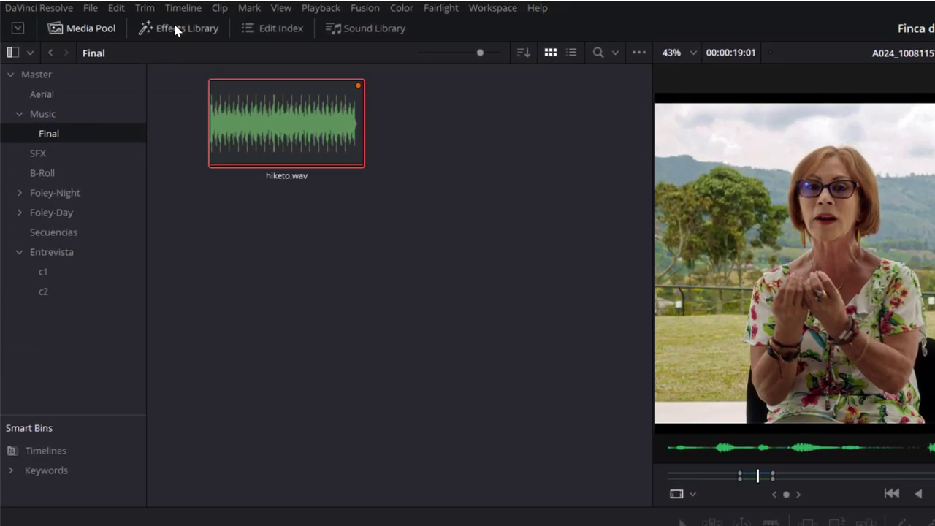
Open the Effects Library and browse the Video Transitions list.
left_click(175, 31)
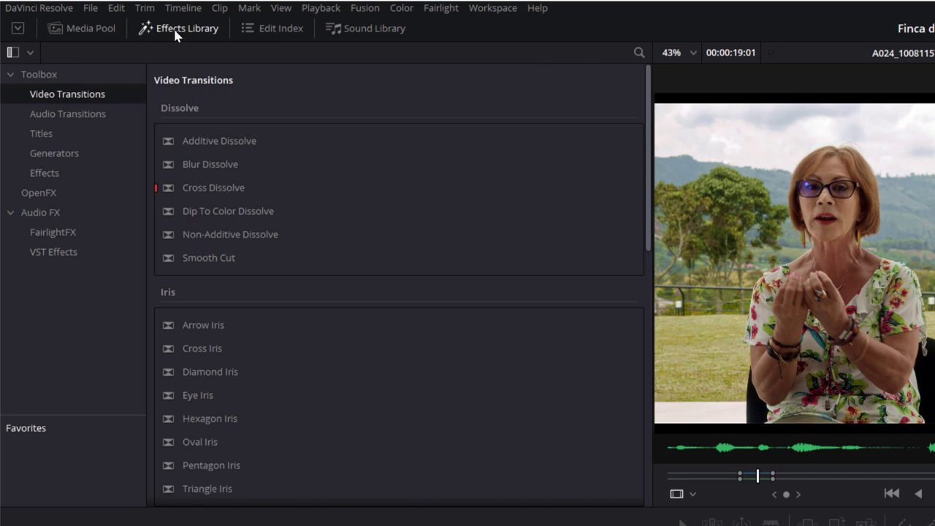
left_click(52, 114)
left_click(71, 101)
scroll(273, 193, "down", 5)
scroll(276, 193, "down", 3)
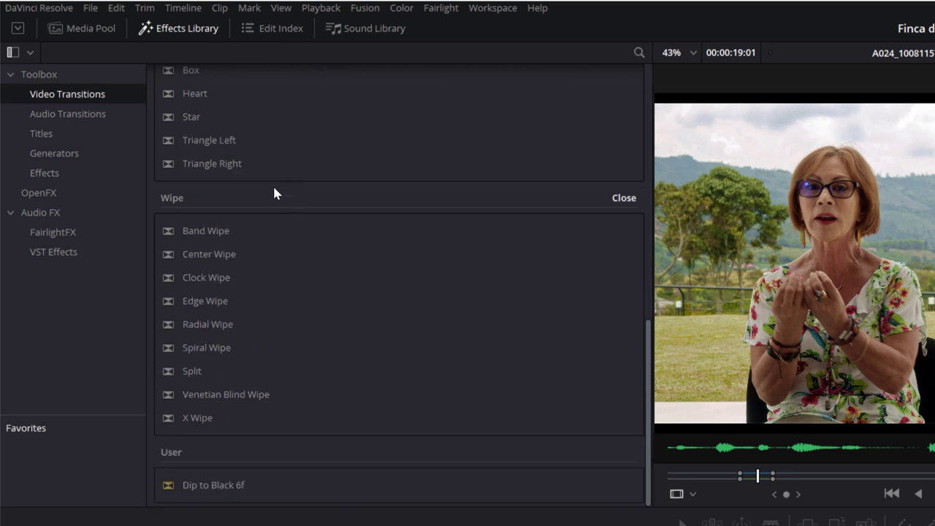
scroll(275, 192, "up", 4)
scroll(275, 191, "up", 4)
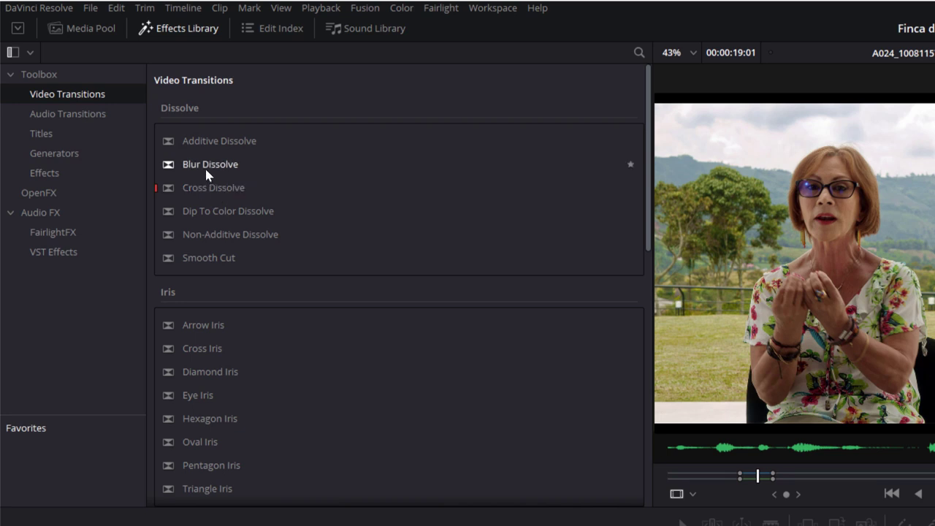
Make Blur Dissolve the standard transition, then restore Cross Dissolve as standard.
left_click(206, 170)
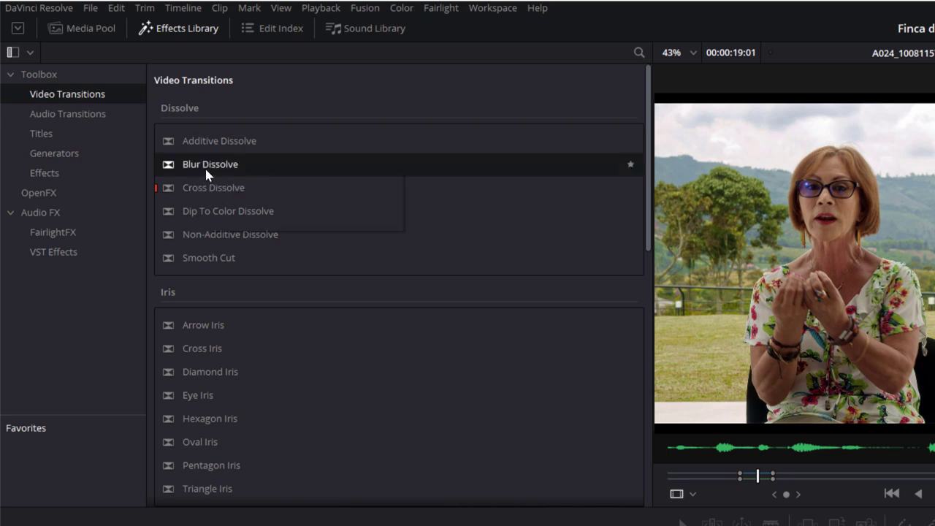
right_click(205, 171)
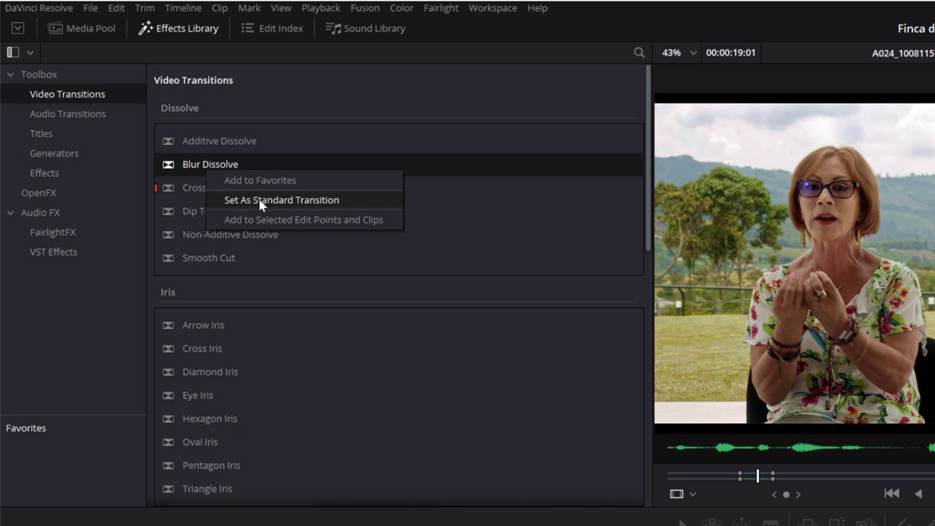
left_click(261, 200)
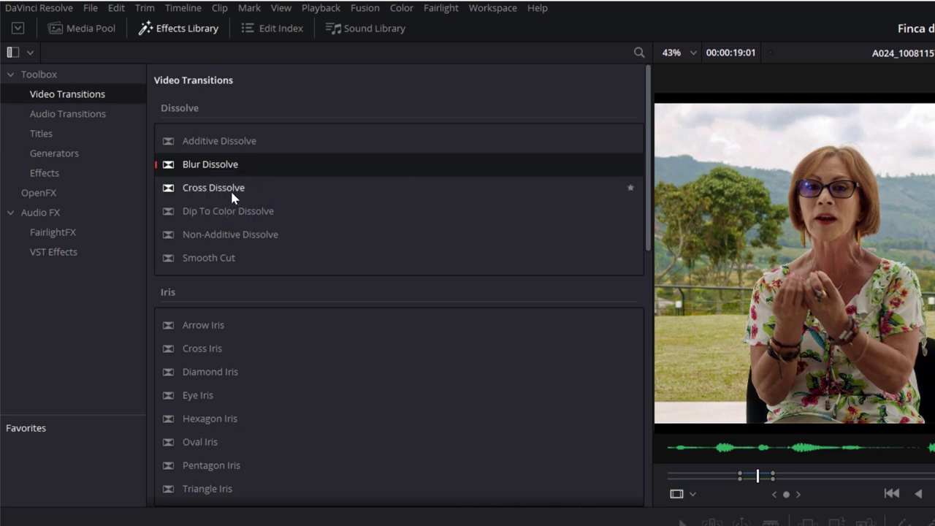
right_click(231, 189)
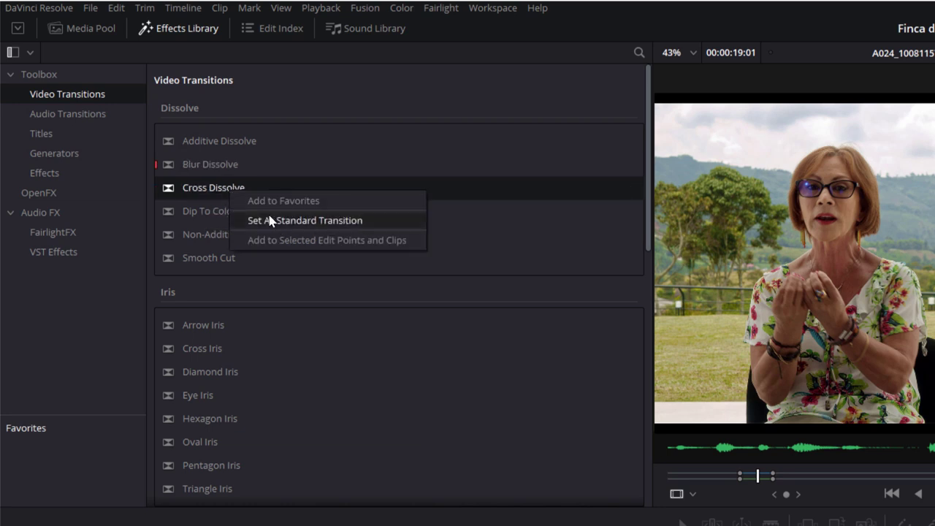
left_click(270, 220)
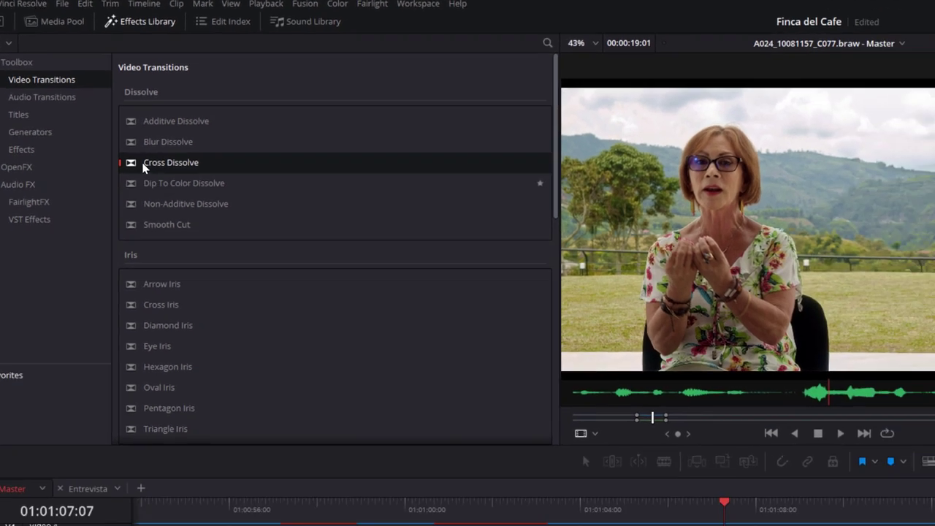
left_click_drag(142, 162, 235, 197)
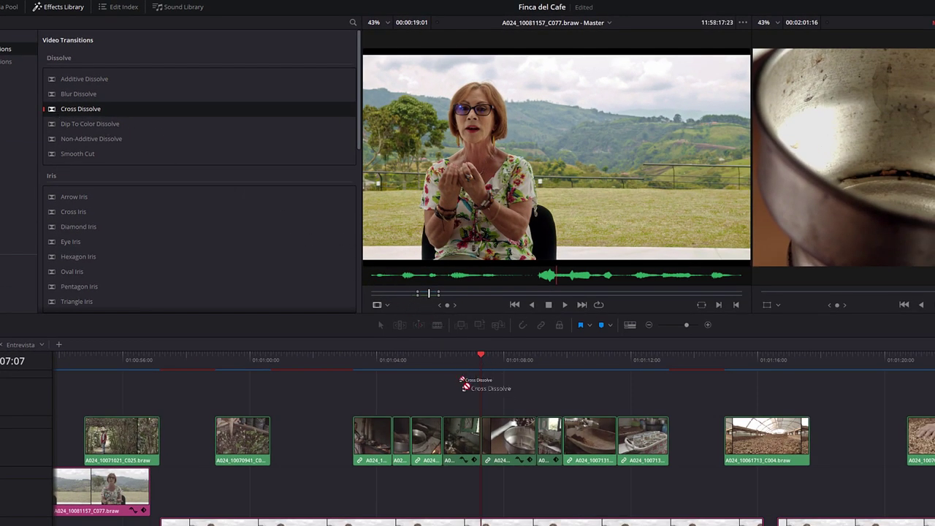
Drop Cross Dissolve on the C068/C069 edit point and trim it to 10 frames.
left_click_drag(234, 197, 479, 436)
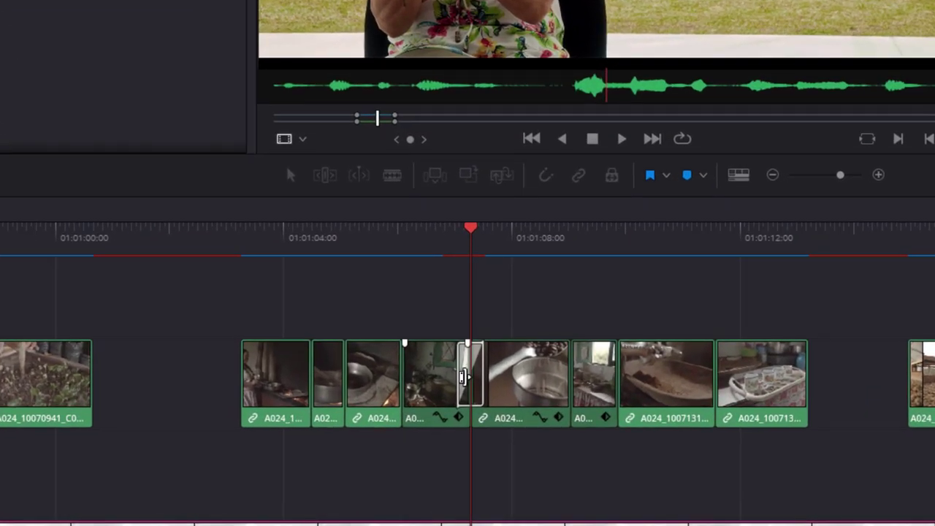
key("ctrl+equal")
key("ctrl+equal")
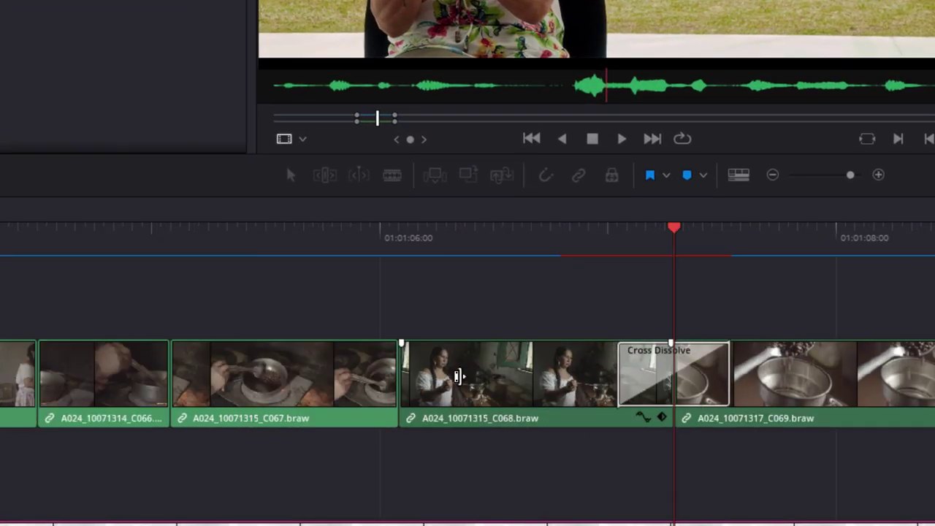
mouse_move(621, 374)
left_mouse_down()
mouse_move(640, 374)
mouse_move(601, 374)
left_mouse_up()
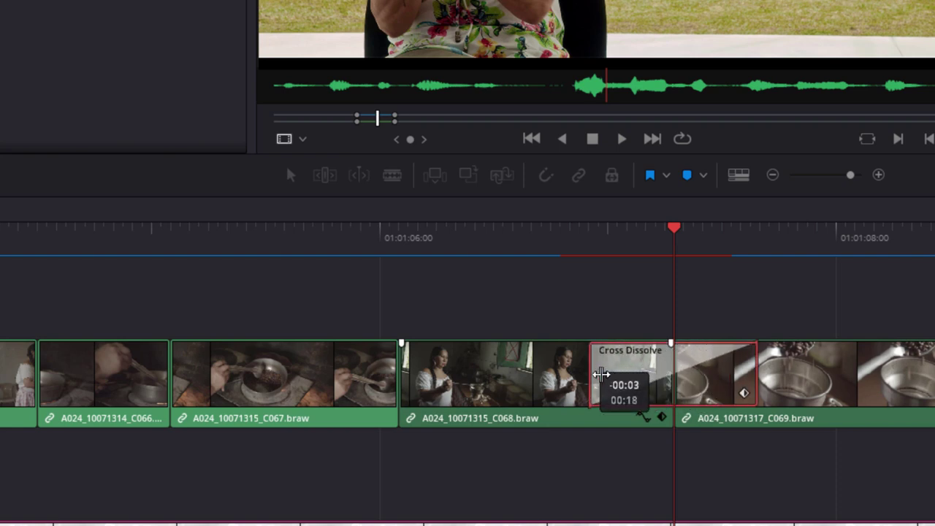
left_click_drag(601, 374, 630, 374)
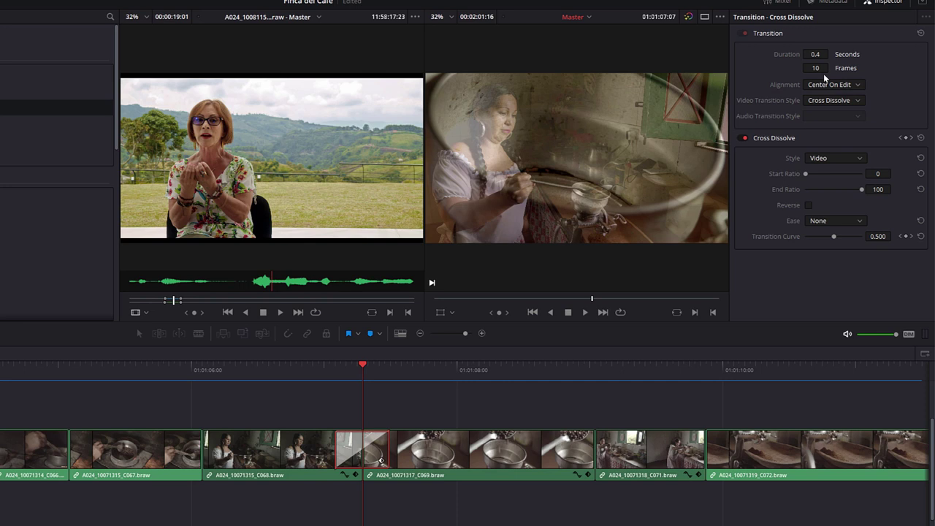
Keep the dissolve centred with Video style, then delete the C068/C069 transition.
left_click(852, 85)
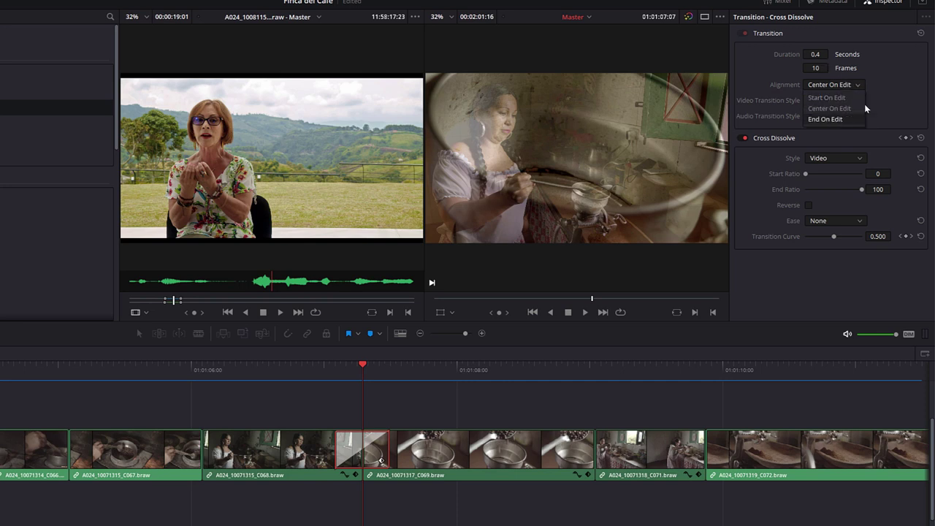
left_click(868, 114)
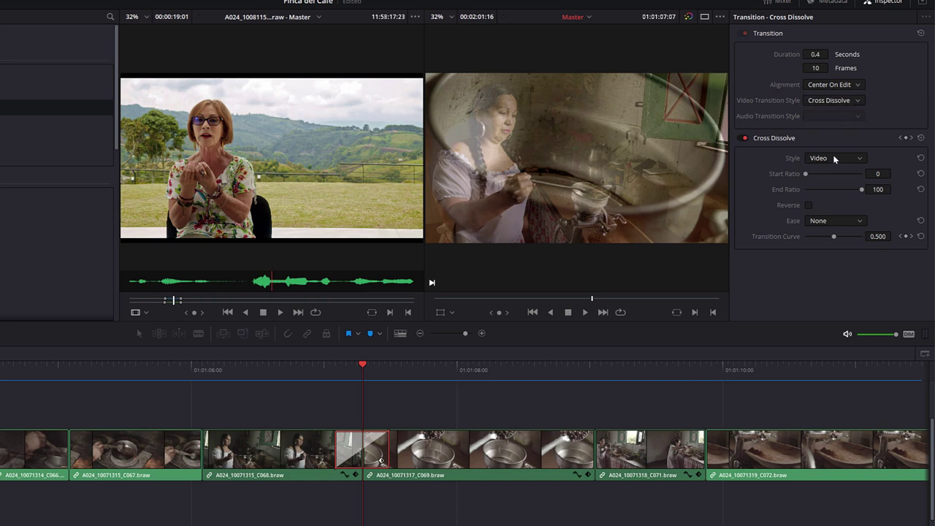
left_click(819, 158)
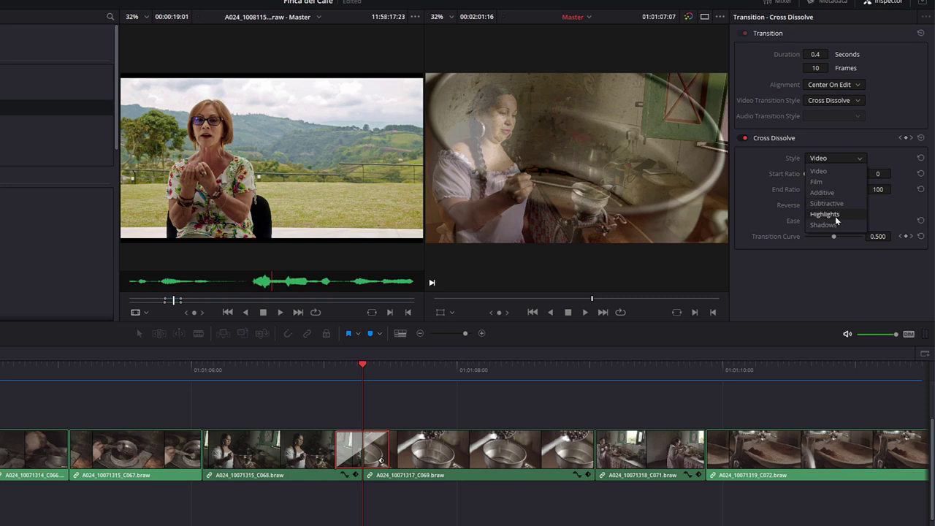
left_click(880, 146)
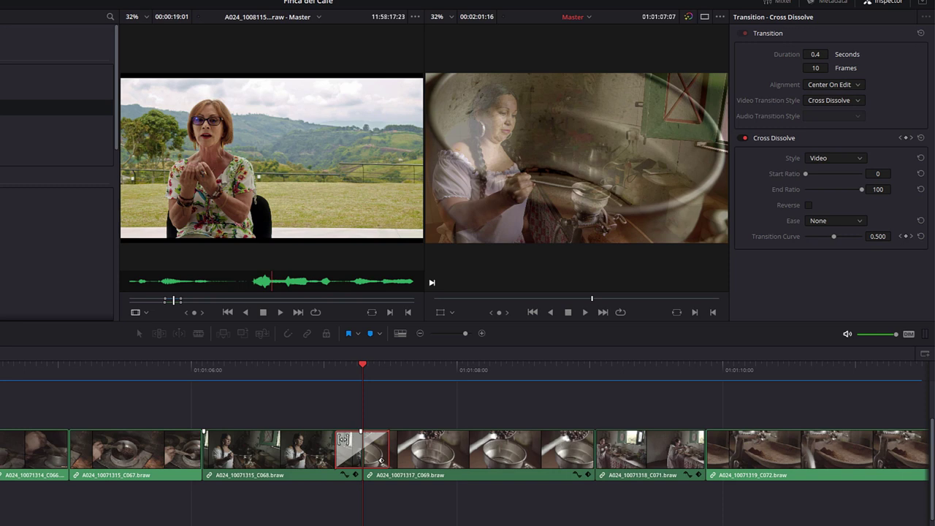
key("Delete")
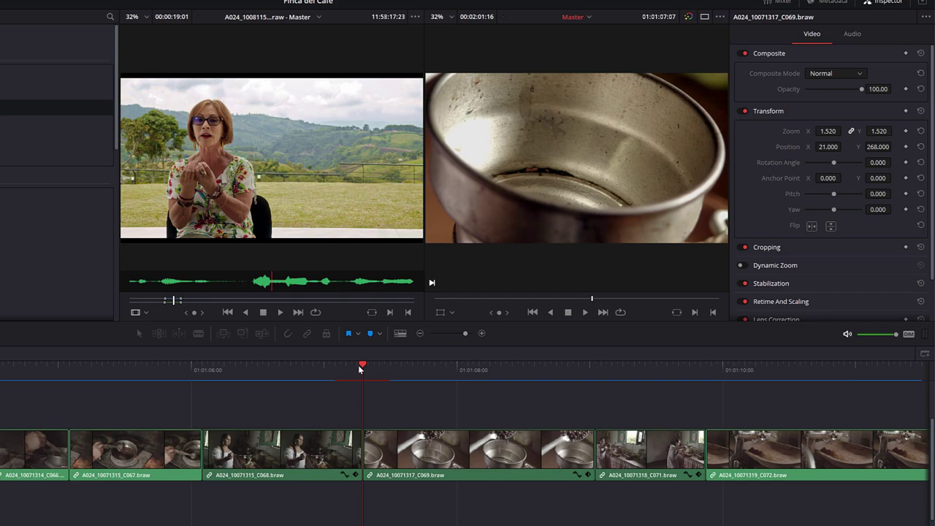
Move the playhead onto clip C069 and drag the OpenFX Directional Blur onto it.
left_click_drag(359, 370, 356, 374)
left_click(435, 370)
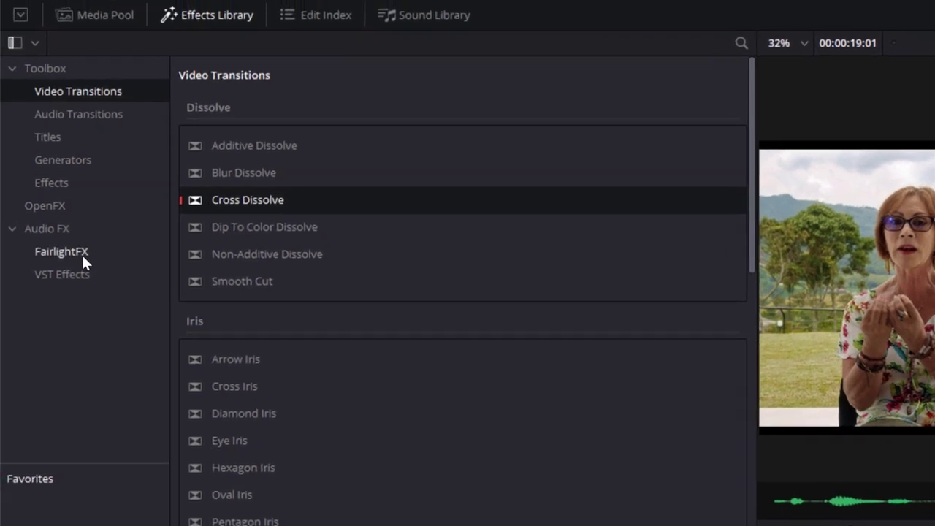
left_click(57, 206)
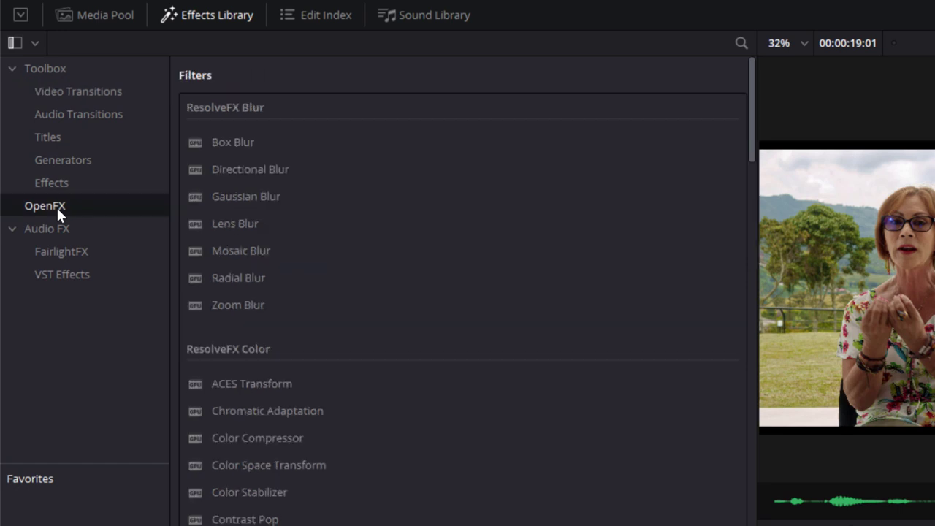
scroll(311, 221, "down", 2)
scroll(310, 221, "down", 8)
scroll(311, 222, "down", 10)
scroll(311, 221, "down", 10)
scroll(310, 221, "up", 10)
scroll(311, 221, "up", 10)
scroll(311, 221, "up", 2)
scroll(311, 221, "up", 3)
mouse_move(223, 177)
left_mouse_down()
mouse_move(619, 346)
mouse_move(621, 359)
left_mouse_up()
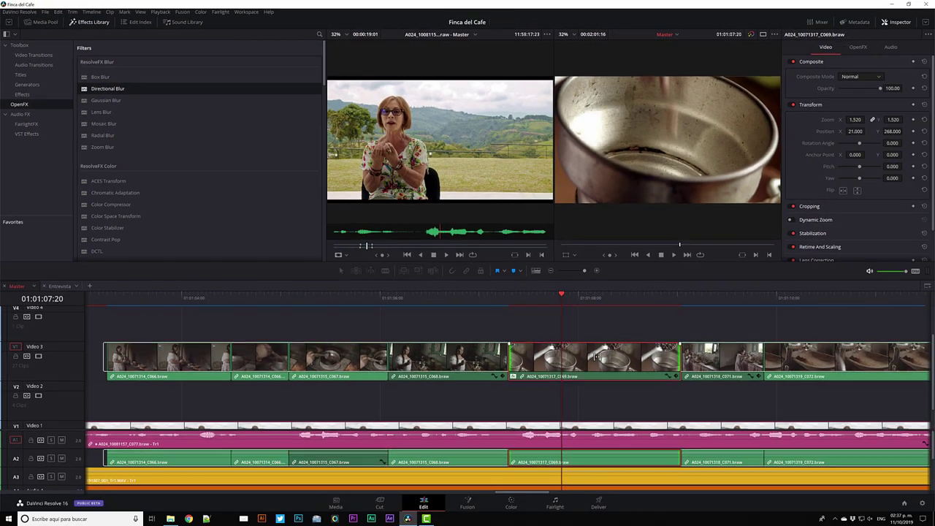
Apply Directional Blur to C069 and raise its Blur Strength to 0.517.
double_click(595, 357)
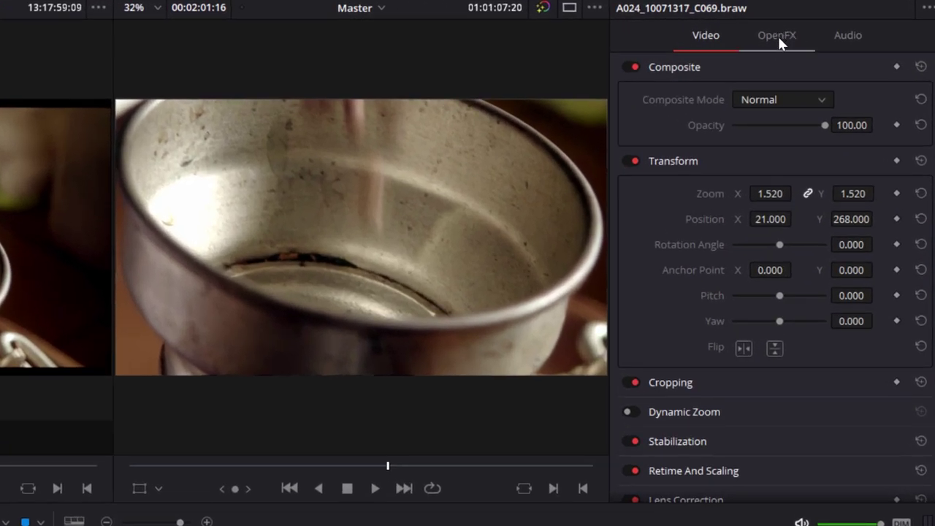
left_click(779, 44)
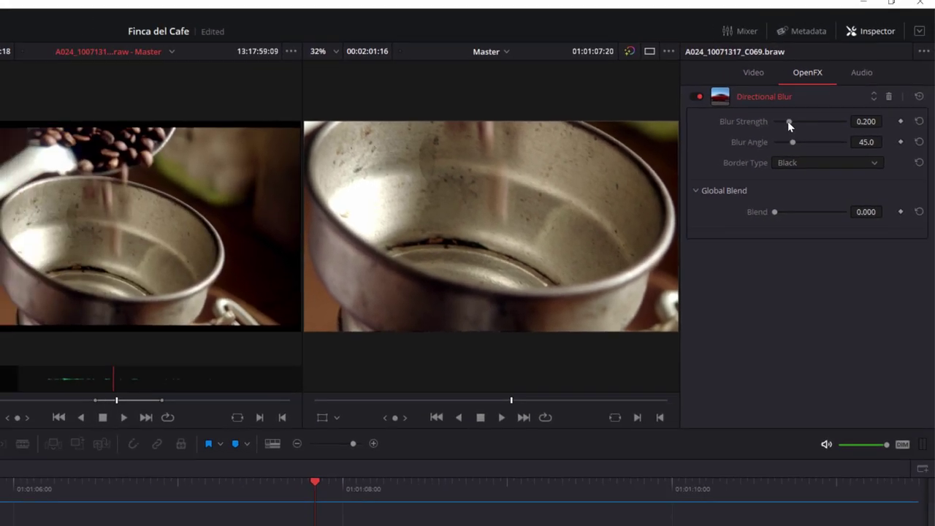
left_click_drag(753, 100, 811, 121)
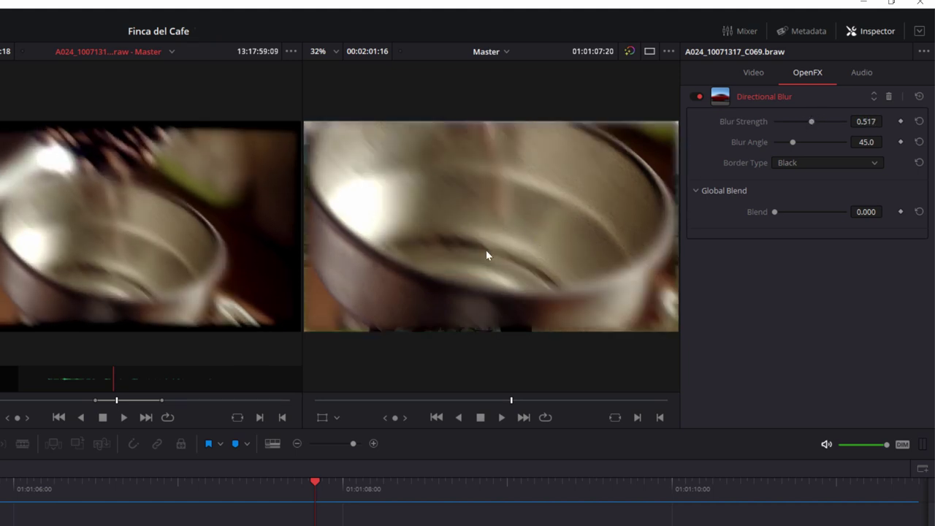
left_click(699, 97)
left_click(699, 98)
Try Replicate border type, revert to Black, and switch the Directional Blur off.
left_click(785, 165)
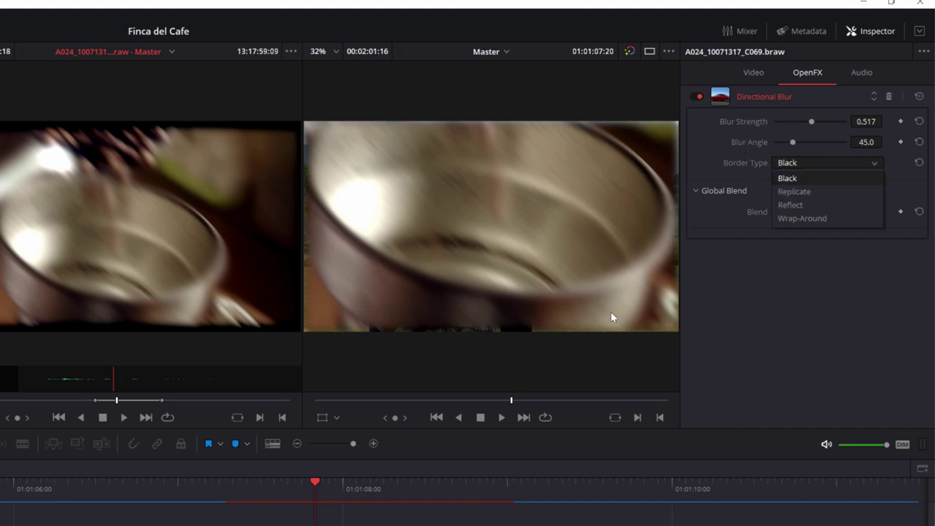
left_click(801, 194)
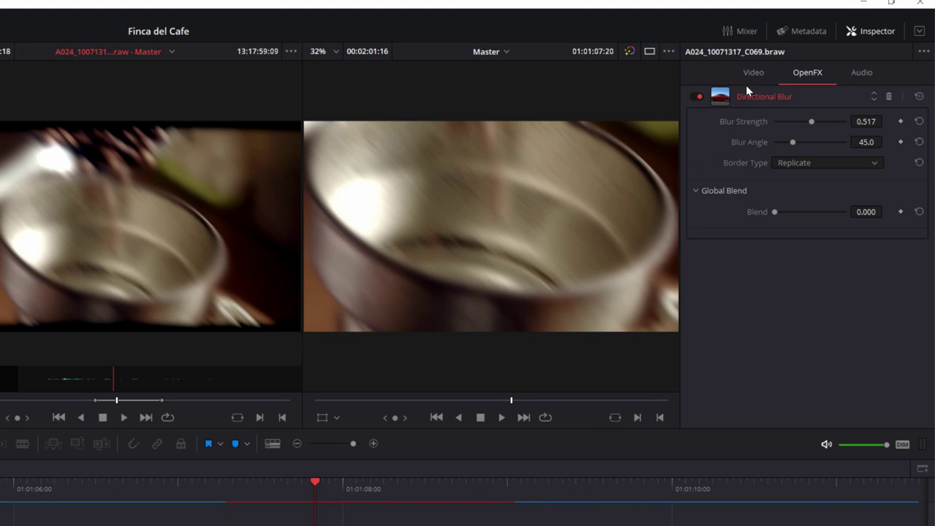
left_click(825, 163)
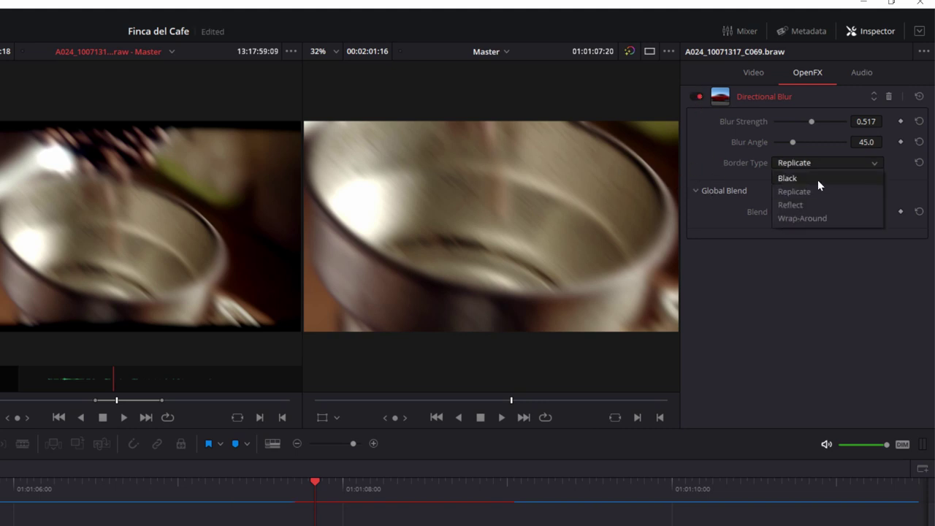
left_click(818, 179)
left_click(700, 98)
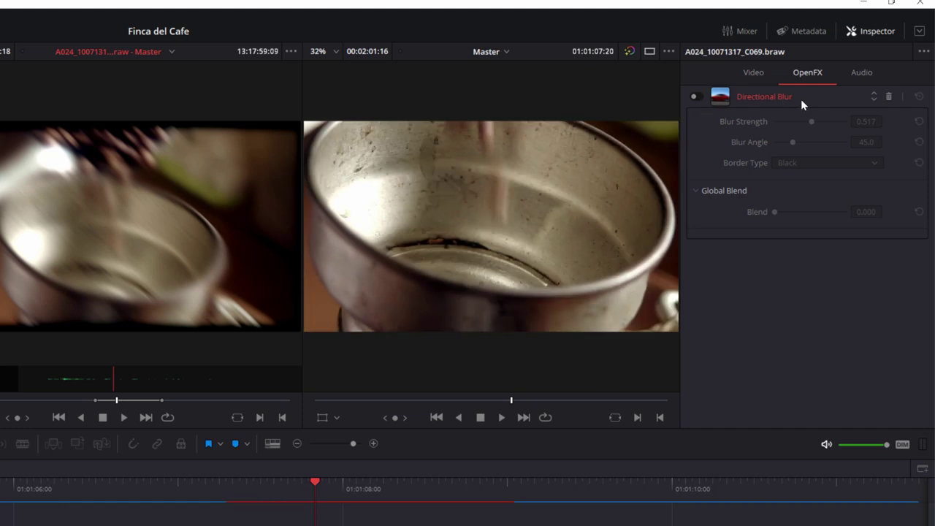
Delete the Directional Blur from clip C069 and drag the divider up to reveal Audio 4.
left_click(889, 98)
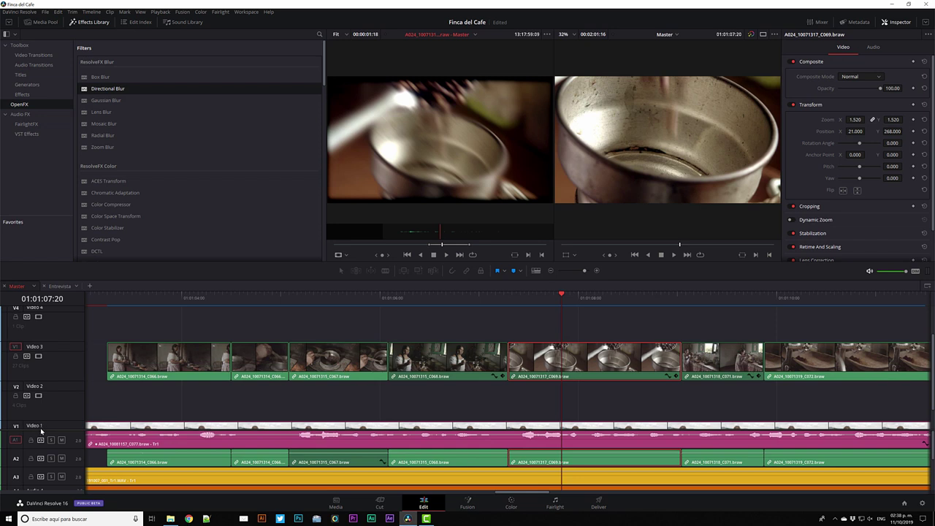
left_click_drag(41, 431, 53, 389)
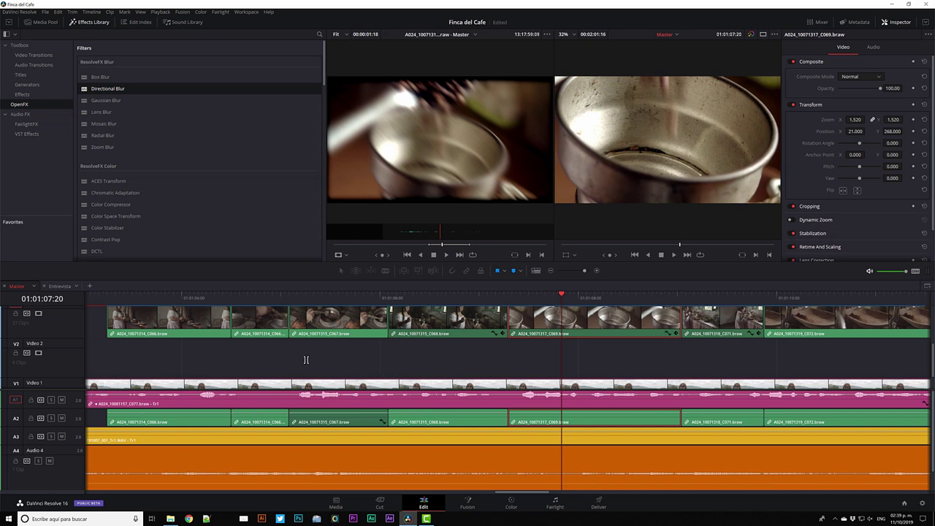
Show the Timeline View Options panel with its track height settings.
left_click(538, 272)
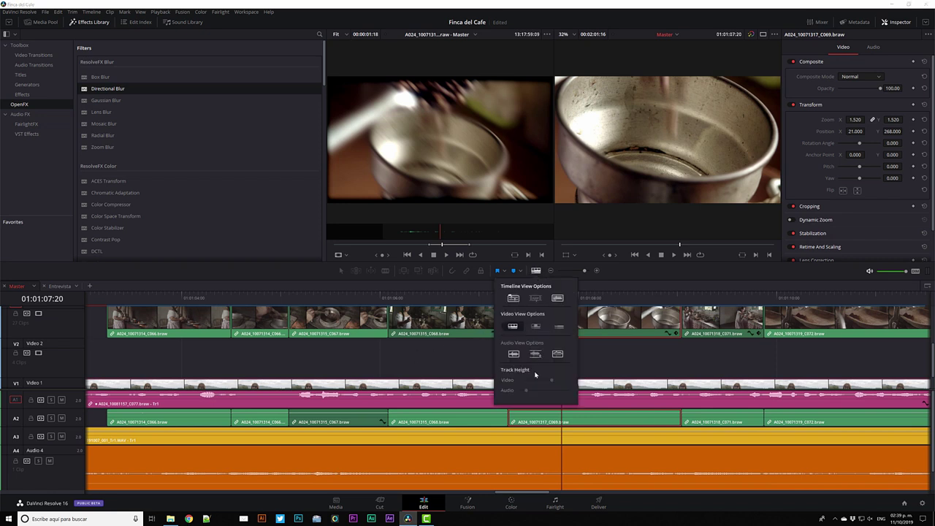